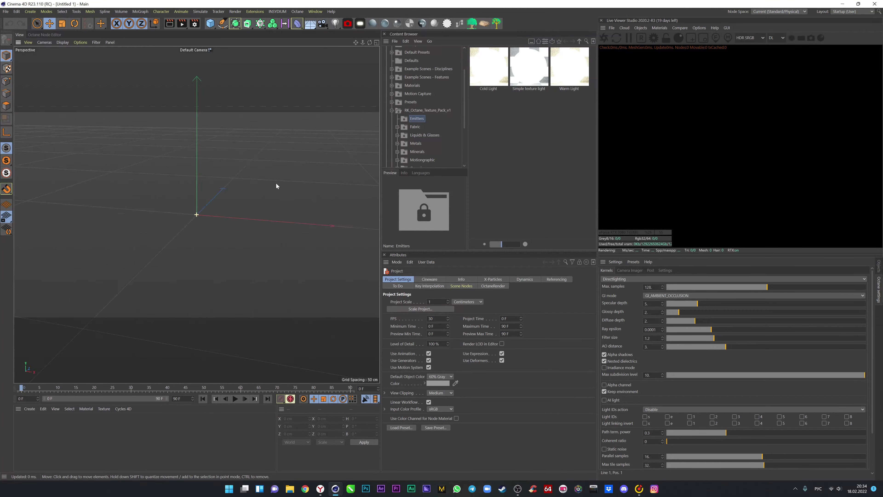
- Add a Landscape terrain, scale it up to fill the scene, and set its Seed to 3
{"action": "left_click", "coordinate": [351, 70]}
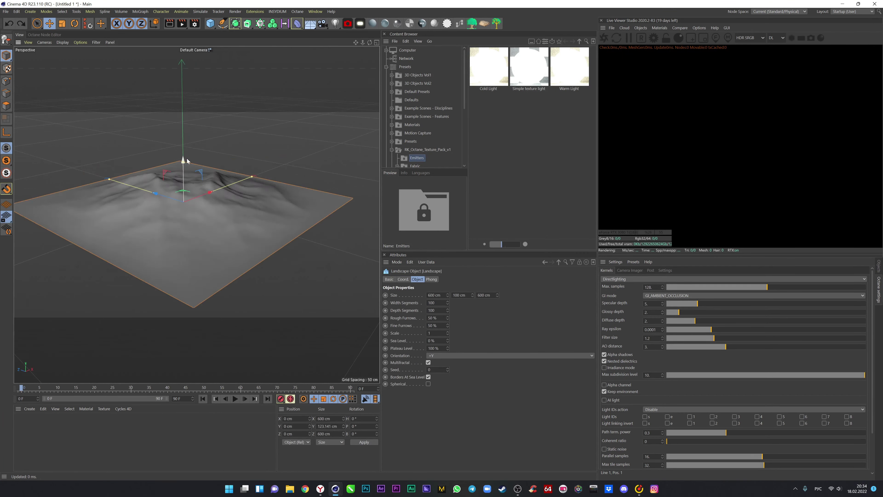
{"action": "left_click_drag", "start_coordinate": [187, 158], "coordinate": [228, 172]}
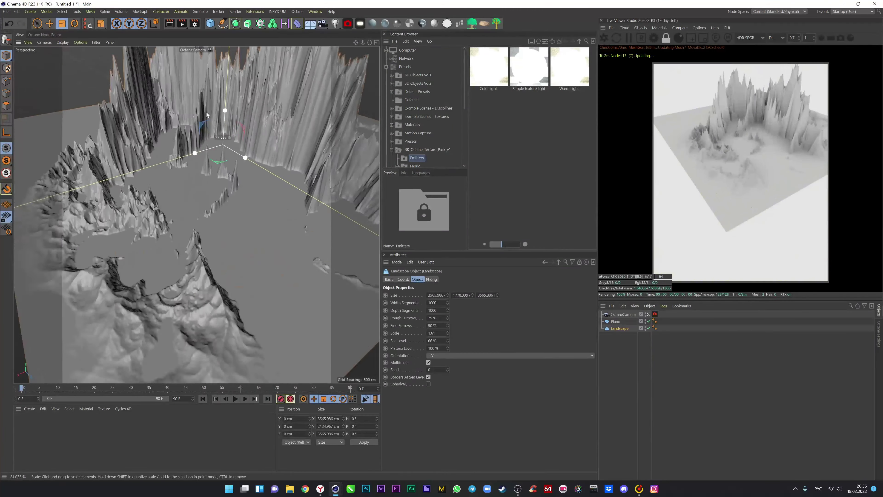
{"action": "scroll", "coordinate": [166, 237], "scroll_direction": "up", "scroll_amount": 5}
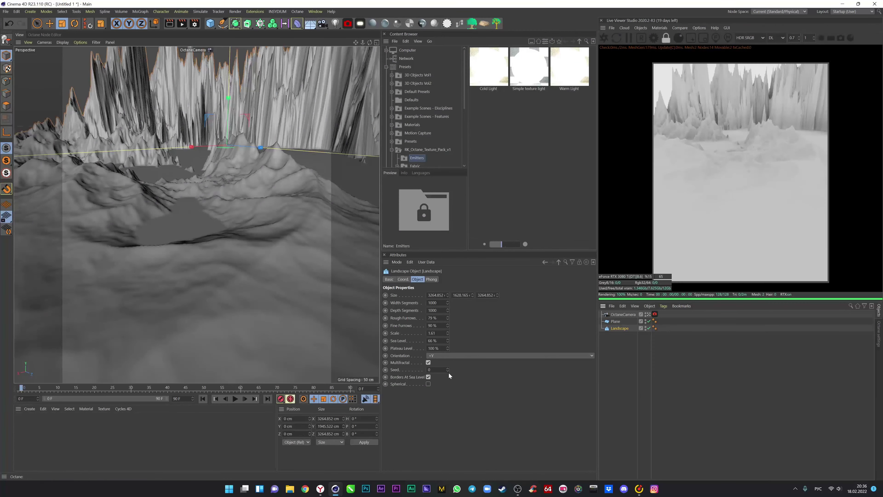
{"action": "left_click_drag", "start_coordinate": [448, 370], "coordinate": [449, 366]}
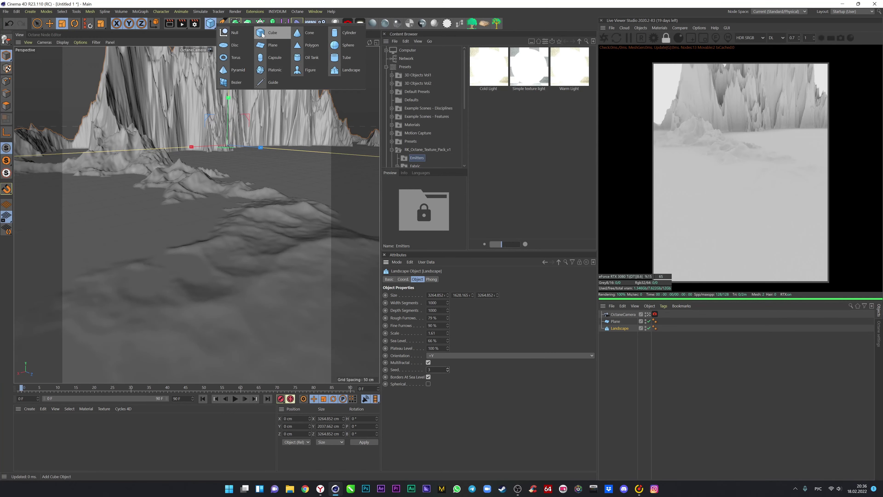
- Add a Sphere primitive to the scene, discarding the stray pyramid
{"action": "left_click", "coordinate": [224, 70]}
{"action": "key", "text": "Delete"}
{"action": "left_click", "coordinate": [210, 23]}
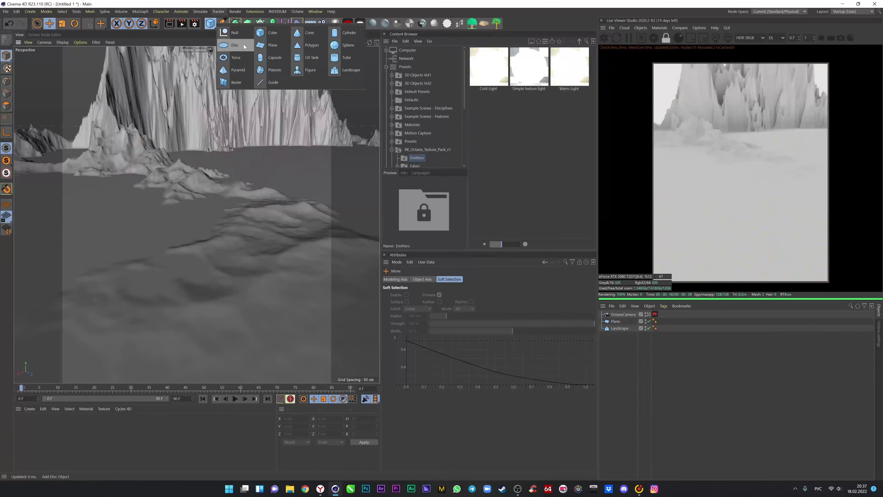
{"action": "left_click", "coordinate": [343, 45]}
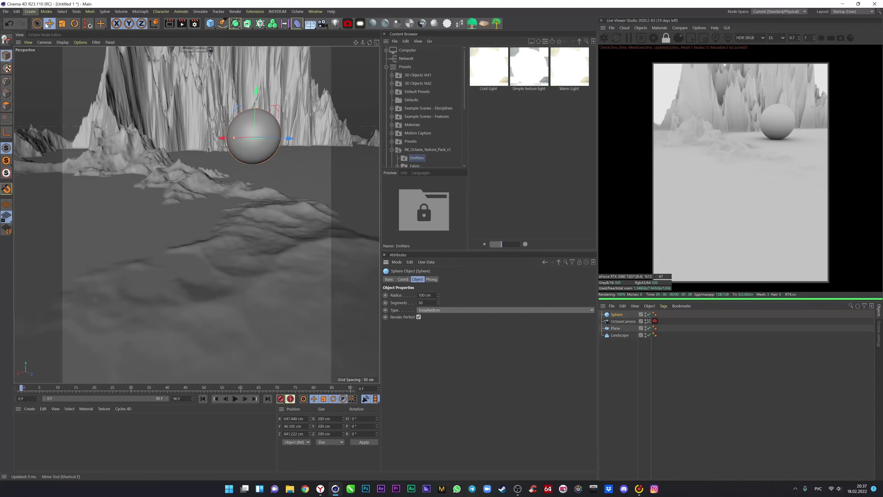
- Save the scene as you007.c4d in a new folder
{"action": "key", "text": "ctrl+s"}
{"action": "scroll", "coordinate": [285, 143], "scroll_direction": "up", "scroll_amount": 2}
{"action": "right_click", "coordinate": [338, 112]}
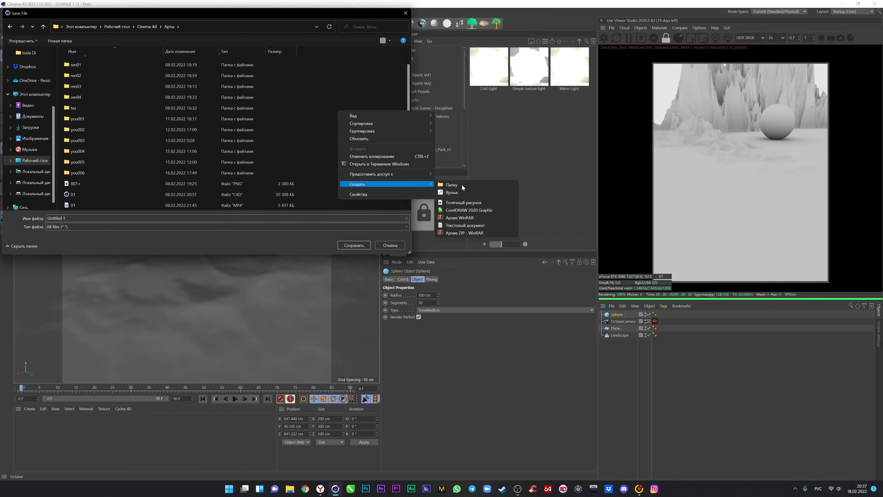
{"action": "left_click", "coordinate": [462, 186]}
{"action": "type", "text": "you007"}
{"action": "key", "text": "Return"}
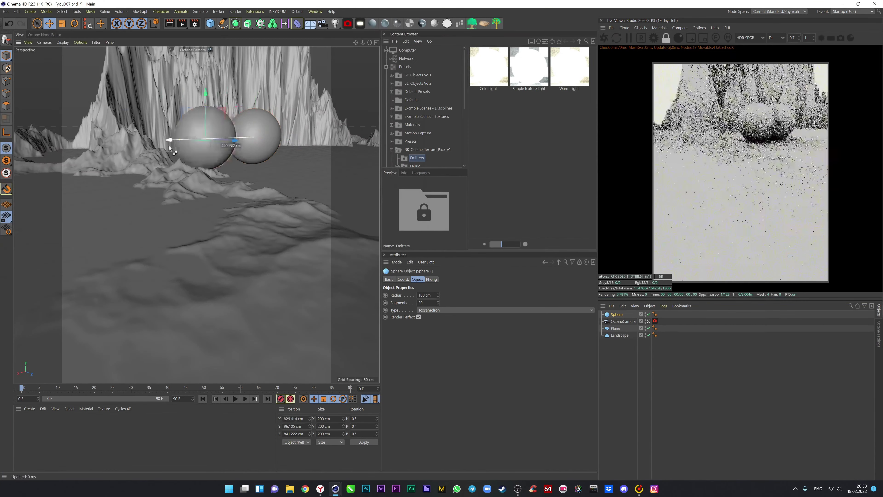
- Duplicate the sphere and shrink the copy to about 9.295 cm radius on the ground
{"action": "left_click_drag", "start_coordinate": [197, 138], "coordinate": [159, 146]}
{"action": "left_click", "coordinate": [260, 23]}
{"action": "left_click", "coordinate": [375, 42], "text": "alt"}
{"action": "left_click", "coordinate": [140, 11]}
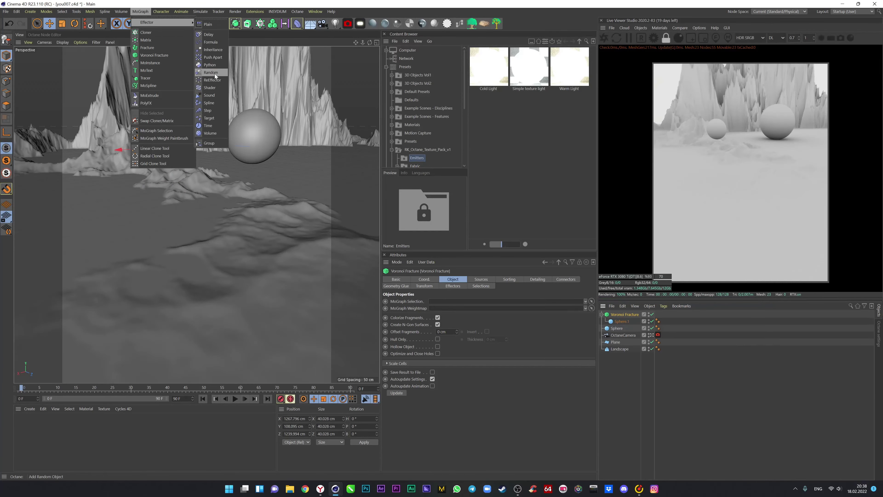
{"action": "left_click", "coordinate": [212, 74]}
{"action": "key", "text": "ctrl+z"}
{"action": "key", "text": "ctrl+z"}
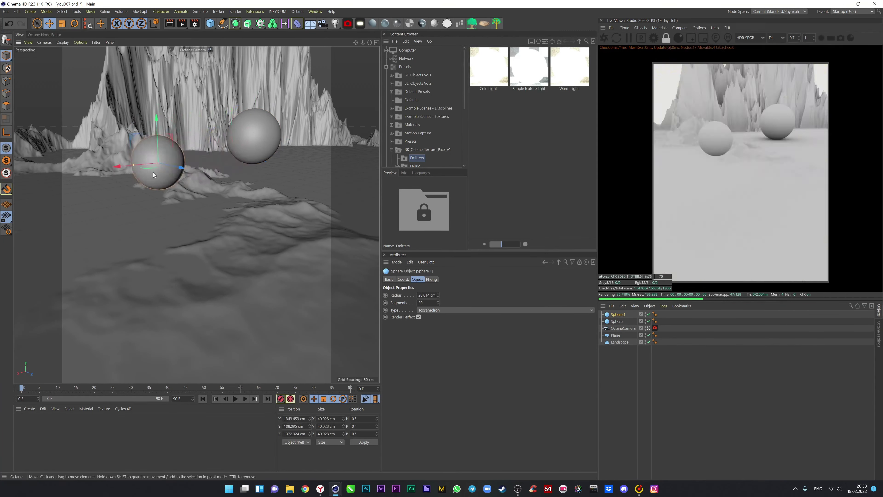
{"action": "left_click_drag", "start_coordinate": [154, 174], "coordinate": [173, 306]}
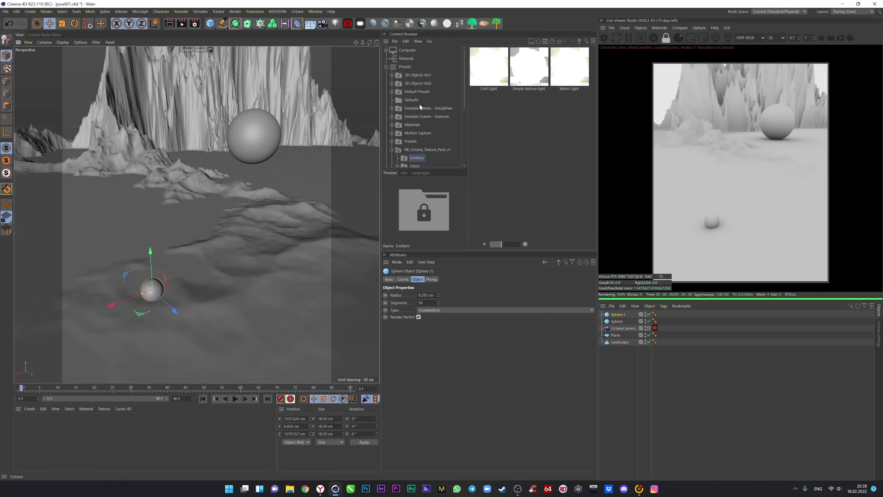
- Browse the Content Browser to the Plants > Garden & Exotic assets
{"action": "left_click", "coordinate": [392, 83]}
{"action": "left_click", "coordinate": [415, 108]}
{"action": "left_click", "coordinate": [429, 141]}
- Drag the Roses - Orange asset into the scene and unparent its flowers object
{"action": "scroll", "coordinate": [520, 138], "scroll_direction": "down", "scroll_amount": 1}
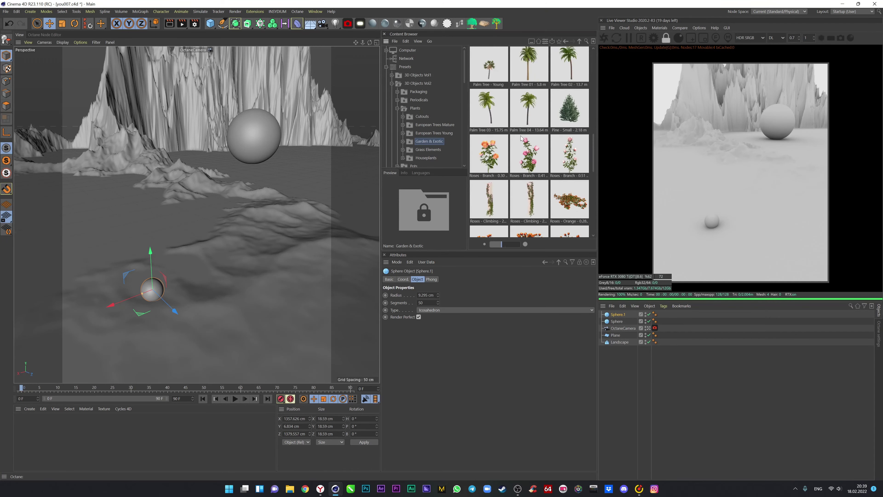
{"action": "scroll", "coordinate": [521, 138], "scroll_direction": "down", "scroll_amount": 3}
{"action": "left_click_drag", "start_coordinate": [488, 165], "coordinate": [243, 161]}
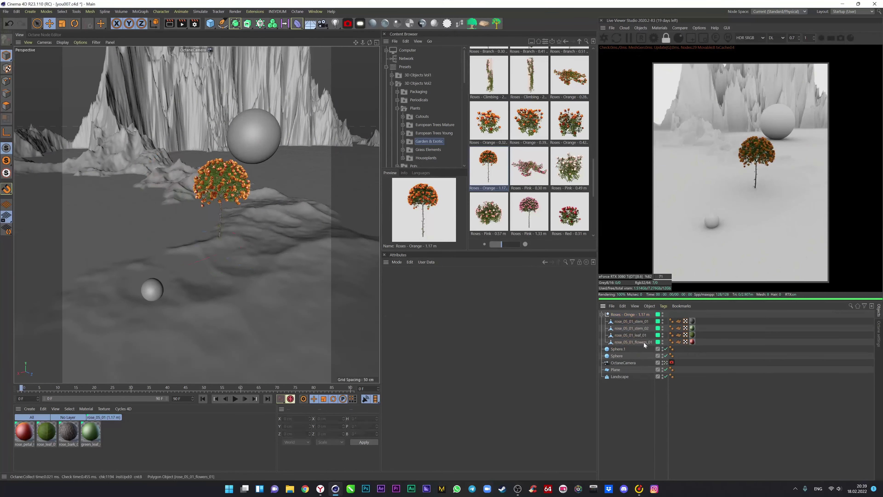
{"action": "left_click", "coordinate": [632, 323]}
{"action": "left_click_drag", "start_coordinate": [626, 314], "coordinate": [626, 314]}
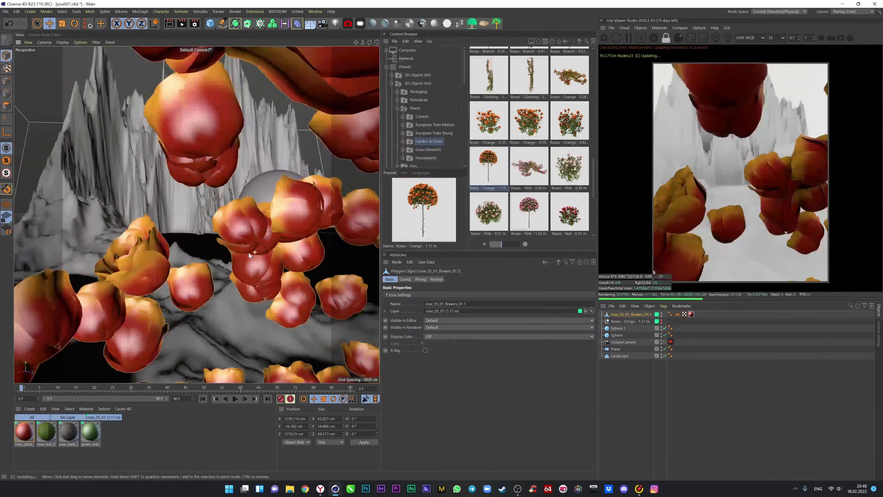
- Delete the extra flower polygons, leaving a single rose bloom
{"action": "scroll", "coordinate": [248, 253], "scroll_direction": "down", "scroll_amount": 5}
{"action": "left_click", "coordinate": [37, 23]}
{"action": "key", "text": "Delete"}
{"action": "left_click_drag", "start_coordinate": [324, 229], "coordinate": [221, 302]}
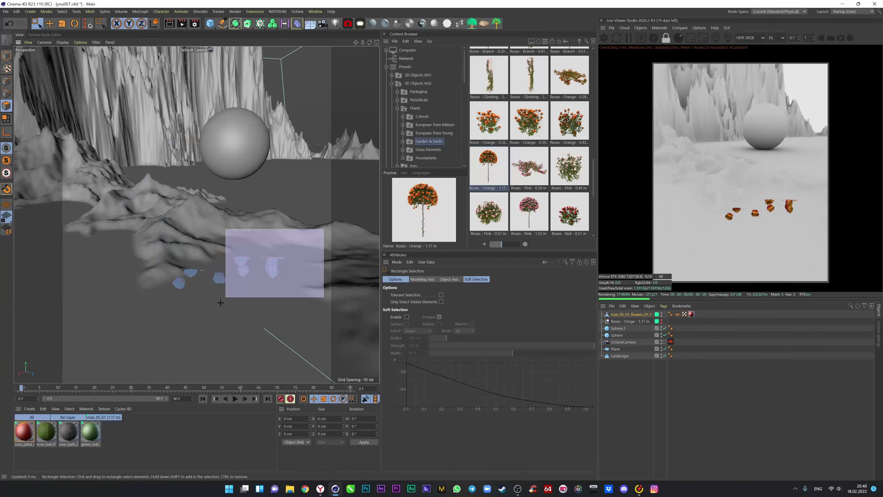
{"action": "middle_click", "coordinate": [149, 251]}
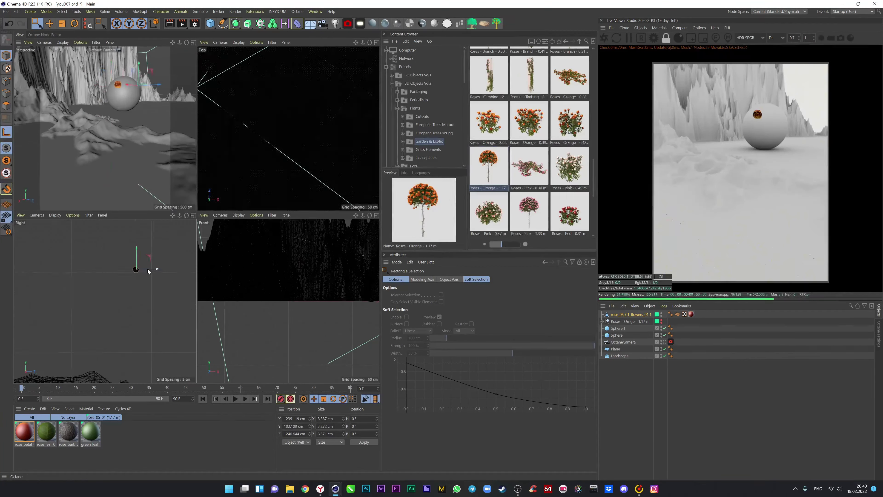
{"action": "middle_click", "coordinate": [193, 178]}
{"action": "left_click_drag", "start_coordinate": [256, 276], "coordinate": [292, 276]}
{"action": "middle_click", "coordinate": [105, 121]}
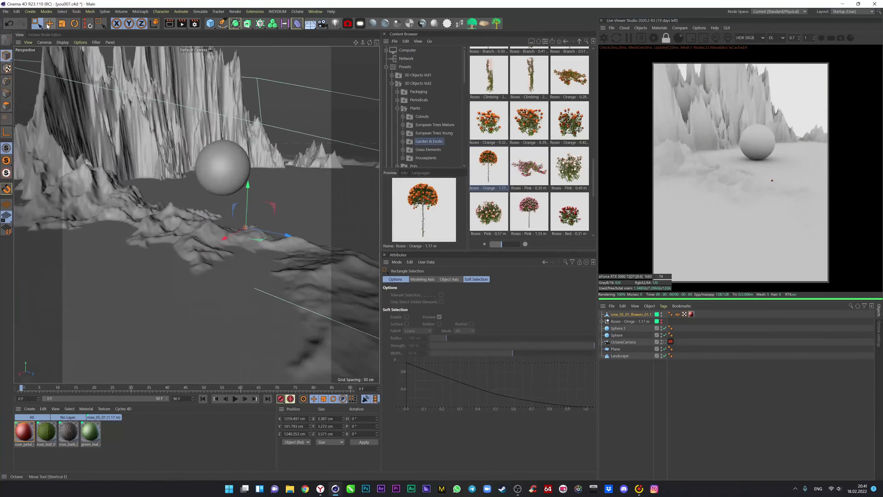
- Scale the rose bloom to about 80 cm, rotate and lower it, then add an Octane Scatter
{"action": "left_click", "coordinate": [62, 23]}
{"action": "left_click_drag", "start_coordinate": [251, 209], "coordinate": [292, 216]}
{"action": "key", "text": "o"}
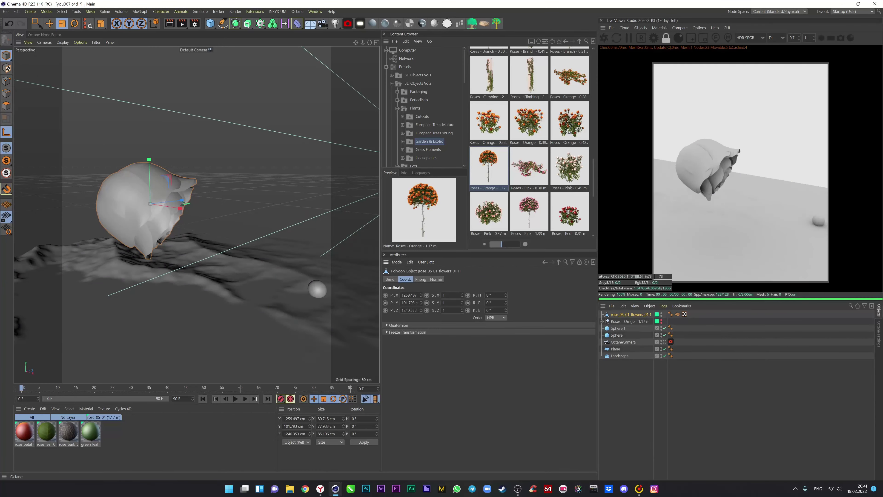
{"action": "key", "text": "r"}
{"action": "mouse_move", "coordinate": [167, 195]}
{"action": "left_mouse_down"}
{"action": "mouse_move", "coordinate": [129, 207]}
{"action": "mouse_move", "coordinate": [198, 137]}
{"action": "mouse_move", "coordinate": [103, 135]}
{"action": "left_mouse_up"}
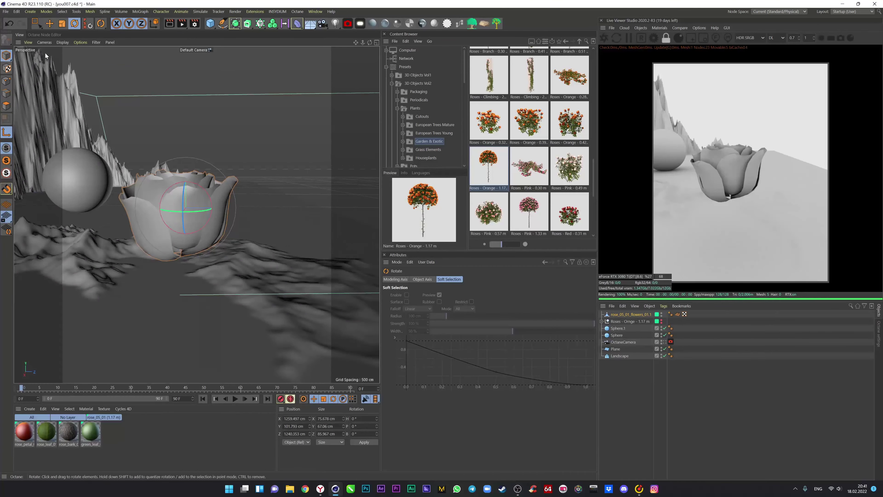
{"action": "mouse_move", "coordinate": [46, 56]}
{"action": "left_mouse_down", "text": "alt"}
{"action": "mouse_move", "coordinate": [171, 178]}
{"action": "mouse_move", "coordinate": [195, 194]}
{"action": "mouse_move", "coordinate": [204, 180]}
{"action": "left_mouse_up", "text": "alt"}
{"action": "key", "text": "e"}
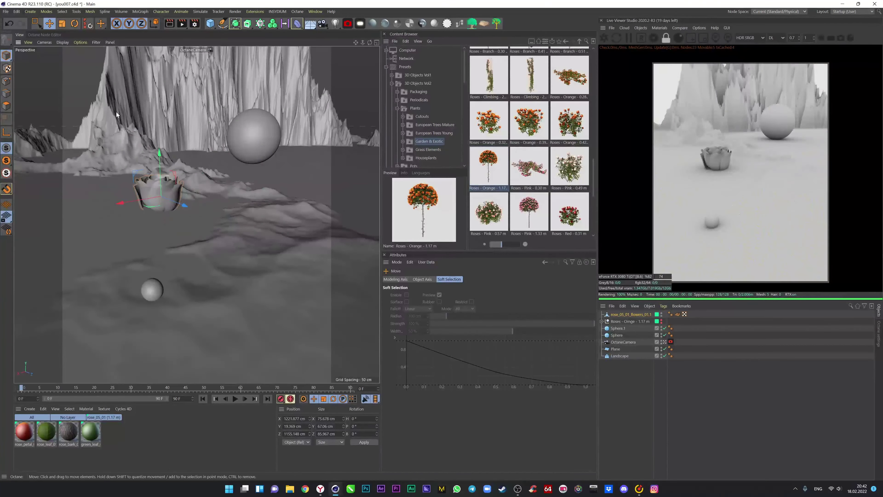
{"action": "left_click", "coordinate": [456, 280]}
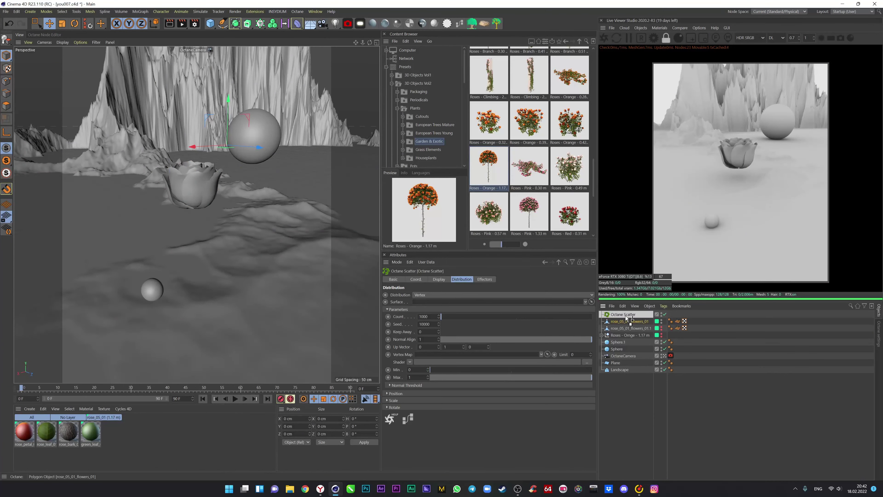
- Scatter the rose bloom over the large Sphere with Surface distribution and Count 2046
{"action": "left_click_drag", "start_coordinate": [626, 318], "coordinate": [624, 315]}
{"action": "left_click_drag", "start_coordinate": [616, 349], "coordinate": [501, 301]}
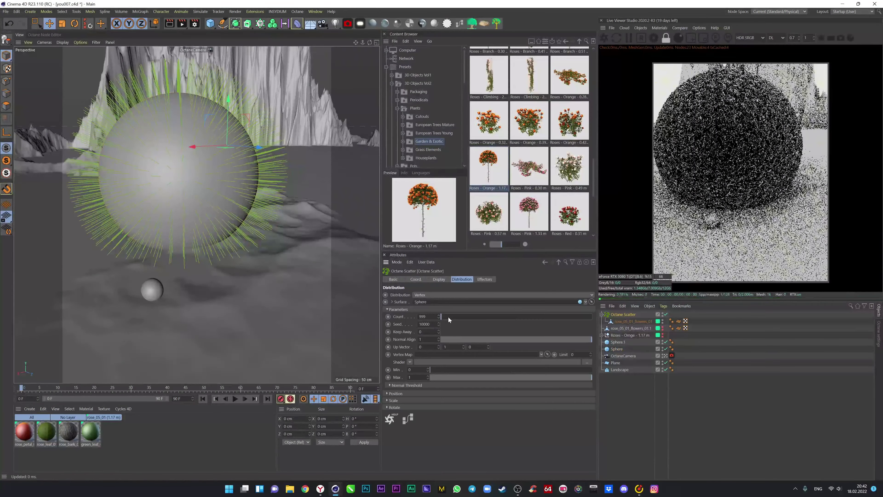
{"action": "left_click", "coordinate": [421, 309]}
{"action": "left_click_drag", "start_coordinate": [486, 317], "coordinate": [366, 318]}
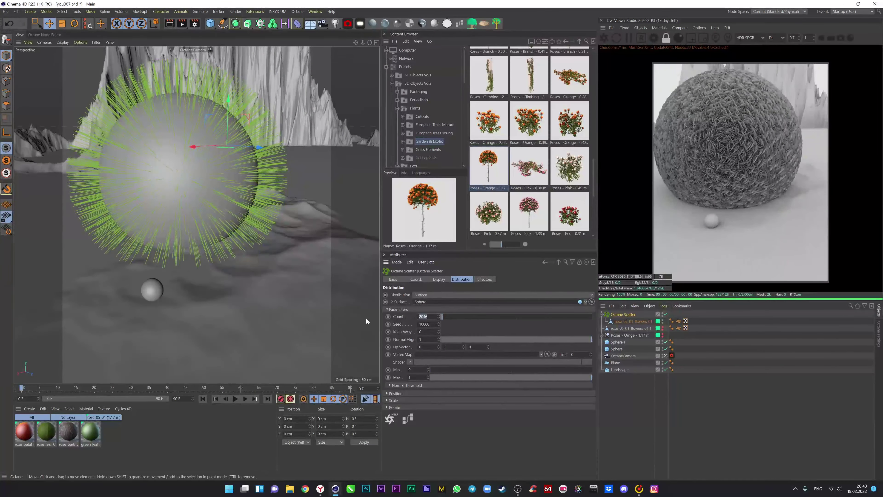
- Bend the large sphere with a Bend deformer, then move it up-left and shrink it
{"action": "left_click", "coordinate": [619, 350]}
{"action": "left_click", "coordinate": [297, 23]}
{"action": "left_click", "coordinate": [303, 30], "text": "shift"}
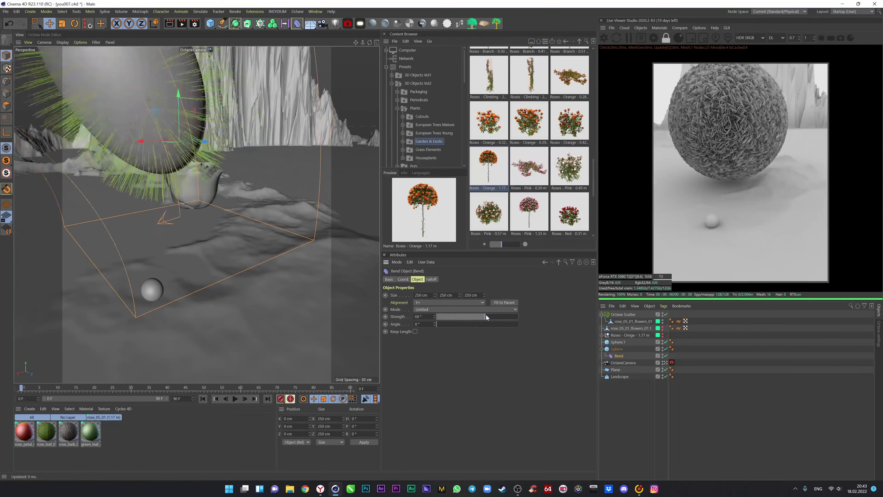
{"action": "left_click_drag", "start_coordinate": [229, 87], "coordinate": [318, 138]}
{"action": "mouse_move", "coordinate": [490, 321]}
{"action": "left_mouse_down"}
{"action": "mouse_move", "coordinate": [435, 325]}
{"action": "mouse_move", "coordinate": [456, 325]}
{"action": "left_mouse_up"}
{"action": "key", "text": "t"}
{"action": "left_click_drag", "start_coordinate": [235, 125], "coordinate": [87, 73]}
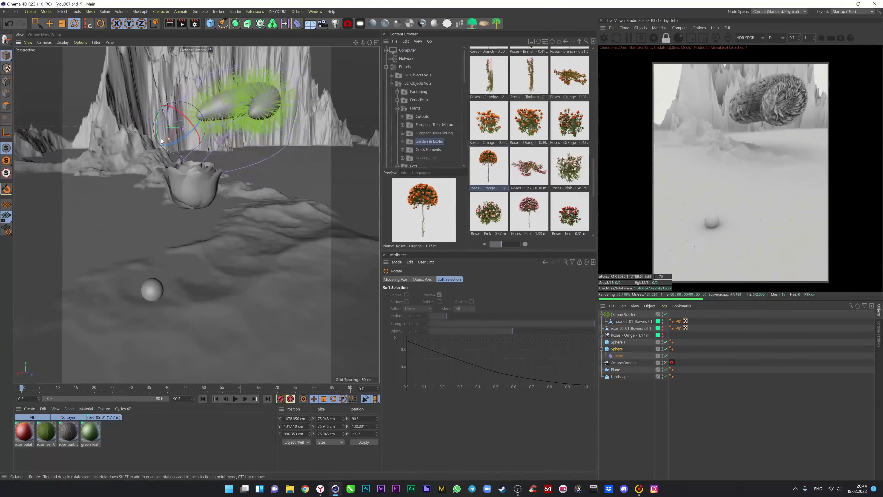
{"action": "key", "text": "t"}
{"action": "left_click_drag", "start_coordinate": [161, 141], "coordinate": [141, 210]}
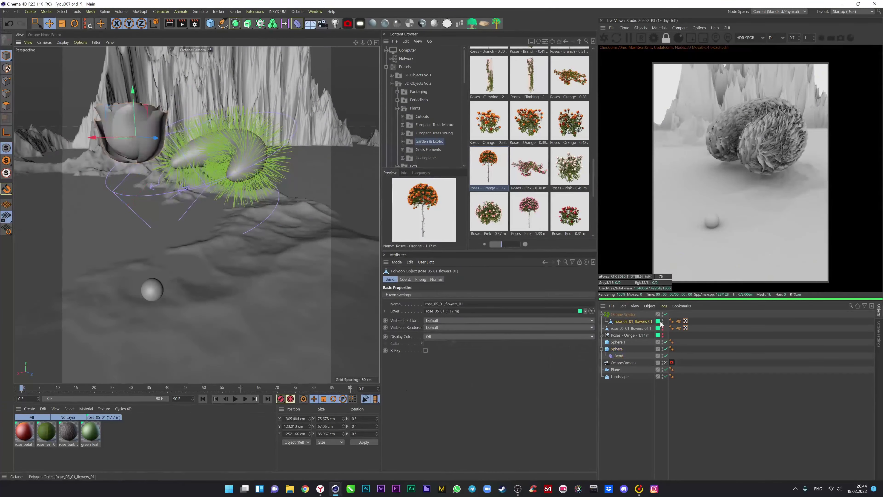
- Move the second rose bloom down beside the bent sphere
{"action": "left_click_drag", "start_coordinate": [249, 123], "coordinate": [196, 199]}
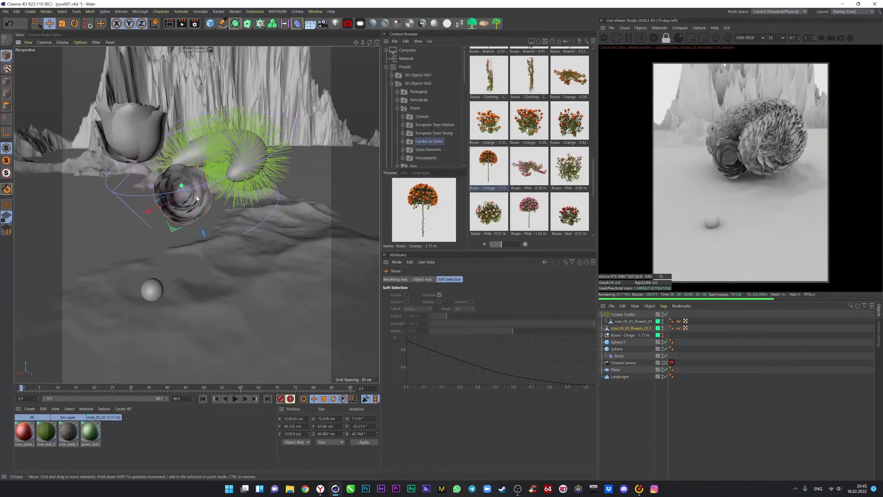
{"action": "key", "text": "ctrl+z"}
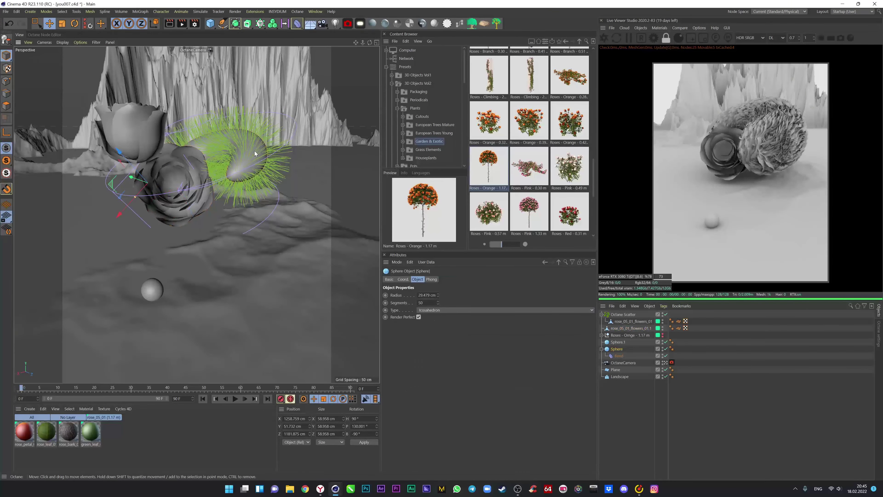
{"action": "key", "text": "ctrl+z"}
- Clone the rose in a grid Cloner with a Random effector and a Dynamics Body tag
{"action": "key", "text": "ctrl+z"}
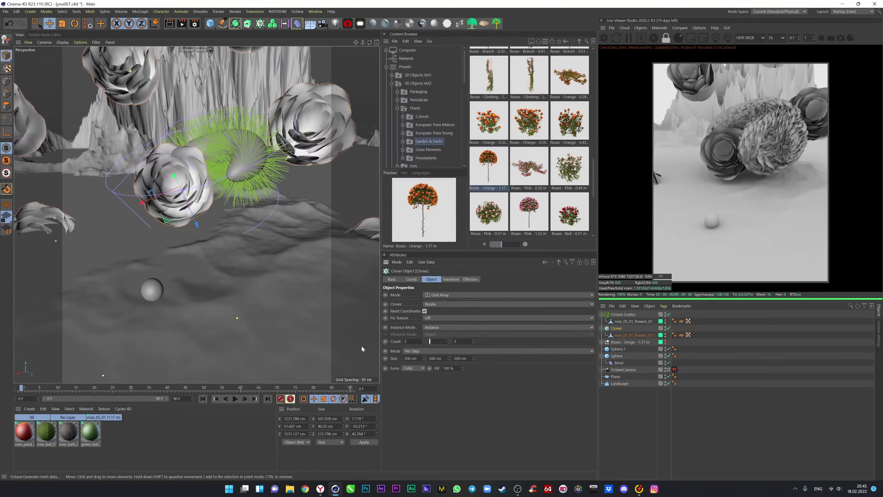
{"action": "key", "text": "ctrl+z"}
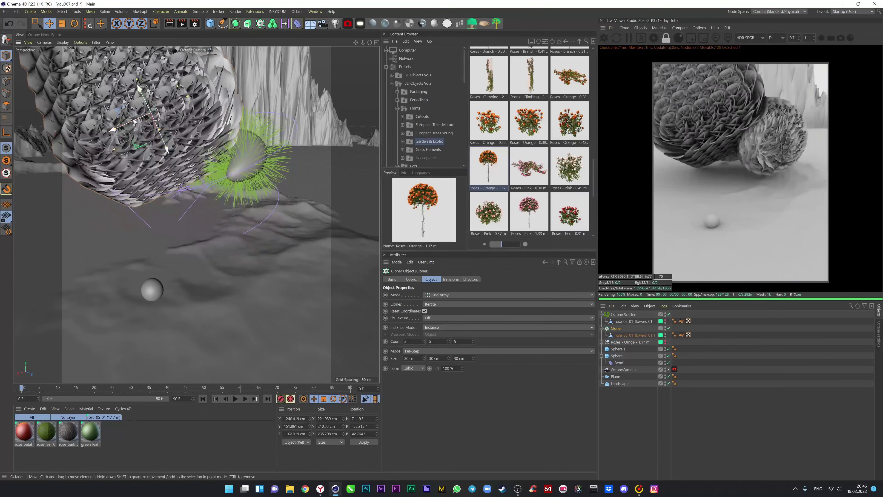
{"action": "key", "text": "ctrl+z"}
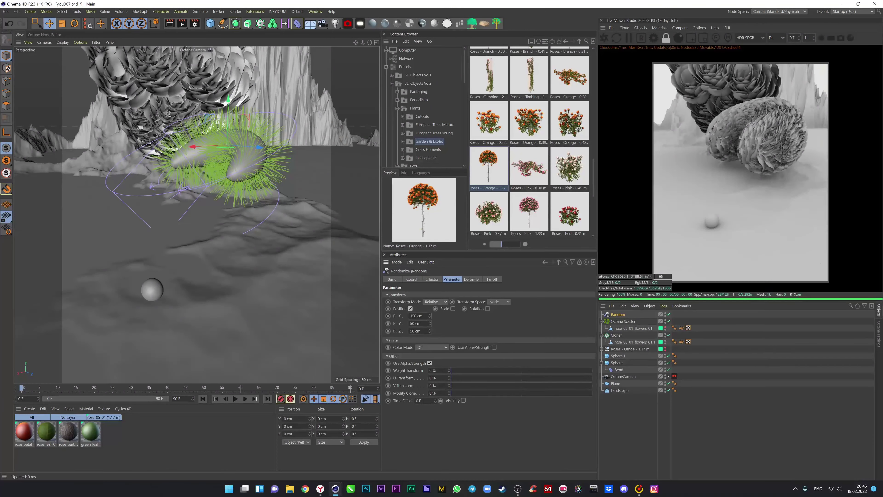
{"action": "key", "text": "ctrl+z"}
{"action": "key", "text": "ctrl+z"}
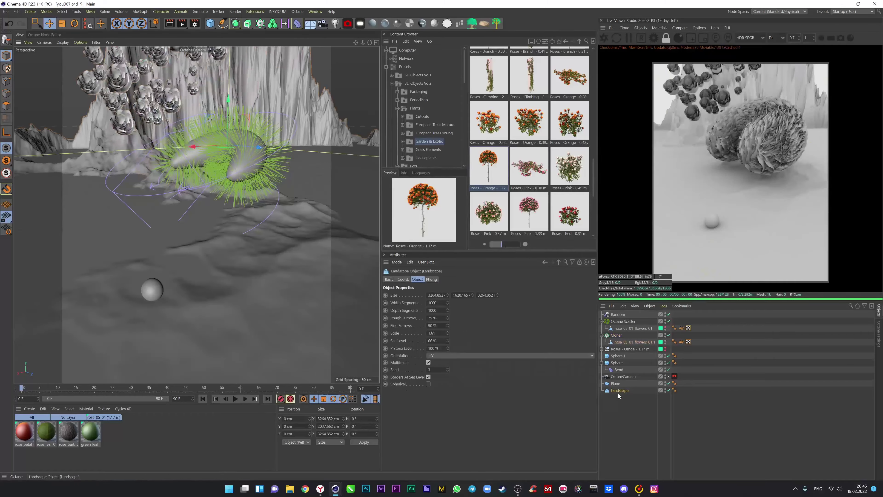
{"action": "right_click", "coordinate": [617, 335]}
{"action": "left_click", "coordinate": [643, 249]}
{"action": "left_click", "coordinate": [235, 397]}
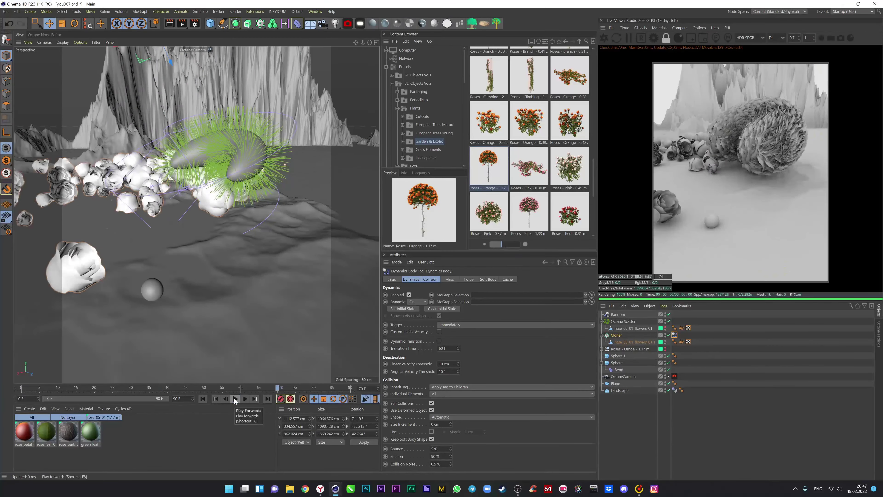
- Duplicate the bent sphere and rotate the copy into a horn shape
{"action": "left_click", "coordinate": [254, 176]}
{"action": "key", "text": "ctrl+c"}
{"action": "key", "text": "ctrl+v"}
{"action": "key", "text": "r"}
{"action": "left_click_drag", "start_coordinate": [254, 177], "coordinate": [49, 167]}
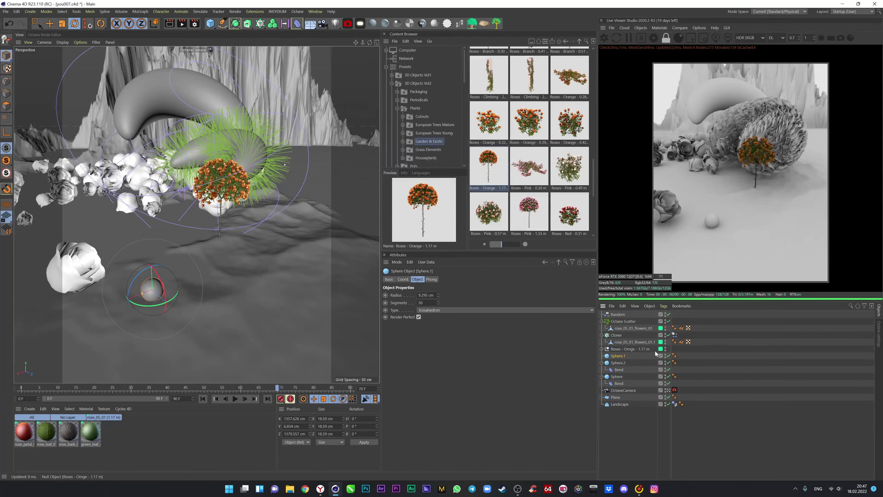
- Enlarge the orange rose tree and shift the horn-shaped sphere to the left
{"action": "key", "text": "t"}
{"action": "left_click_drag", "start_coordinate": [223, 201], "coordinate": [249, 172]}
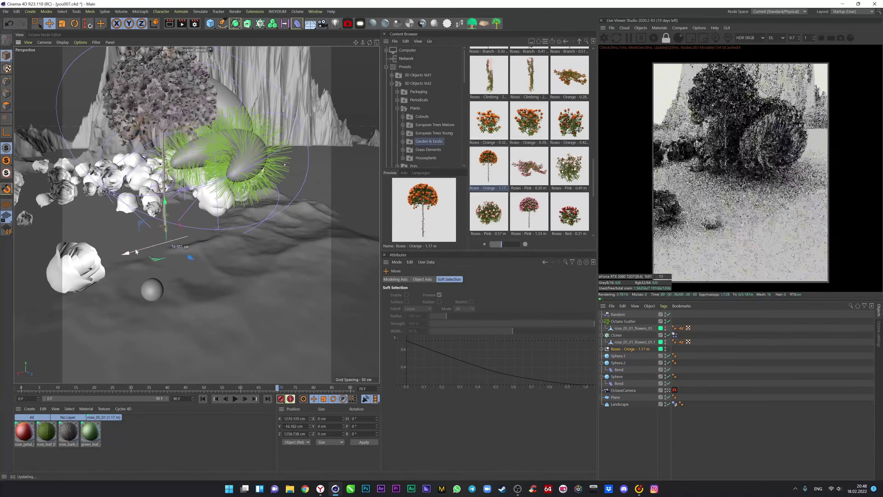
{"action": "left_click", "coordinate": [51, 25]}
{"action": "mouse_move", "coordinate": [265, 152]}
{"action": "left_mouse_down"}
{"action": "mouse_move", "coordinate": [188, 189]}
{"action": "mouse_move", "coordinate": [147, 192]}
{"action": "left_mouse_up"}
{"action": "left_click", "coordinate": [602, 363]}
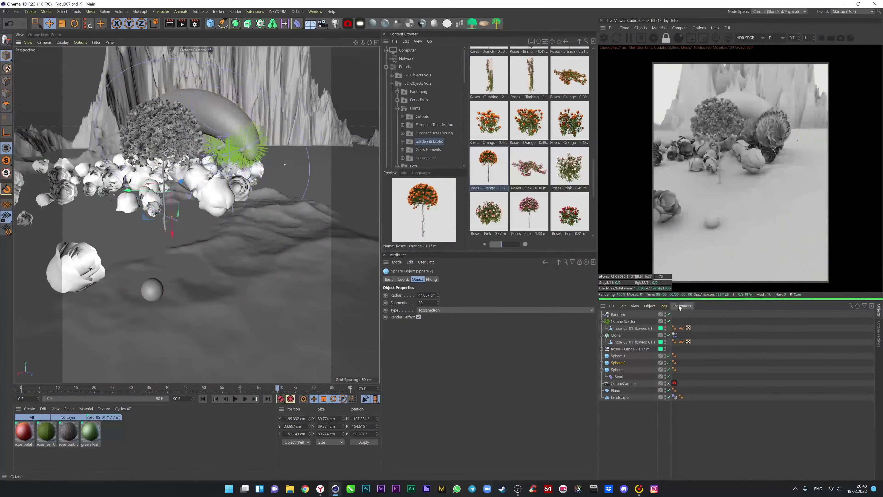
{"action": "left_click_drag", "start_coordinate": [330, 260], "coordinate": [306, 260]}
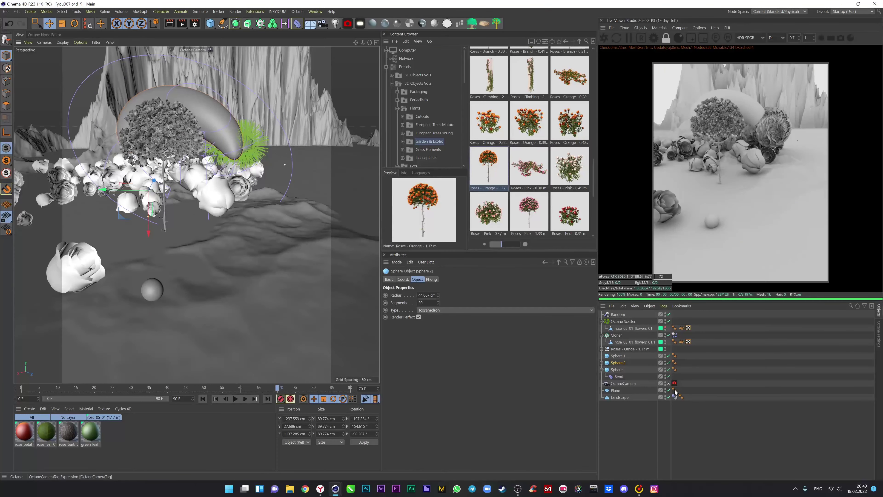
- Convert Sphere.2 with its Bend into an editable mesh and lower it
{"action": "left_click", "coordinate": [617, 363]}
{"action": "right_click", "coordinate": [618, 363]}
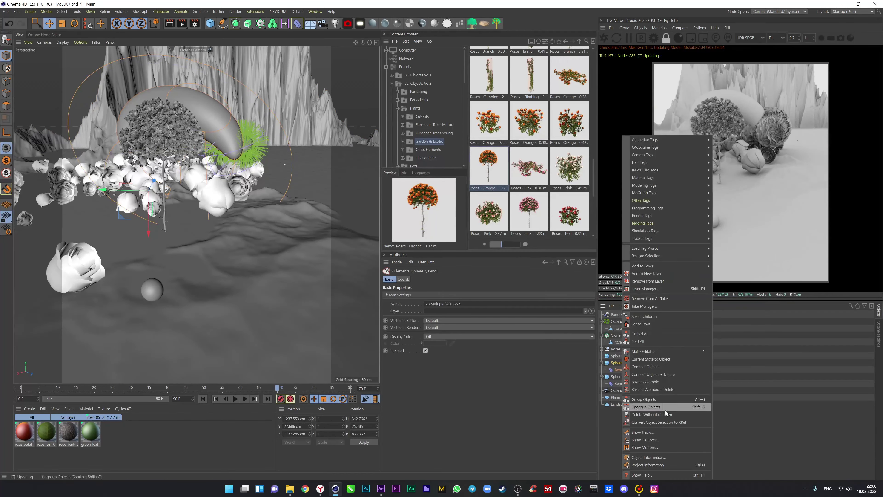
{"action": "left_click", "coordinate": [650, 404]}
{"action": "left_click_drag", "start_coordinate": [132, 244], "coordinate": [167, 361]}
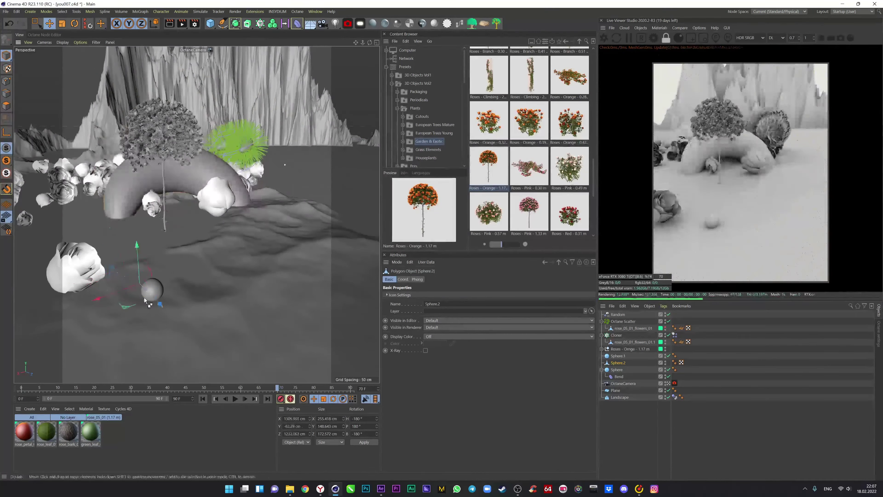
- Hide the Cloner and move the bent arch down under the rose tree
{"action": "left_click", "coordinate": [665, 335]}
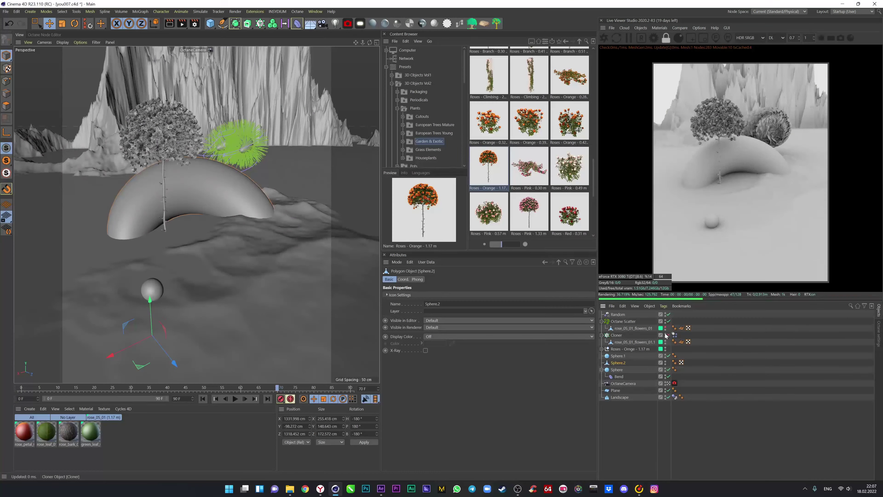
{"action": "left_click", "coordinate": [615, 362]}
{"action": "middle_click", "coordinate": [217, 114]}
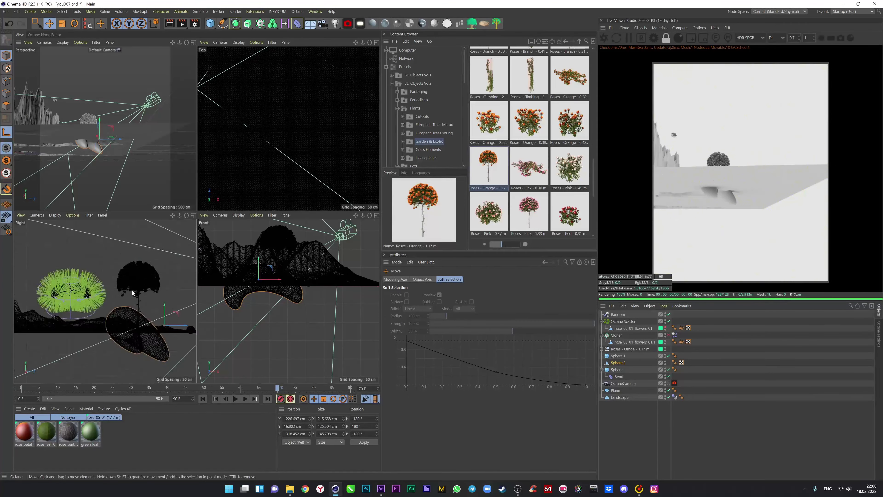
{"action": "key", "text": "F1"}
{"action": "key", "text": "t"}
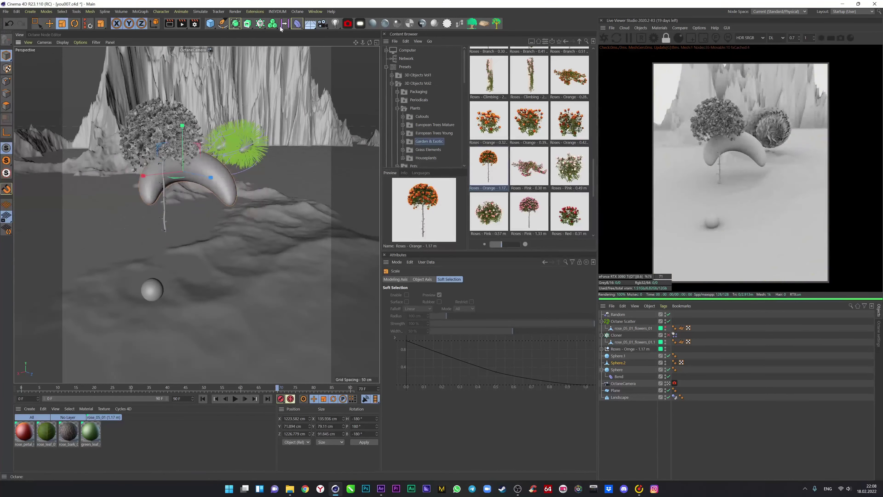
{"action": "key", "text": "e"}
{"action": "left_click_drag", "start_coordinate": [182, 174], "coordinate": [186, 213]}
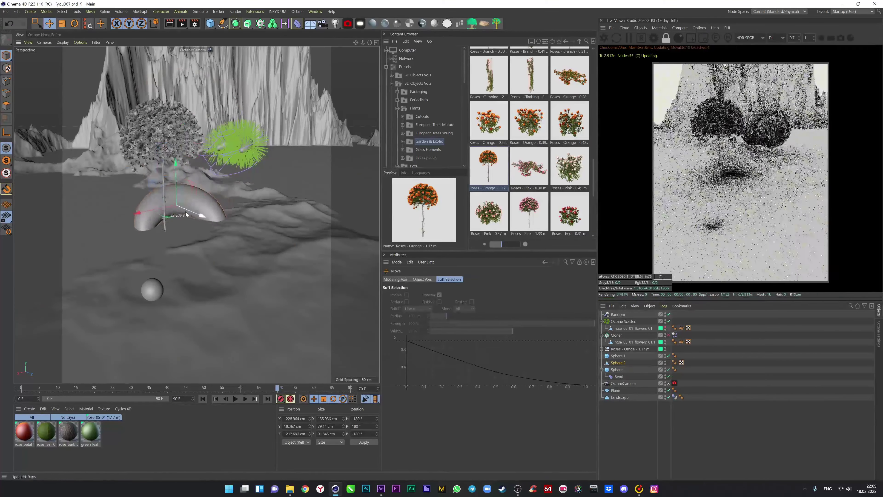
- Shrink the original bent sphere
{"action": "left_click", "coordinate": [209, 166]}
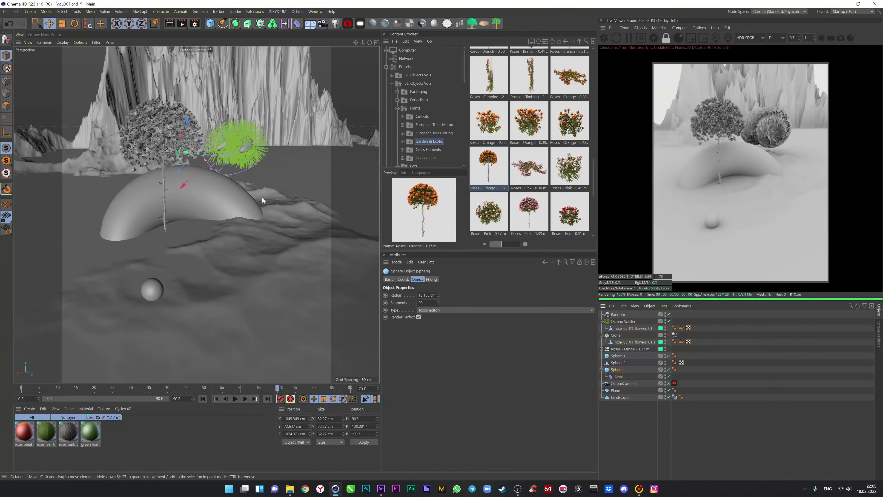
{"action": "key", "text": "t"}
{"action": "left_click_drag", "start_coordinate": [95, 184], "coordinate": [42, 196]}
- Enlarge the green scattered bush and move it up beside the tree top
{"action": "left_click_drag", "start_coordinate": [124, 160], "coordinate": [326, 150]}
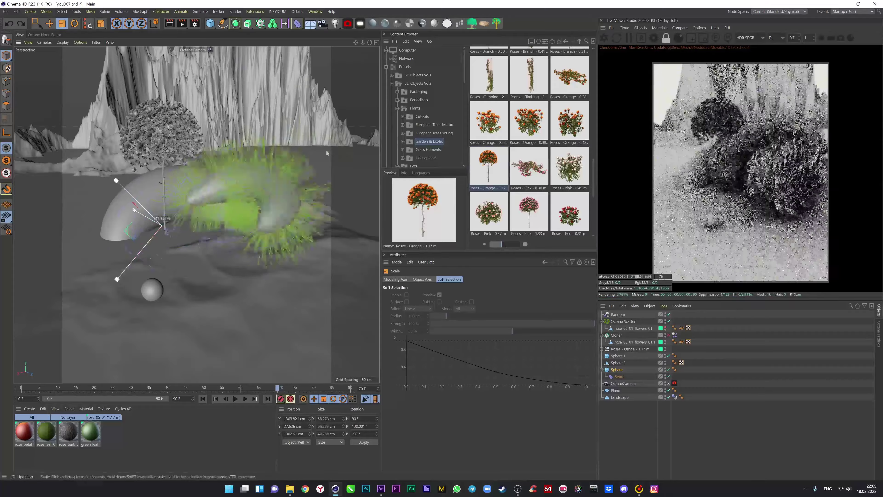
{"action": "key", "text": "e"}
{"action": "mouse_move", "coordinate": [56, 235]}
{"action": "left_mouse_down"}
{"action": "mouse_move", "coordinate": [137, 140]}
{"action": "mouse_move", "coordinate": [166, 138]}
{"action": "left_mouse_up"}
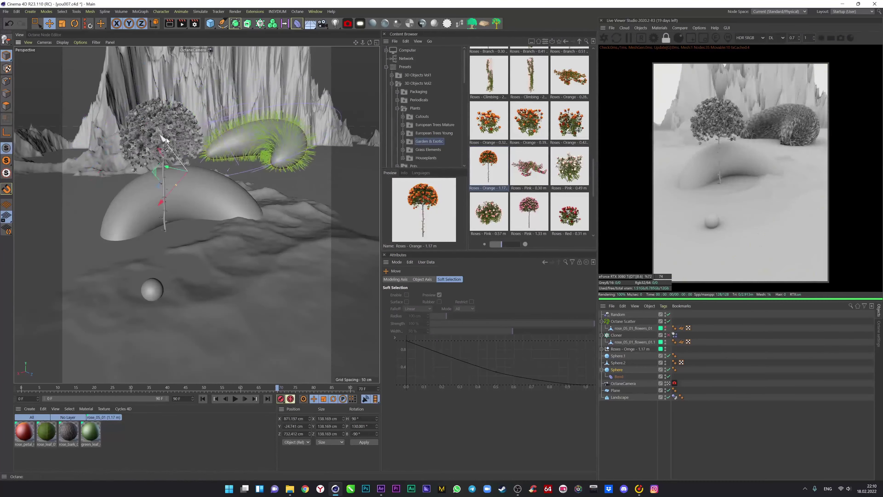
{"action": "left_click", "coordinate": [210, 50]}
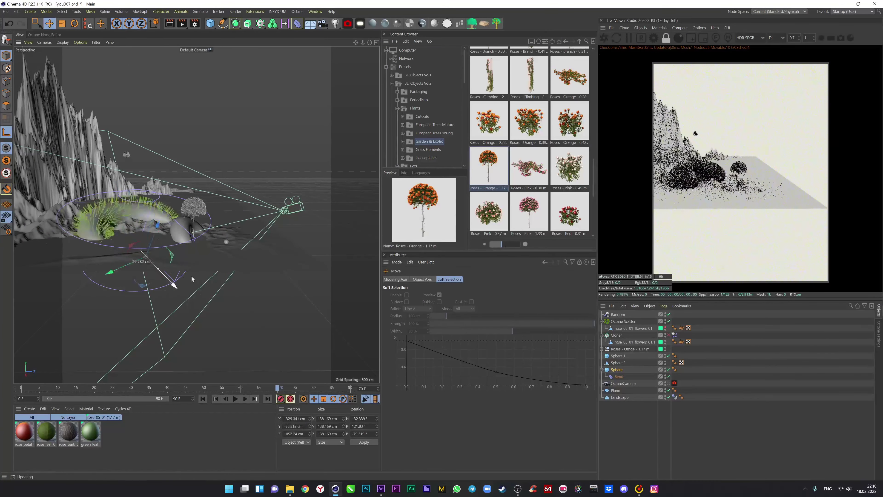
{"action": "key", "text": "ctrl+z"}
{"action": "key", "text": "ctrl+z"}
{"action": "key", "text": "e"}
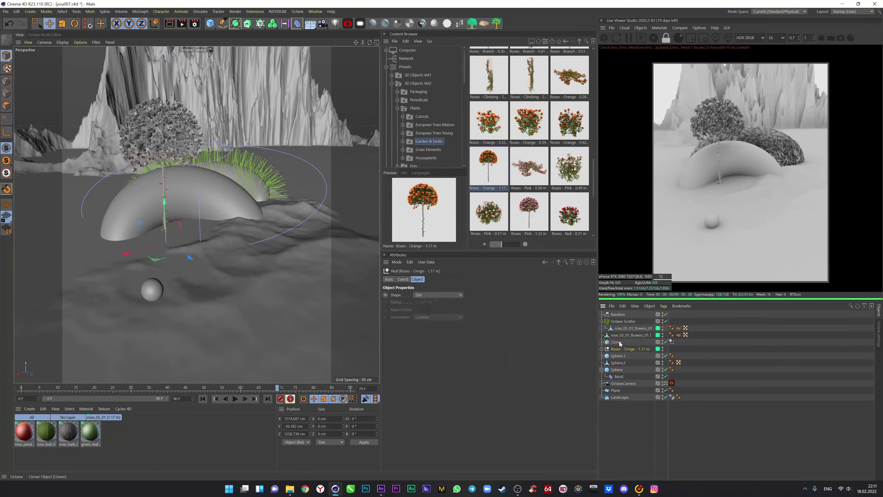
- Remove the rose Cloner and leftover rose, then drag Palm Tree Leaves into the scene
{"action": "key", "text": "ctrl+z"}
{"action": "key", "text": "ctrl+z"}
{"action": "key", "text": "ctrl+z"}
{"action": "left_click_drag", "start_coordinate": [216, 240], "coordinate": [239, 176]}
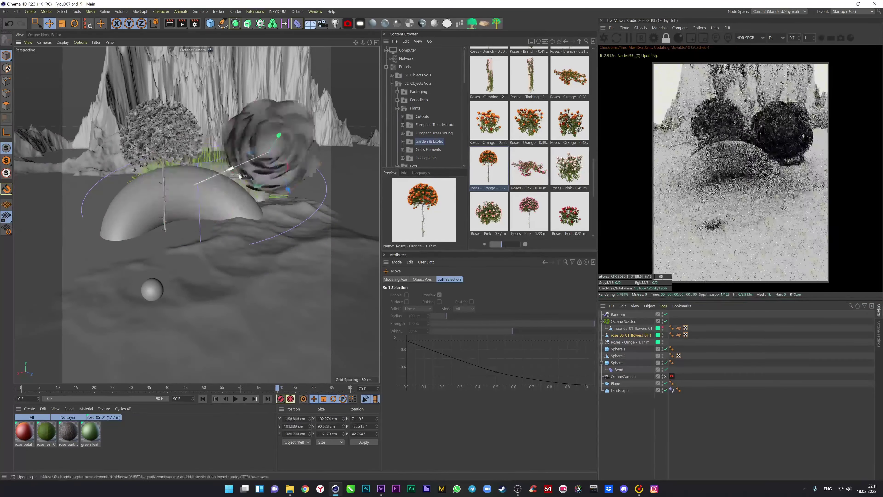
{"action": "key", "text": "ctrl+z"}
{"action": "key", "text": "r"}
{"action": "mouse_move", "coordinate": [216, 217]}
{"action": "left_mouse_down"}
{"action": "mouse_move", "coordinate": [209, 250]}
{"action": "mouse_move", "coordinate": [237, 218]}
{"action": "left_mouse_up"}
{"action": "key", "text": "Delete"}
{"action": "scroll", "coordinate": [528, 146], "scroll_direction": "up", "scroll_amount": 10}
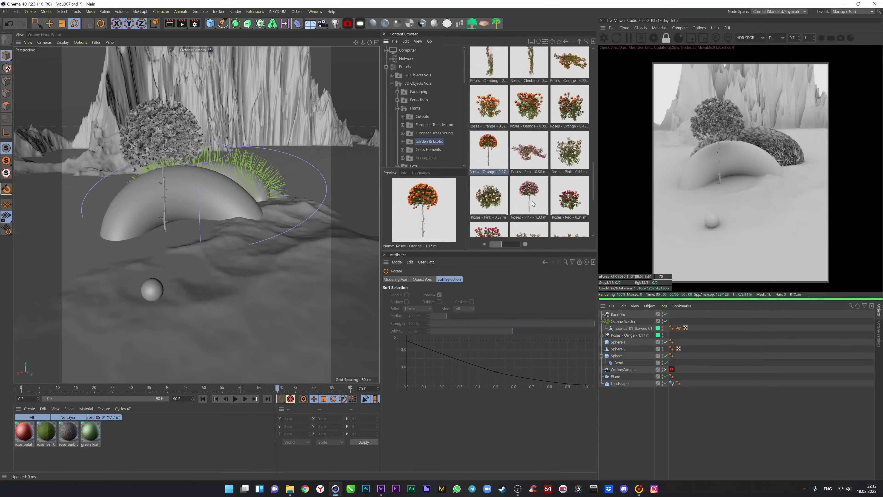
{"action": "left_click_drag", "start_coordinate": [569, 163], "coordinate": [264, 240]}
- Add a second palm and scatter the palm leaves across the Plane with an Octane Scatter
{"action": "left_click_drag", "start_coordinate": [237, 210], "coordinate": [274, 243], "text": "ctrl"}
{"action": "key", "text": "t"}
{"action": "left_click", "coordinate": [663, 314]}
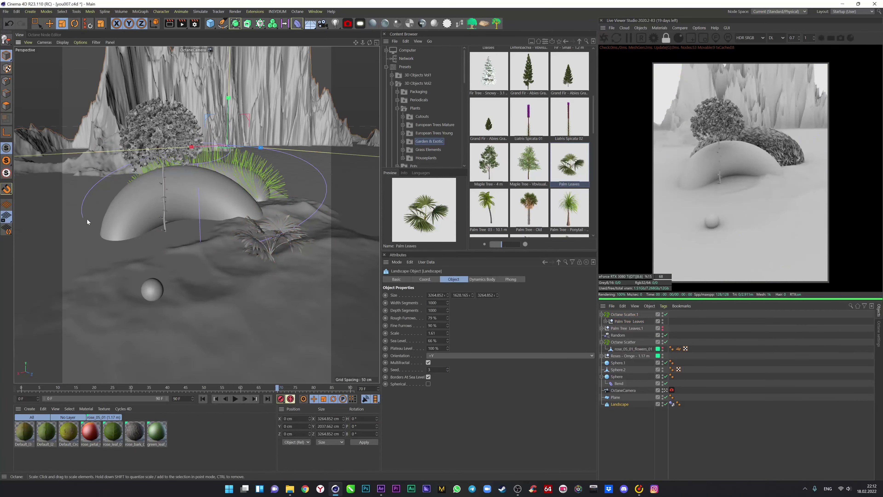
{"action": "left_click", "coordinate": [615, 397]}
{"action": "left_click", "coordinate": [624, 314]}
{"action": "left_click", "coordinate": [462, 279]}
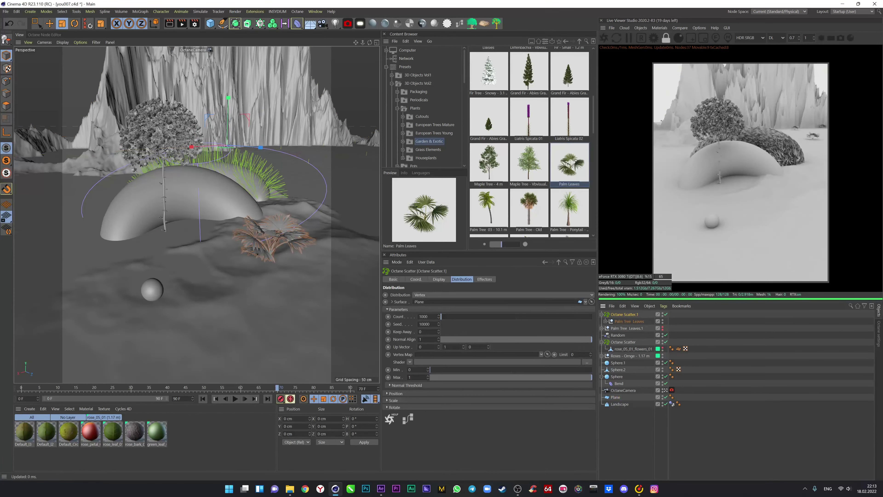
{"action": "left_click_drag", "start_coordinate": [489, 318], "coordinate": [452, 318]}
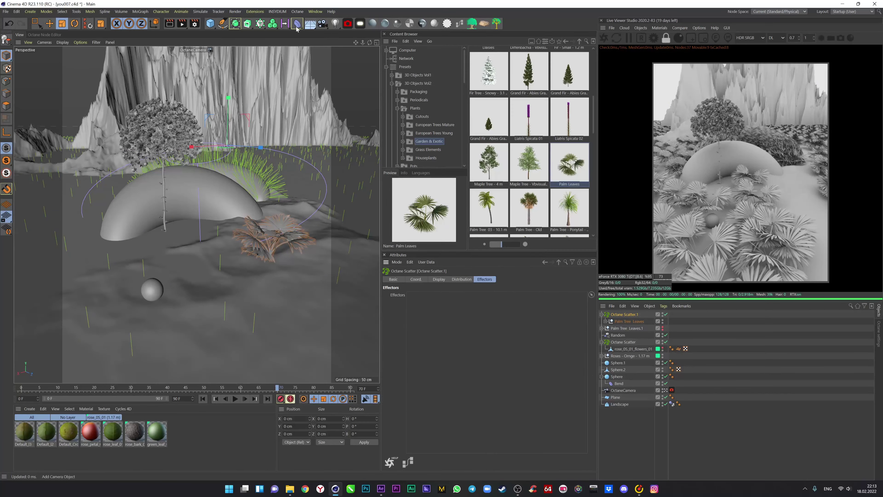
- Randomize the palms' heading with a Random effector and move the orange rose tree right
{"action": "left_click", "coordinate": [272, 24]}
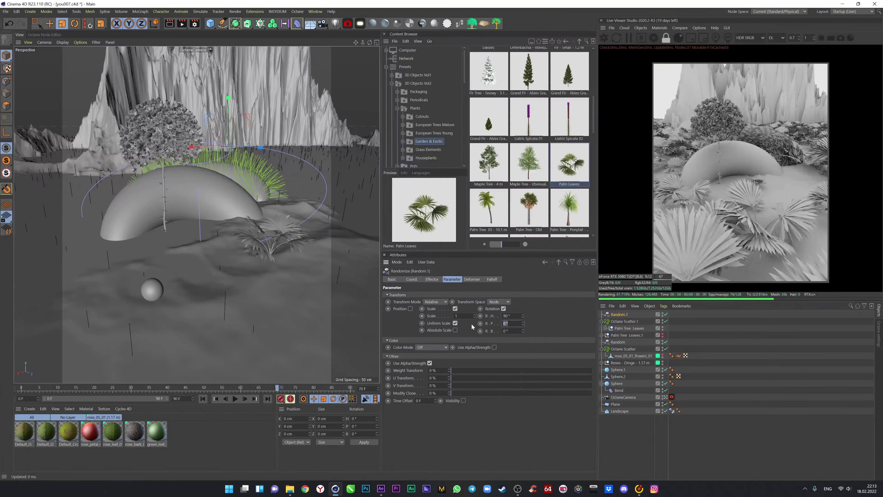
{"action": "left_click_drag", "start_coordinate": [522, 316], "coordinate": [523, 208]}
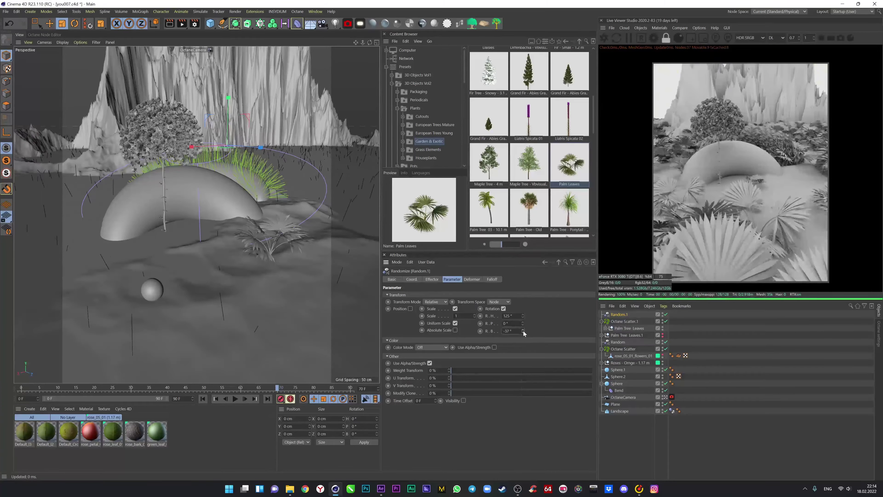
{"action": "key", "text": "e"}
{"action": "left_click_drag", "start_coordinate": [165, 234], "coordinate": [194, 254]}
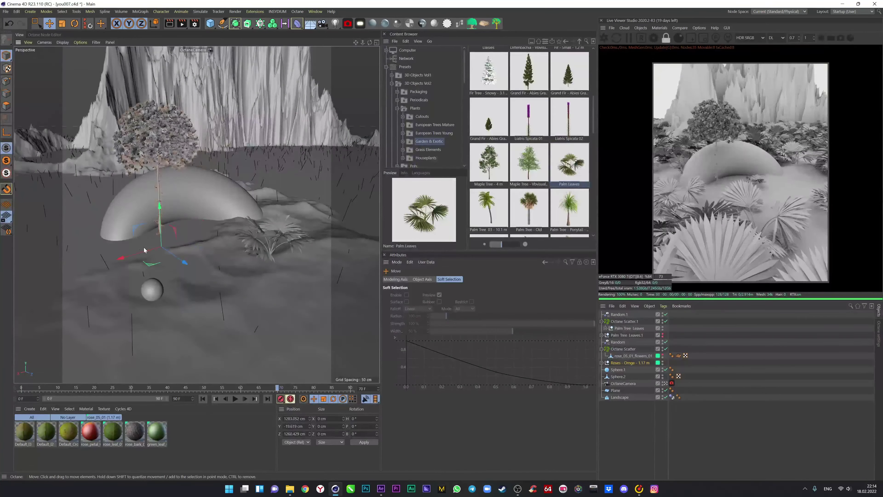
- Duplicate the orange rose tree and double the copy's size
{"action": "key", "text": "ctrl+c"}
{"action": "key", "text": "ctrl+v"}
{"action": "key", "text": "t"}
{"action": "mouse_move", "coordinate": [164, 285]}
{"action": "left_mouse_down"}
{"action": "mouse_move", "coordinate": [181, 316]}
{"action": "mouse_move", "coordinate": [329, 132]}
{"action": "left_mouse_up"}
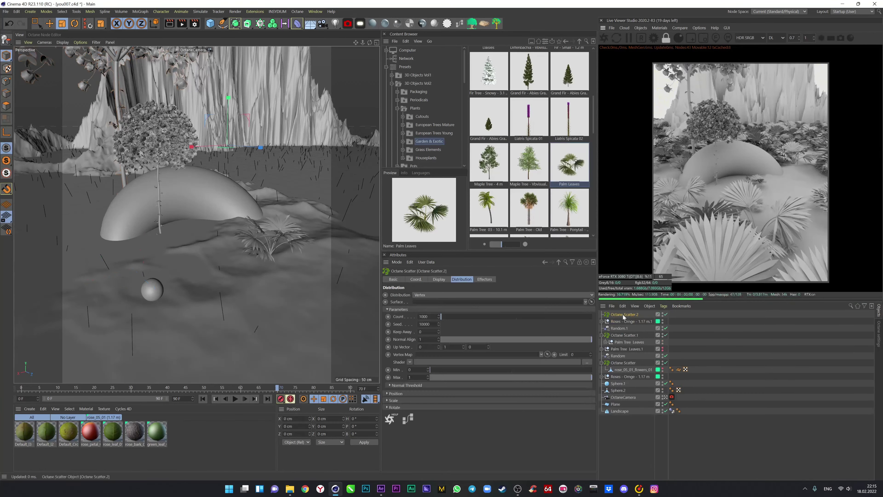
- Raise the rose scatter count and set its distribution to Surface
{"action": "left_click_drag", "start_coordinate": [443, 317], "coordinate": [449, 317]}
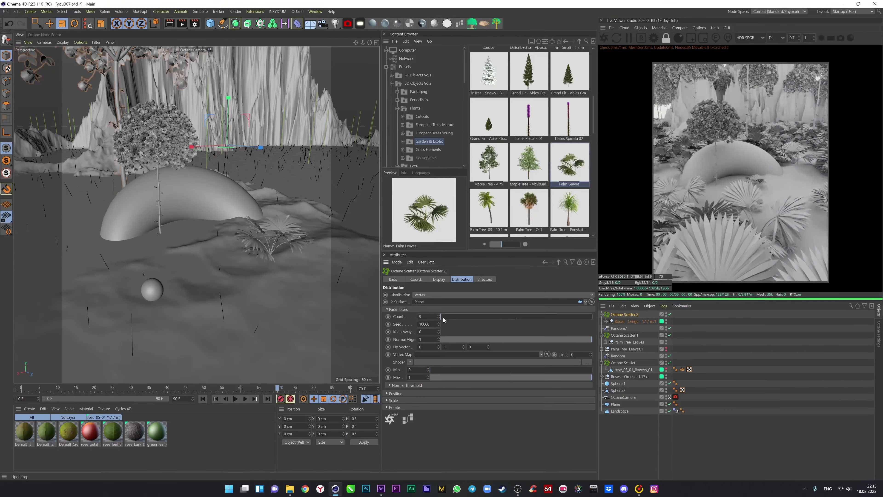
{"action": "left_click", "coordinate": [451, 295]}
{"action": "left_click", "coordinate": [451, 314]}
- Place duplicated spheres of varied sizes around the arch, including a large one behind
{"action": "key", "text": "e"}
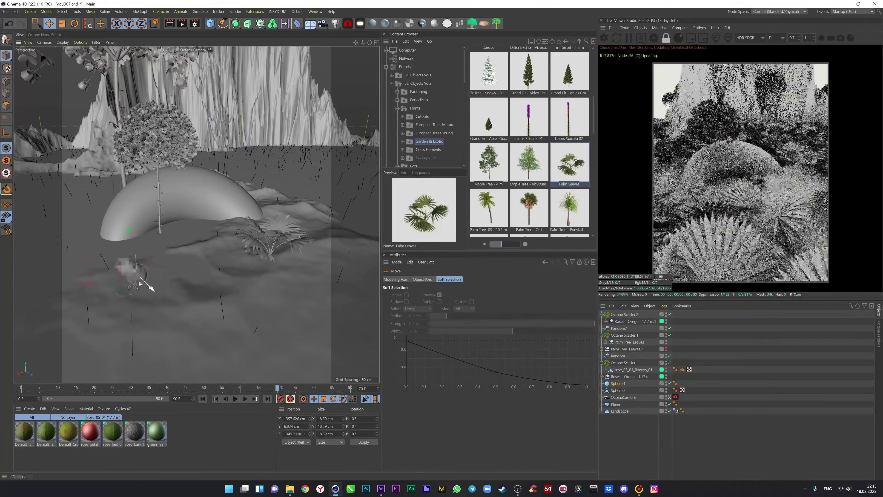
{"action": "mouse_move", "coordinate": [152, 281]}
{"action": "left_mouse_down"}
{"action": "mouse_move", "coordinate": [187, 204]}
{"action": "mouse_move", "coordinate": [243, 213]}
{"action": "left_mouse_up"}
{"action": "mouse_move", "coordinate": [188, 182]}
{"action": "left_mouse_down"}
{"action": "mouse_move", "coordinate": [129, 256]}
{"action": "mouse_move", "coordinate": [150, 249]}
{"action": "left_mouse_up"}
{"action": "left_click", "coordinate": [165, 228]}
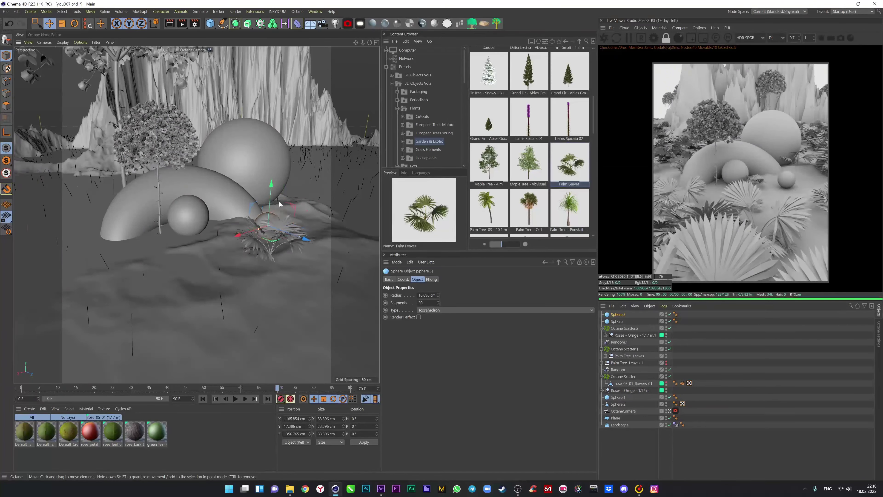
{"action": "left_click_drag", "start_coordinate": [243, 157], "coordinate": [68, 87], "text": "ctrl"}
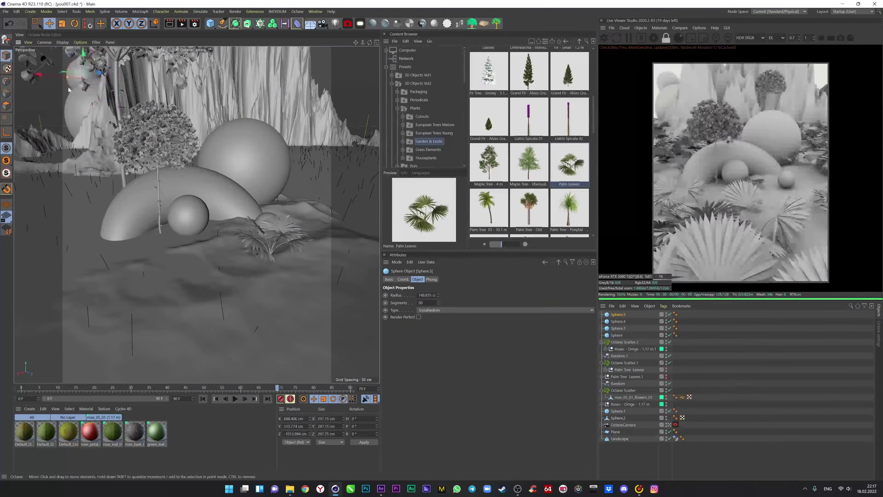
{"action": "left_click", "coordinate": [65, 120]}
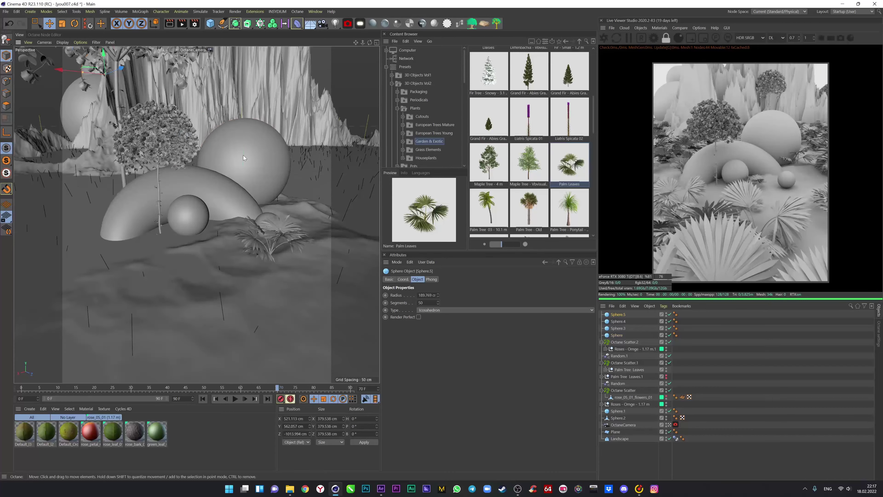
- Delete the extra sphere and light the OctaneSky with BasketballCourt_3k.hdr, rotated horizontally
{"action": "key", "text": "Delete"}
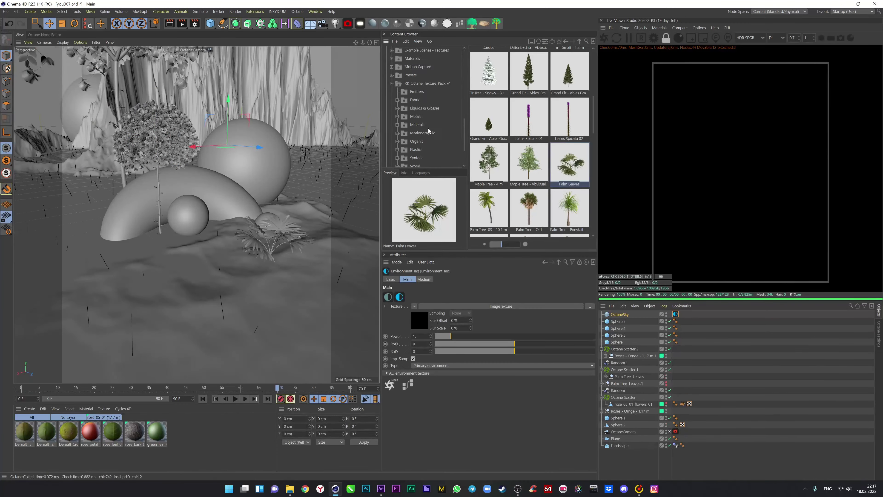
{"action": "double_click", "coordinate": [489, 68]}
{"action": "left_click_drag", "start_coordinate": [570, 158], "coordinate": [500, 306]}
{"action": "left_click", "coordinate": [493, 275]}
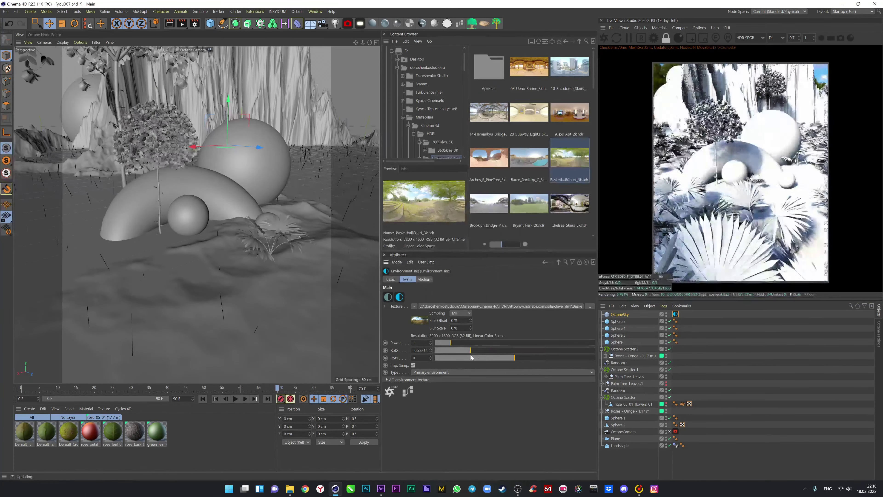
{"action": "left_click_drag", "start_coordinate": [513, 350], "coordinate": [508, 358]}
{"action": "left_click", "coordinate": [603, 413]}
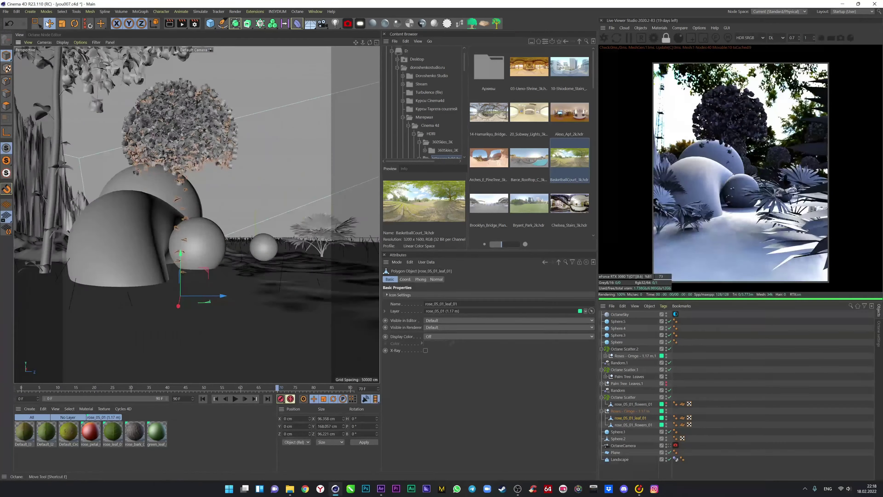
- Inspect the rose bush, then shift it along X and resize it
{"action": "left_click_drag", "start_coordinate": [21, 55], "coordinate": [276, 316]}
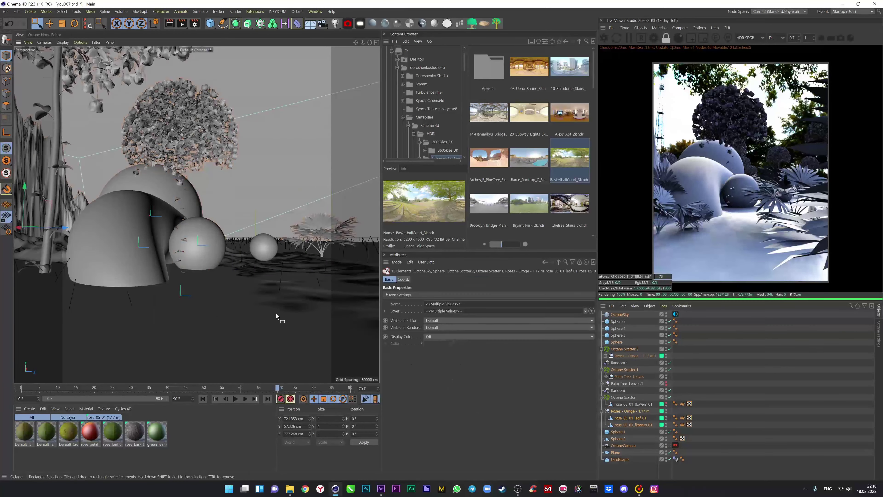
{"action": "left_click", "coordinate": [116, 195]}
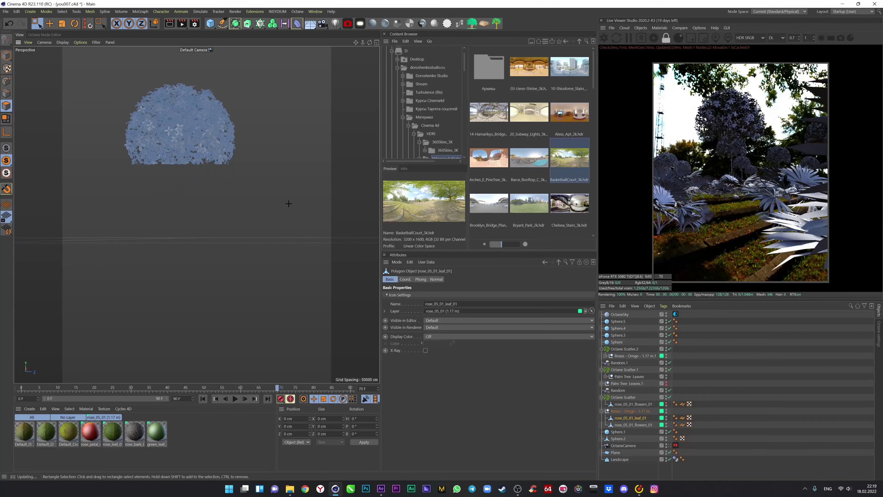
{"action": "key", "text": "ctrl+z"}
{"action": "key", "text": "ctrl+z"}
{"action": "key", "text": "ctrl+z"}
{"action": "key", "text": "ctrl+z"}
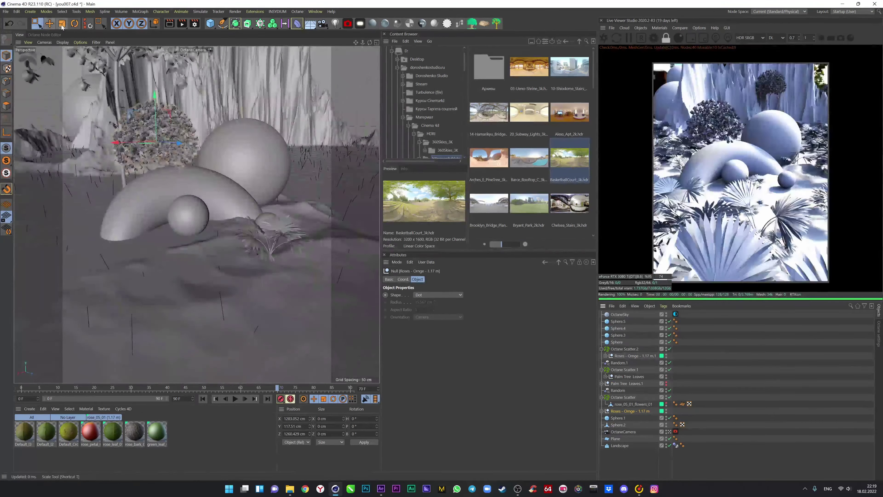
{"action": "key", "text": "ctrl+z"}
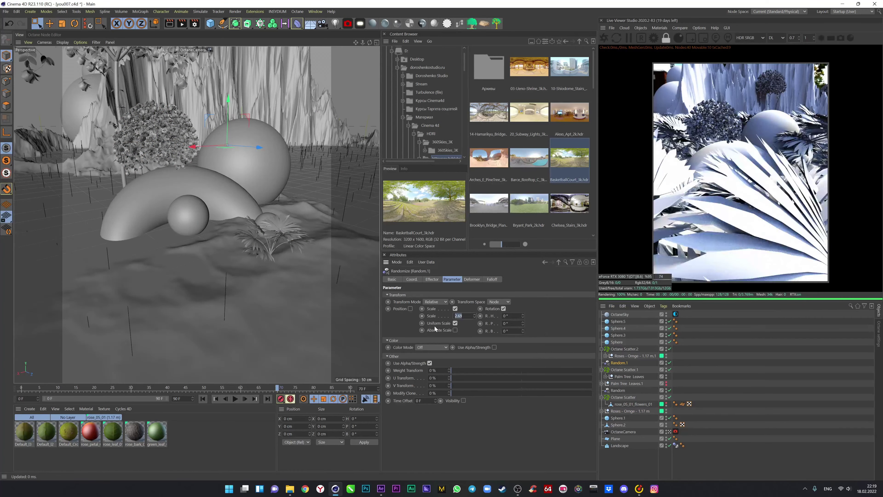
{"action": "key", "text": "ctrl+z"}
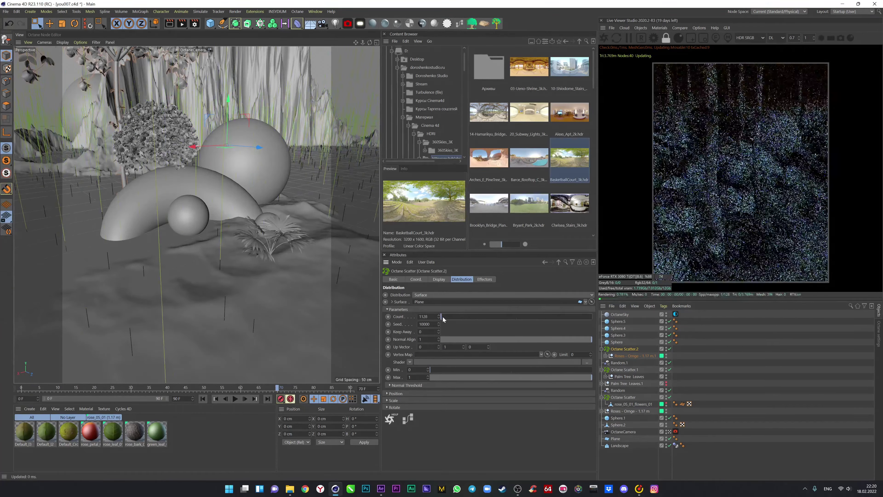
{"action": "key", "text": "e"}
{"action": "left_click_drag", "start_coordinate": [162, 156], "coordinate": [211, 157]}
{"action": "key", "text": "ctrl+z"}
{"action": "key", "text": "t"}
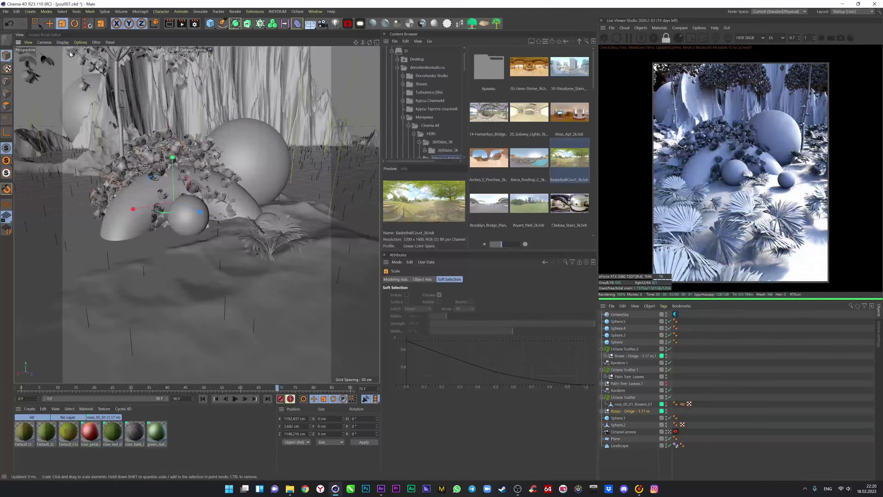
{"action": "key", "text": "ctrl+z"}
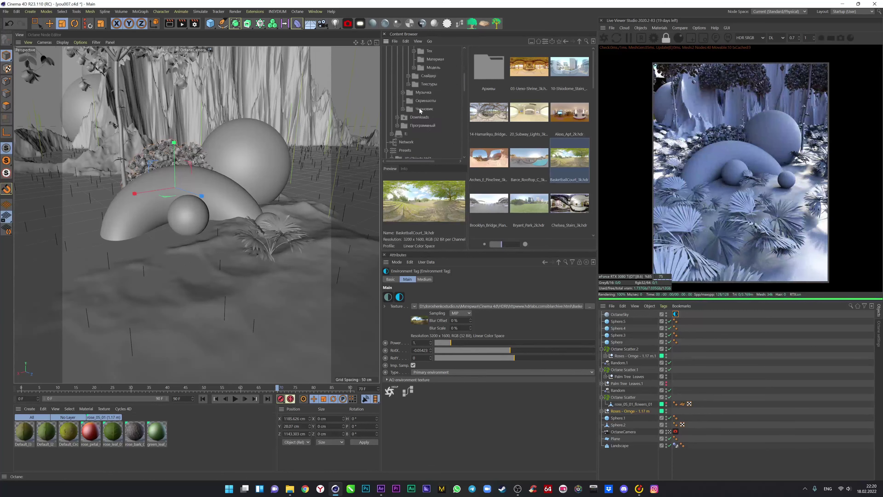
- Apply Ardesia stone to the landscape, green Motion 11 to the palm, and Aluminium to the spheres
{"action": "left_click", "coordinate": [430, 84]}
{"action": "left_click", "coordinate": [417, 134]}
{"action": "left_click_drag", "start_coordinate": [569, 67], "coordinate": [141, 239]}
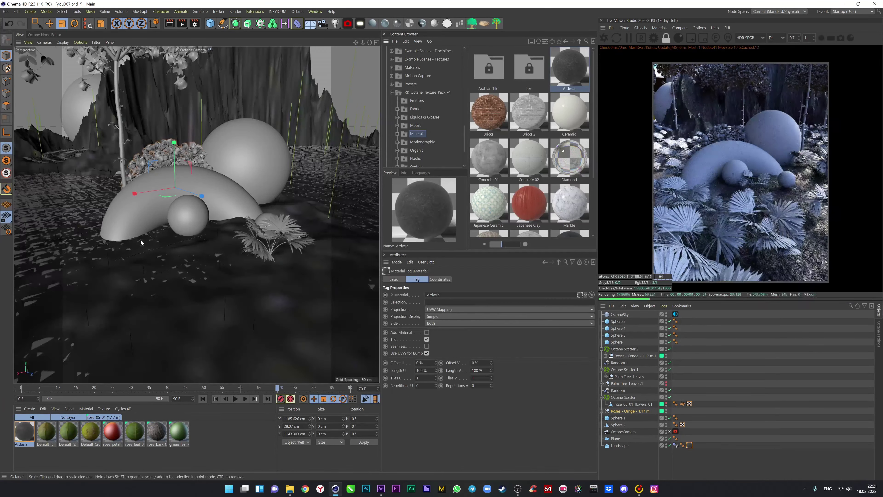
{"action": "left_click", "coordinate": [422, 142]}
{"action": "left_click_drag", "start_coordinate": [488, 211], "coordinate": [273, 239]}
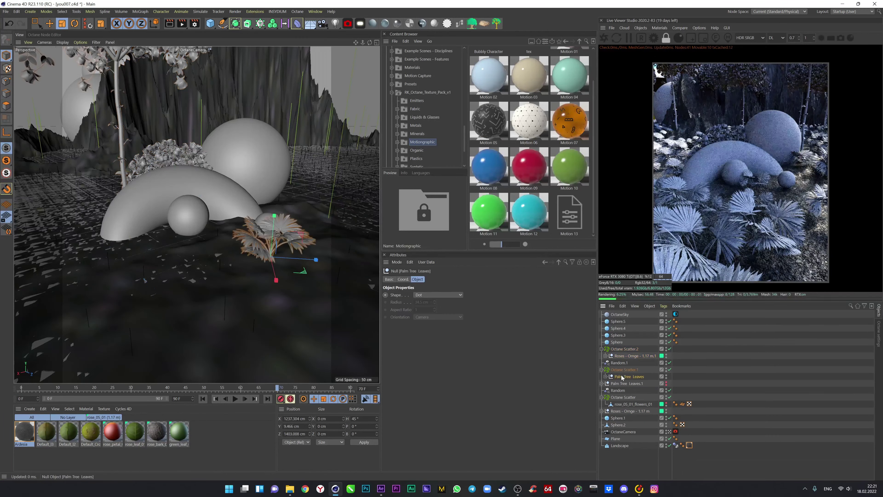
{"action": "left_click", "coordinate": [415, 125]}
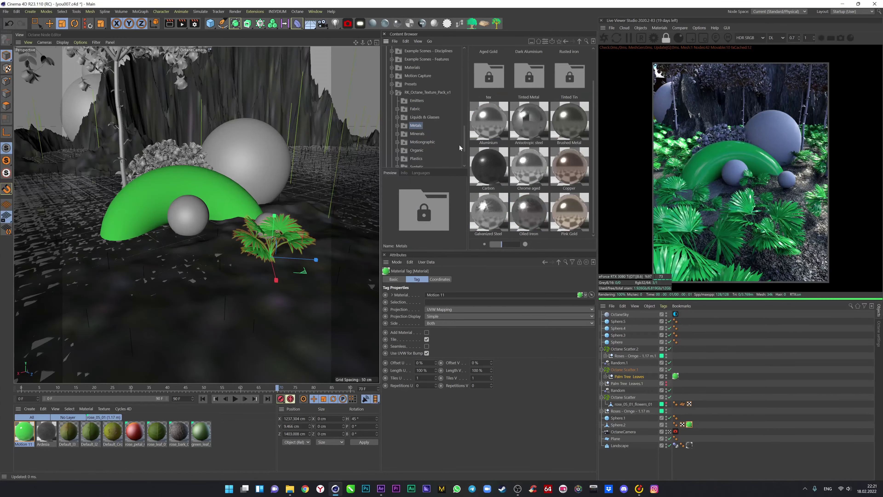
{"action": "left_click_drag", "start_coordinate": [488, 120], "coordinate": [243, 156]}
- Move Sphere.1 forward and up-left, and give the rose stems Bark and the leaves Motion 11
{"action": "left_click", "coordinate": [617, 417]}
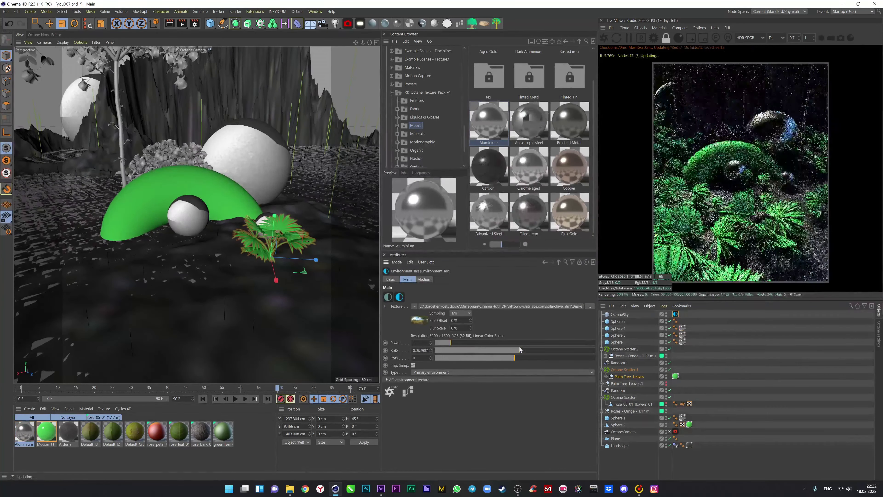
{"action": "left_click", "coordinate": [49, 24]}
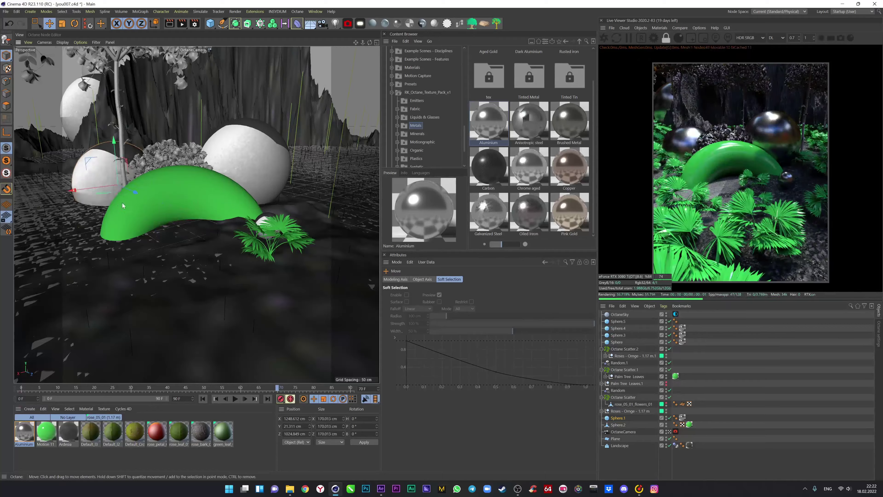
{"action": "left_click_drag", "start_coordinate": [122, 203], "coordinate": [46, 122]}
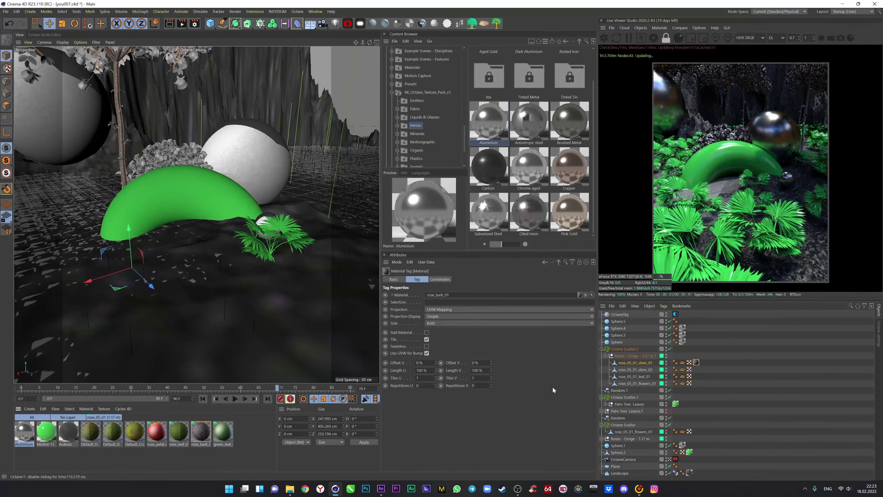
{"action": "left_click_drag", "start_coordinate": [24, 431], "coordinate": [635, 369]}
{"action": "left_click_drag", "start_coordinate": [68, 431], "coordinate": [634, 376]}
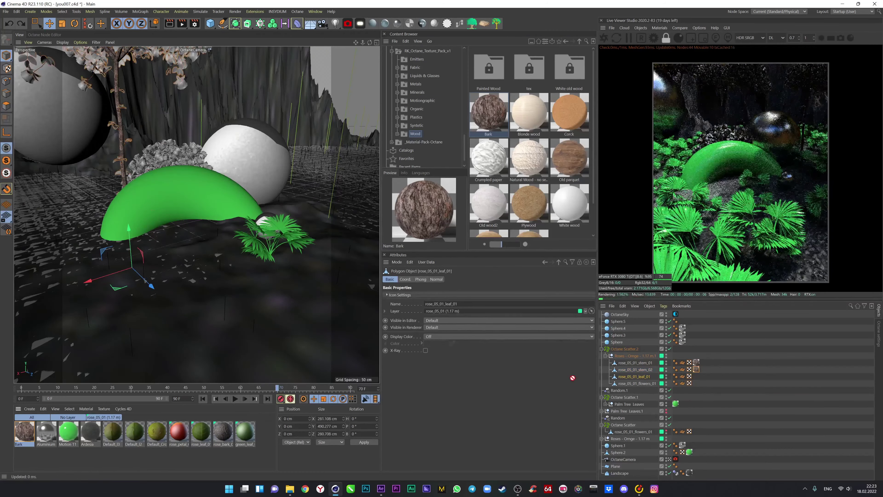
{"action": "left_click", "coordinate": [418, 109]}
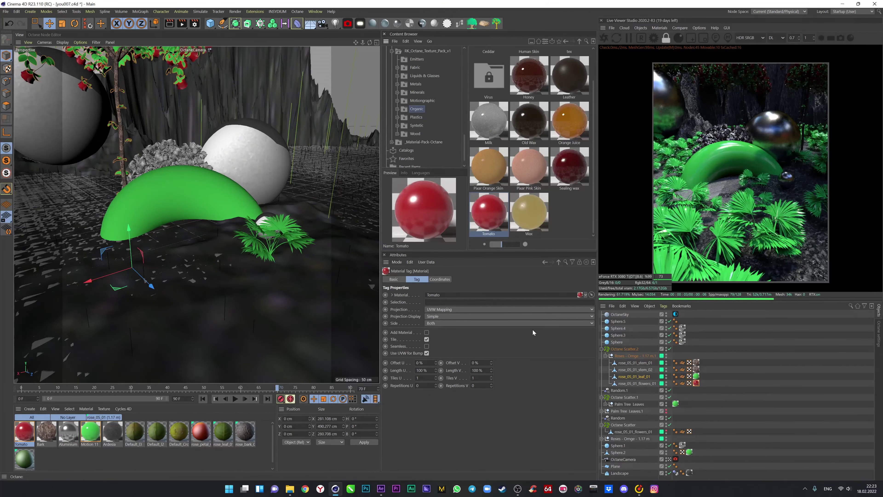
{"action": "key", "text": "ctrl+z"}
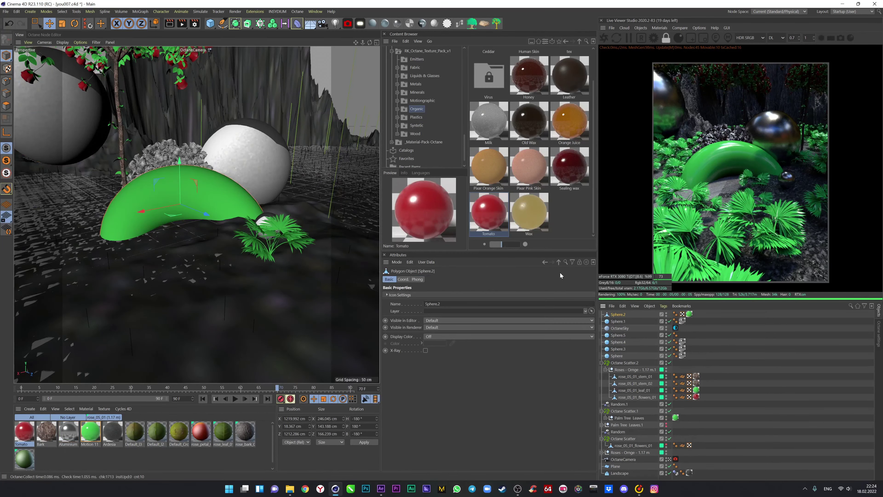
- Clone 62 small spheres over the green arch, adding a Plain effector with a Spherical Field
{"action": "left_click", "coordinate": [342, 49]}
{"action": "left_click", "coordinate": [260, 23]}
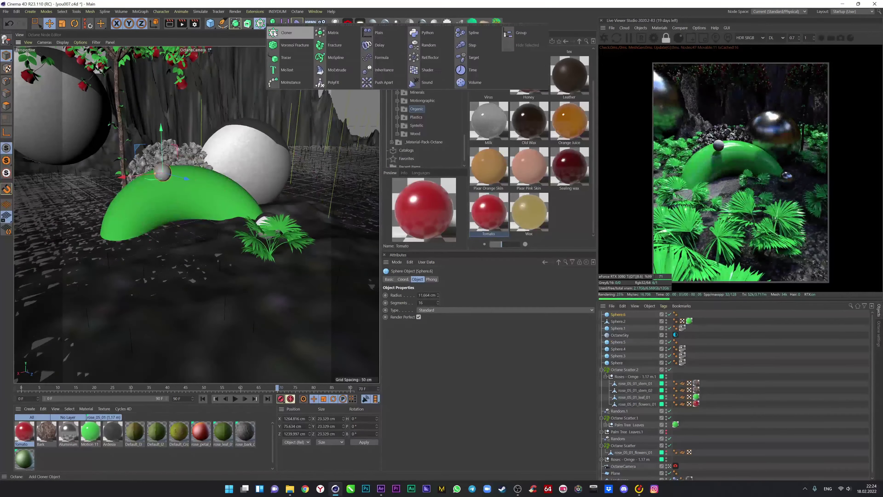
{"action": "left_click_drag", "start_coordinate": [459, 397], "coordinate": [534, 396]}
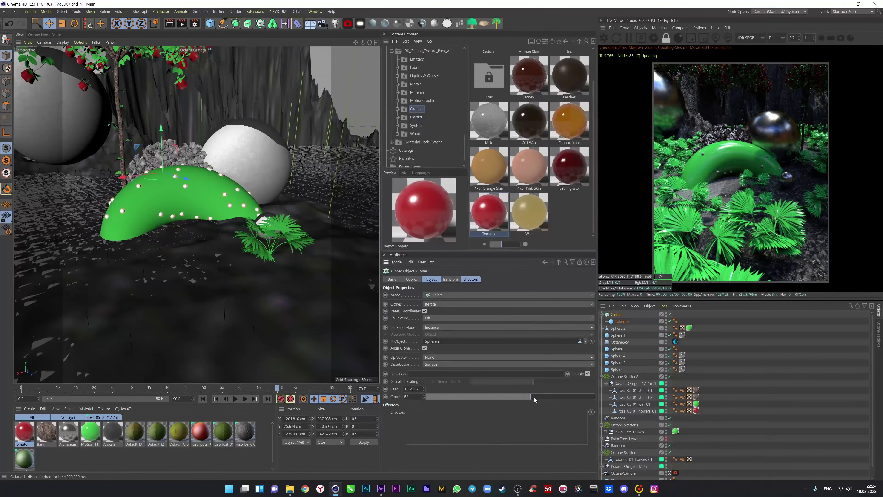
{"action": "left_click", "coordinate": [451, 279]}
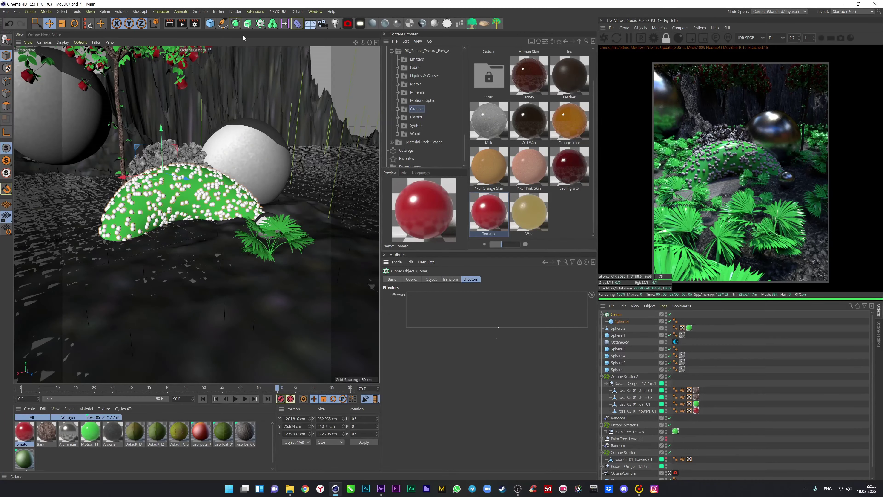
{"action": "left_click", "coordinate": [273, 23]}
{"action": "left_click", "coordinate": [492, 279]}
{"action": "left_click", "coordinate": [400, 346]}
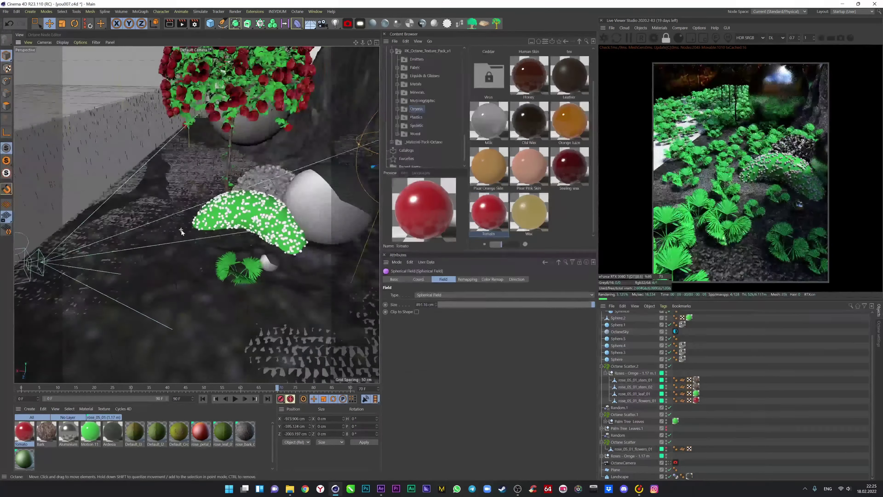
- Try the Plain effector with position offset and scale 10, then undo those tweaks
{"action": "left_click_drag", "start_coordinate": [181, 231], "coordinate": [144, 221], "text": "alt"}
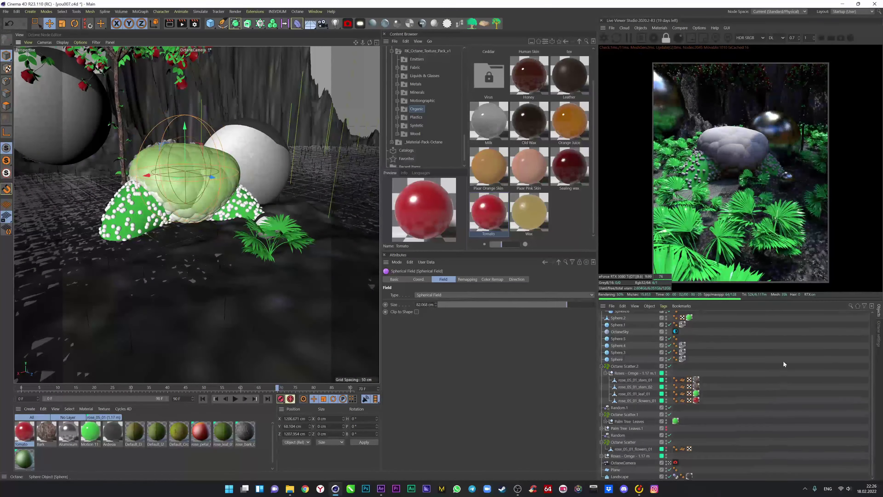
{"action": "left_click", "coordinate": [410, 309]}
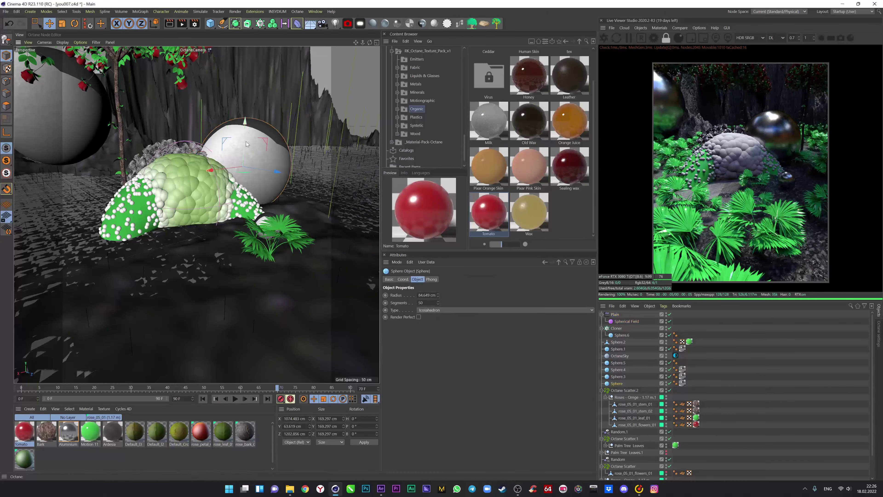
{"action": "left_click", "coordinate": [476, 316]}
{"action": "type", "text": "10"}
{"action": "key", "text": "Return"}
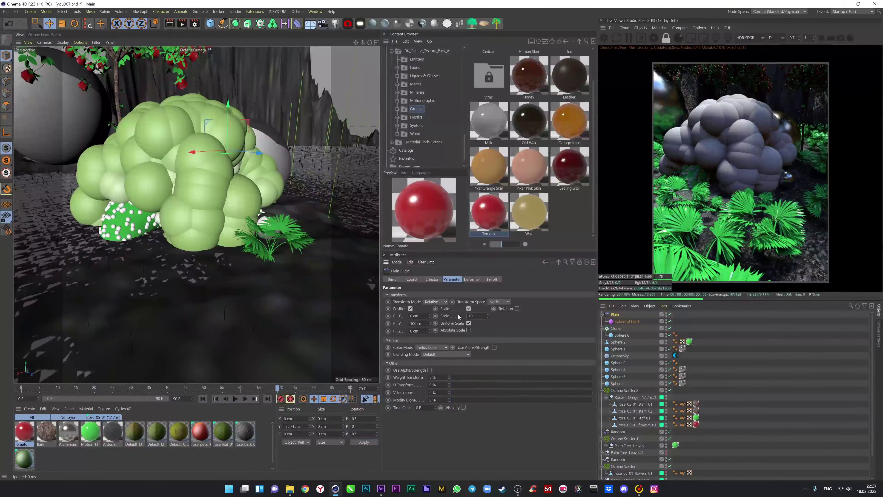
{"action": "mouse_move", "coordinate": [429, 330]}
{"action": "left_mouse_down"}
{"action": "mouse_move", "coordinate": [91, 438]}
{"action": "mouse_move", "coordinate": [192, 160]}
{"action": "left_mouse_up"}
{"action": "key", "text": "ctrl+z"}
{"action": "key", "text": "ctrl+z"}
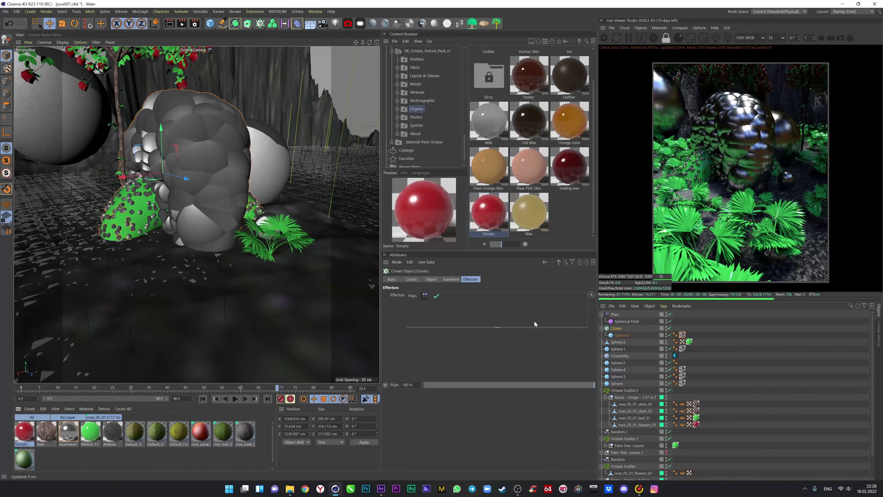
{"action": "left_click", "coordinate": [669, 314]}
{"action": "key", "text": "ctrl+z"}
- Raise the Spherical Field, turn off Plain's position offset, lower its scale to 3.87, and remove the Cloner
{"action": "mouse_move", "coordinate": [170, 187]}
{"action": "left_mouse_down"}
{"action": "mouse_move", "coordinate": [180, 119]}
{"action": "mouse_move", "coordinate": [186, 171]}
{"action": "left_mouse_up"}
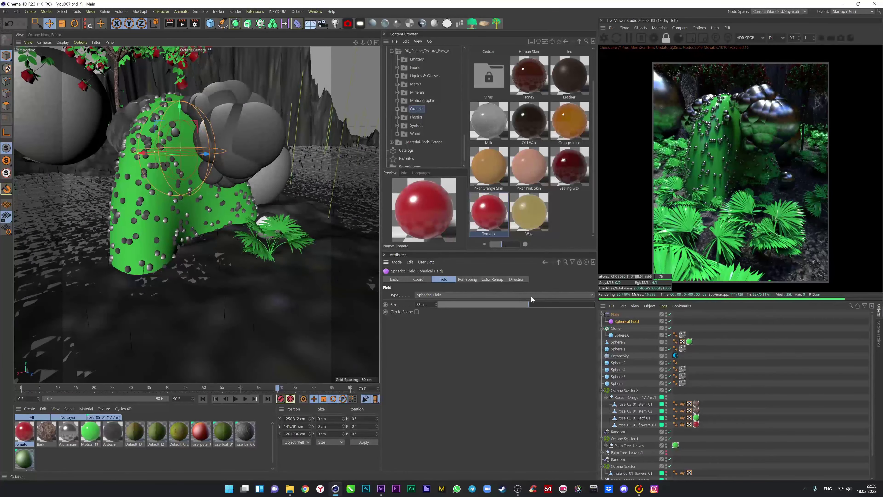
{"action": "left_click", "coordinate": [615, 314]}
{"action": "left_click", "coordinate": [410, 309]}
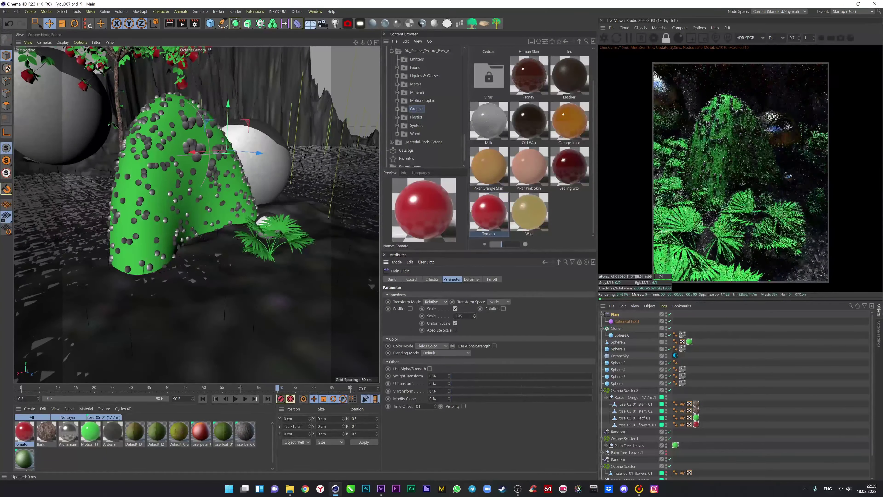
{"action": "left_click_drag", "start_coordinate": [474, 315], "coordinate": [428, 271]}
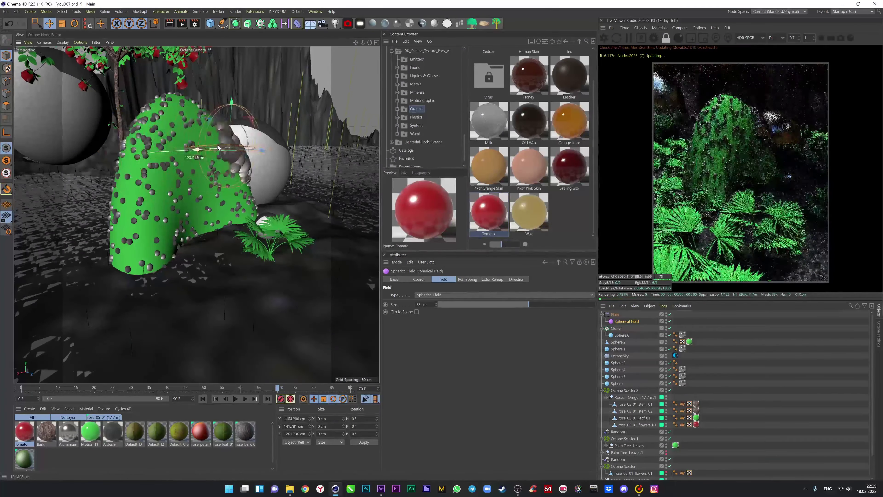
{"action": "left_click", "coordinate": [616, 328]}
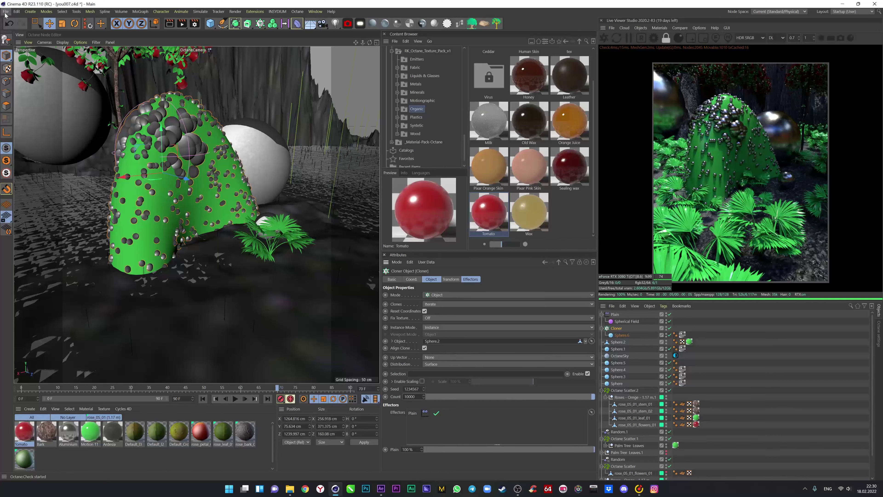
{"action": "left_click", "coordinate": [622, 335]}
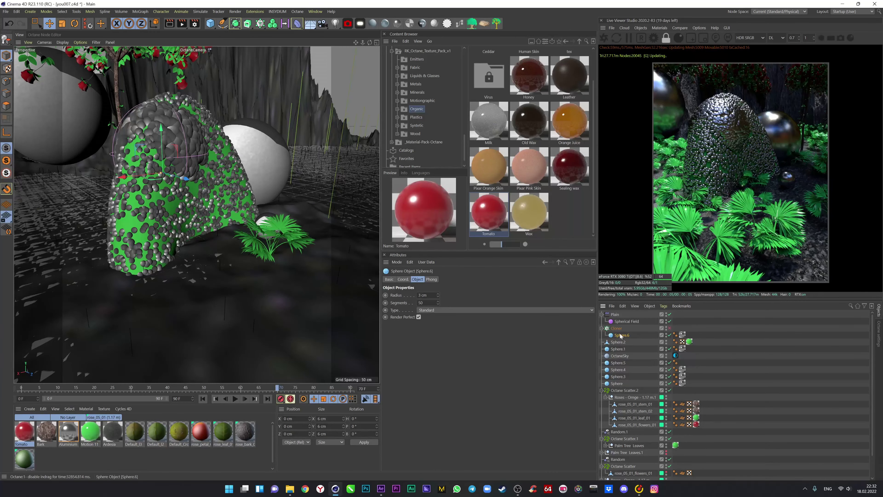
{"action": "key", "text": "ctrl+z"}
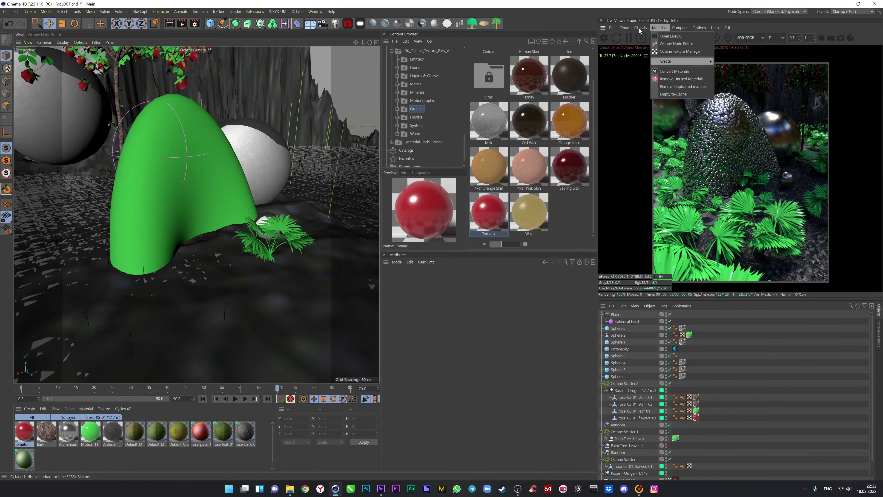
- Put Sphere.6 inside Octane Scatter.3 with a scatter count of 10000
{"action": "left_click", "coordinate": [617, 342]}
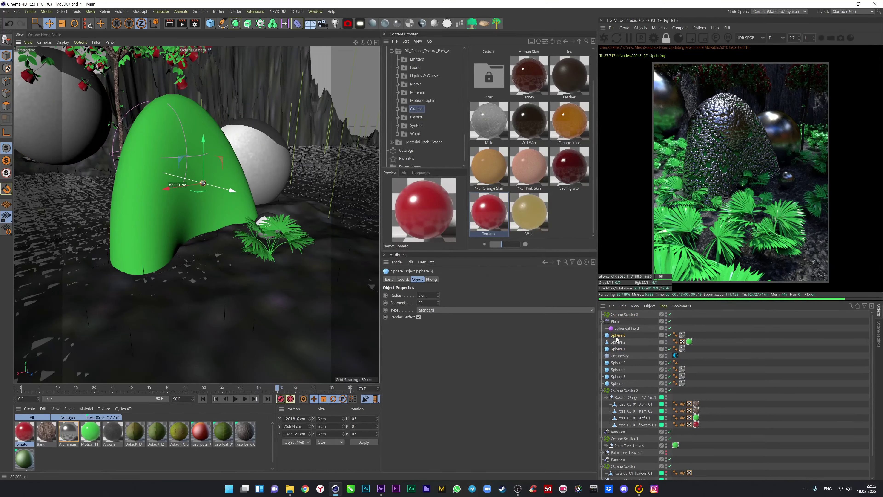
{"action": "left_click_drag", "start_coordinate": [623, 323], "coordinate": [624, 315]}
{"action": "left_click", "coordinate": [603, 42]}
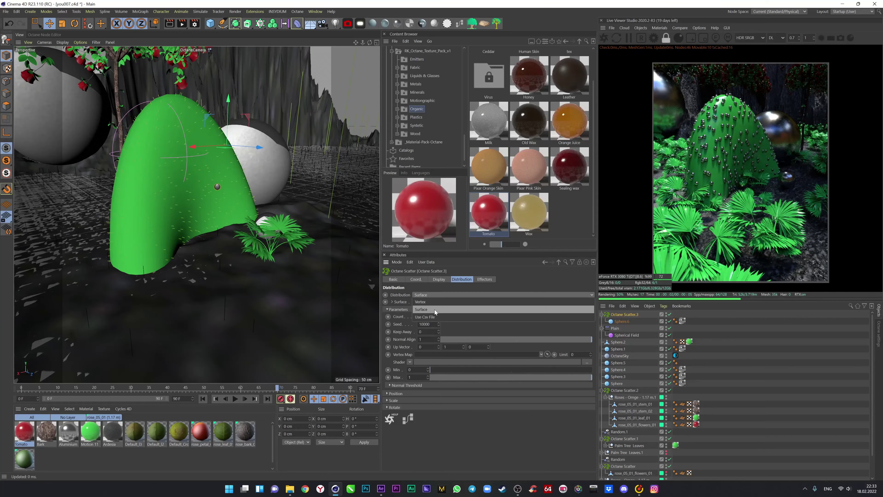
{"action": "type", "text": "000"}
{"action": "key", "text": "Return"}
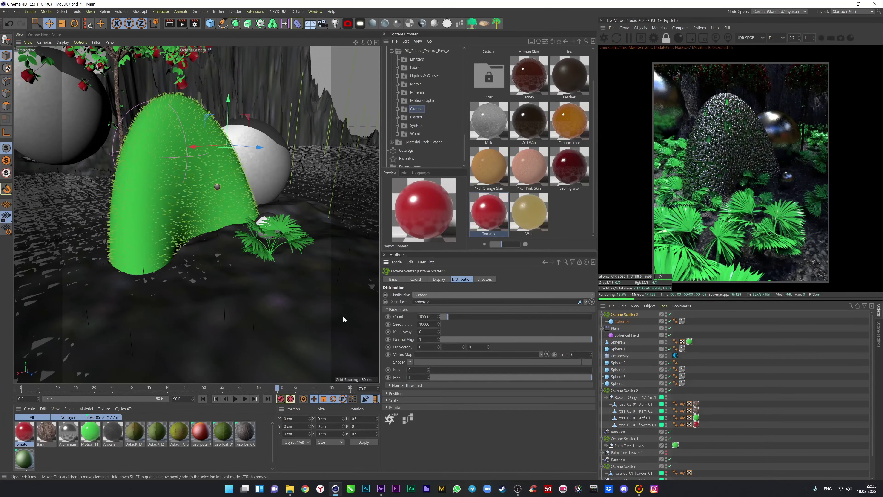
- Enlarge the Spherical Field to 100 cm and place it over the green shape
{"action": "left_click", "coordinate": [627, 335]}
{"action": "left_click_drag", "start_coordinate": [179, 155], "coordinate": [135, 206]}
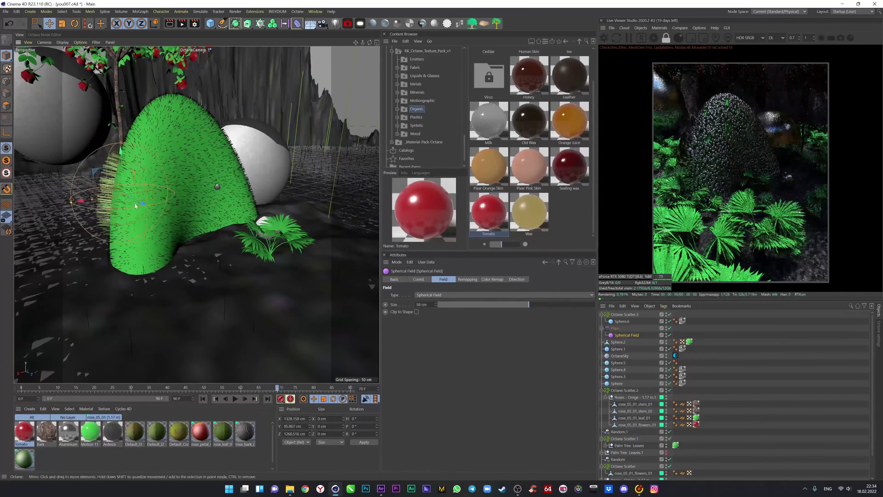
{"action": "left_click", "coordinate": [614, 328]}
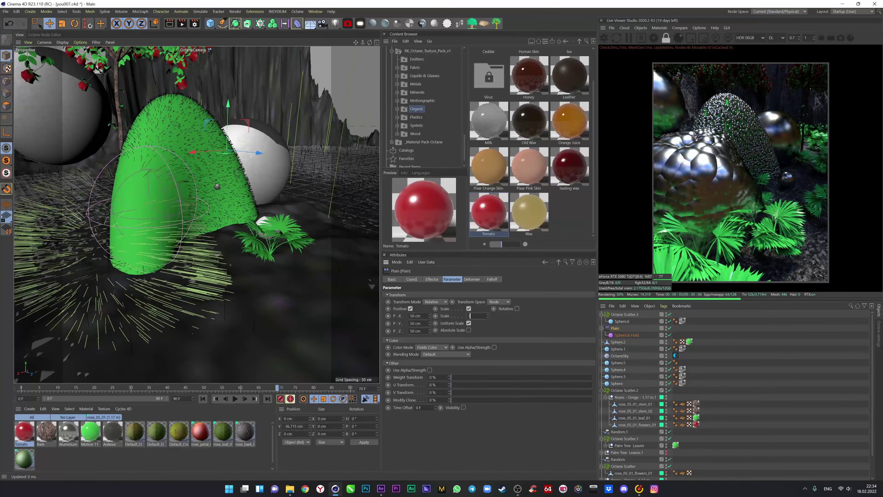
{"action": "left_click", "coordinate": [627, 335]}
{"action": "left_click_drag", "start_coordinate": [137, 186], "coordinate": [255, 139]}
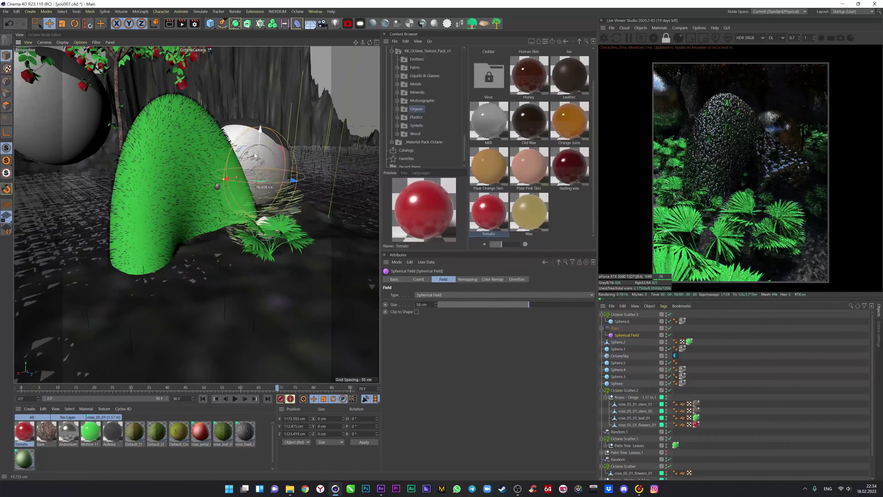
{"action": "left_click_drag", "start_coordinate": [528, 305], "coordinate": [594, 304]}
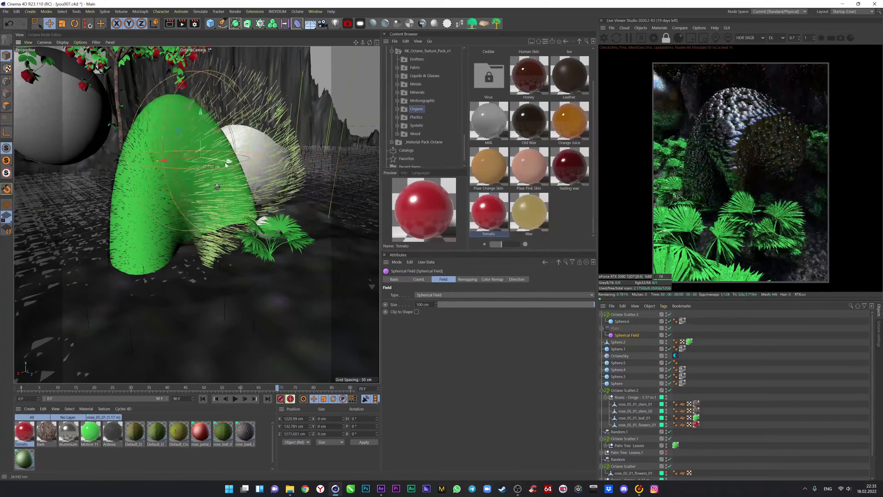
{"action": "mouse_move", "coordinate": [256, 158]}
{"action": "left_mouse_down"}
{"action": "mouse_move", "coordinate": [183, 134]}
{"action": "mouse_move", "coordinate": [223, 216]}
{"action": "left_mouse_up"}
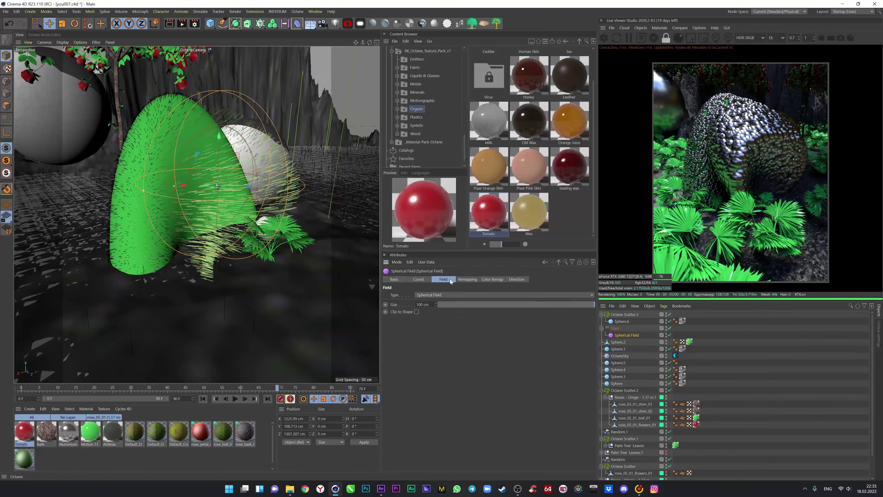
- Add a Random Field with Box noise to the Plain effector's falloff
{"action": "left_click", "coordinate": [493, 380]}
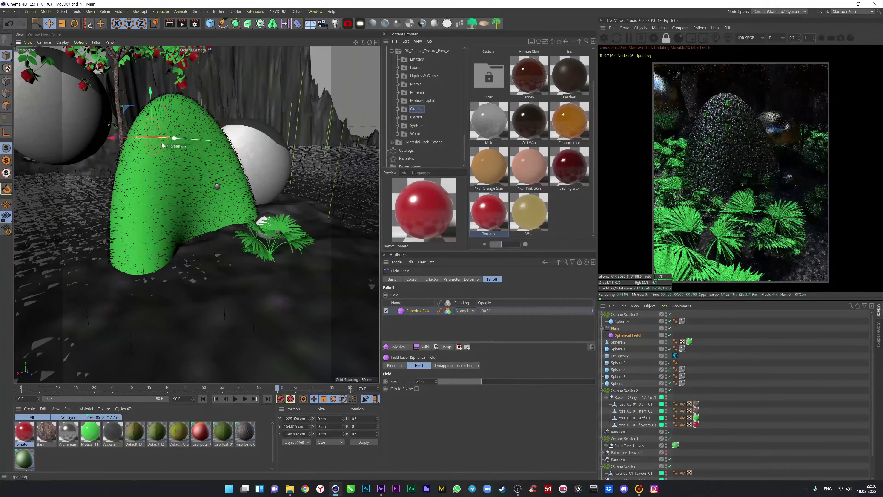
{"action": "left_click_drag", "start_coordinate": [127, 140], "coordinate": [139, 209]}
{"action": "left_click", "coordinate": [615, 328]}
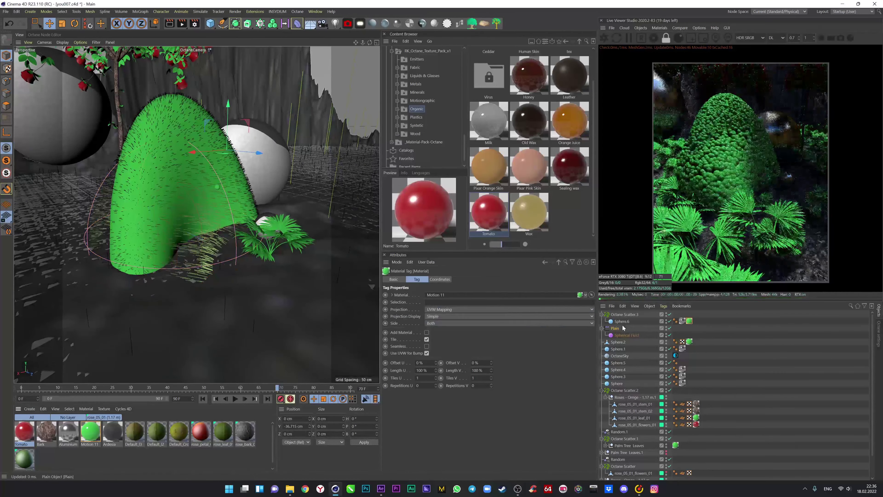
{"action": "left_click", "coordinate": [403, 347]}
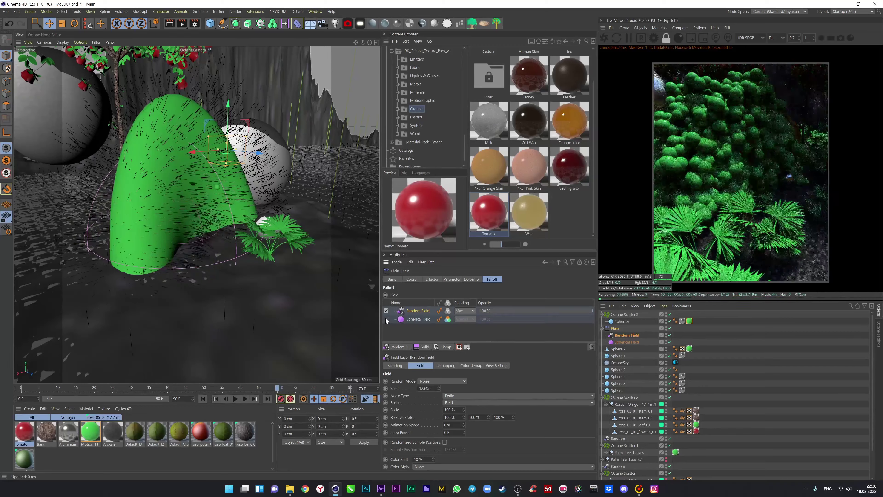
{"action": "left_click", "coordinate": [366, 300]}
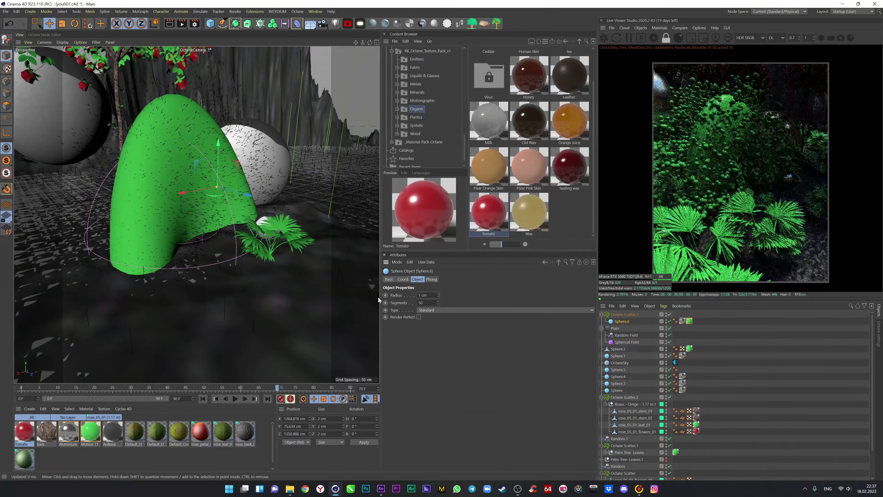
{"action": "left_click", "coordinate": [195, 204]}
{"action": "left_click", "coordinate": [448, 318]}
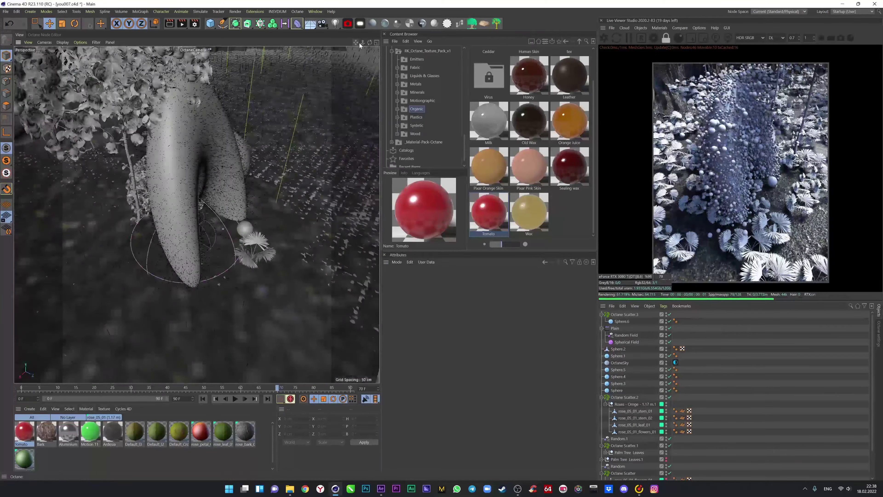
- Delete the unused Octane Scatter object
{"action": "left_click_drag", "start_coordinate": [360, 43], "coordinate": [355, 49]}
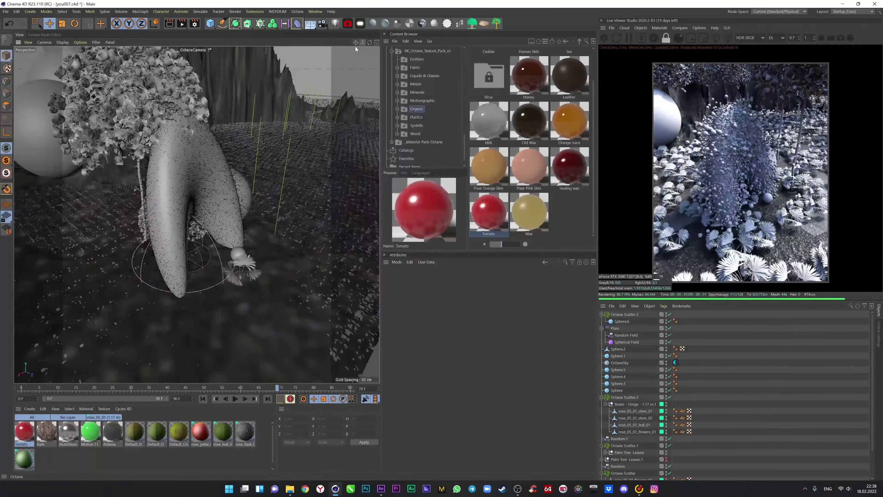
{"action": "left_click", "coordinate": [618, 399]}
{"action": "left_click", "coordinate": [632, 452]}
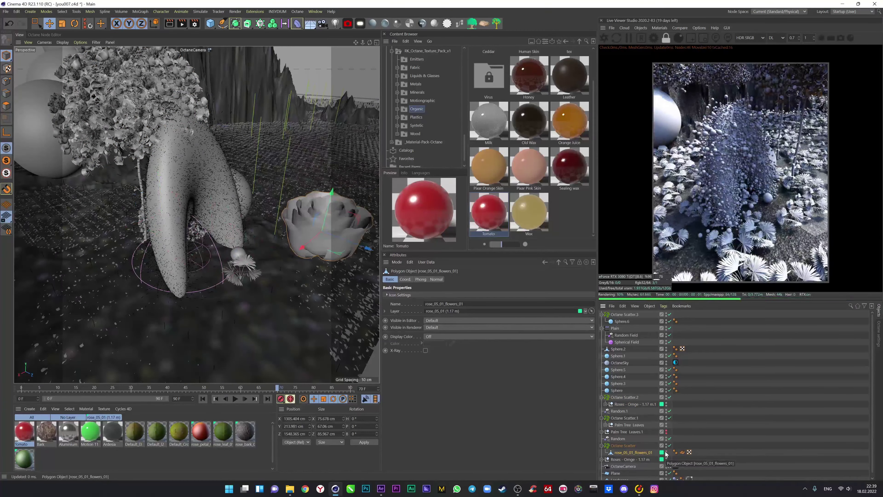
{"action": "left_click", "coordinate": [627, 451]}
{"action": "key", "text": "Delete"}
- Apply Motion 11 to the palm leaves, Aluminium to the tall shape, Ardesia to the ground, and delete the Plane
{"action": "left_click_drag", "start_coordinate": [89, 432], "coordinate": [624, 418]}
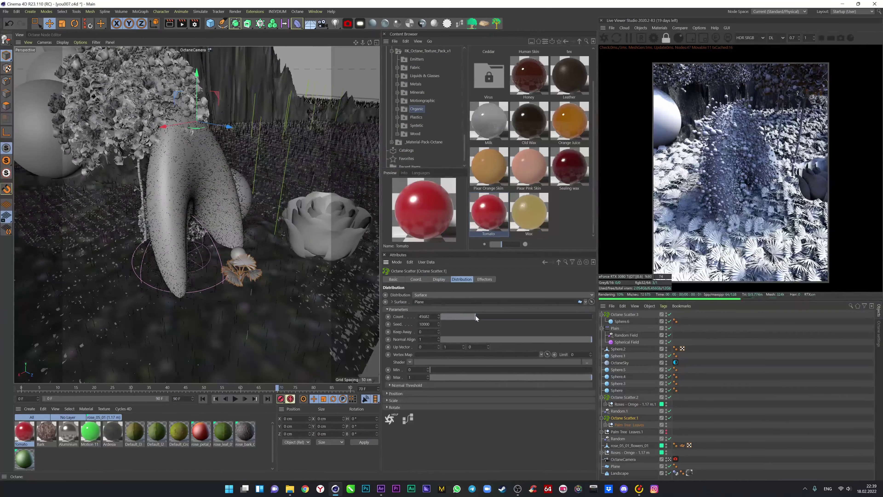
{"action": "left_click_drag", "start_coordinate": [183, 201], "coordinate": [203, 157]}
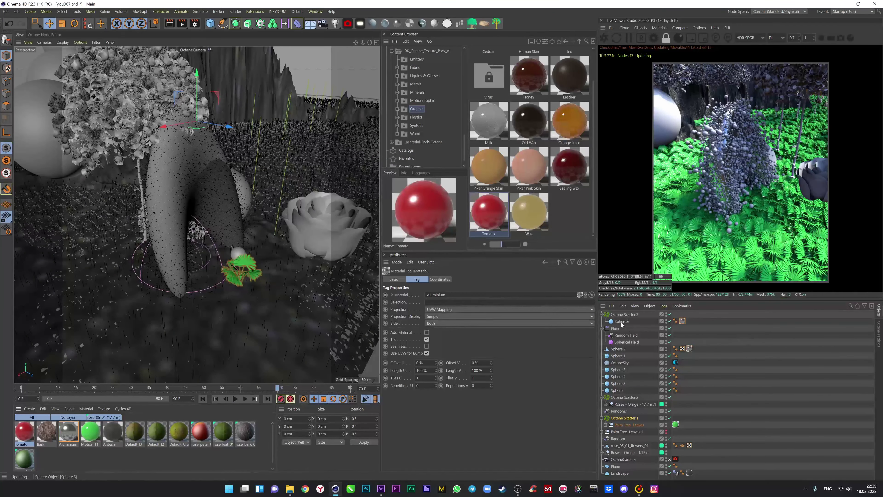
{"action": "left_click_drag", "start_coordinate": [109, 432], "coordinate": [197, 351]}
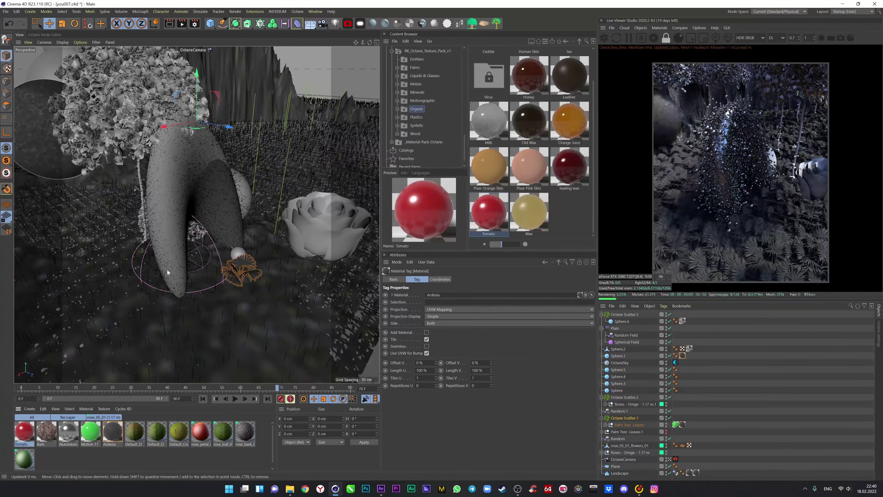
{"action": "mouse_move", "coordinate": [167, 271]}
{"action": "left_mouse_down", "text": "alt"}
{"action": "mouse_move", "coordinate": [196, 214]}
{"action": "mouse_move", "coordinate": [270, 172]}
{"action": "left_mouse_up", "text": "alt"}
{"action": "left_click", "coordinate": [197, 215]}
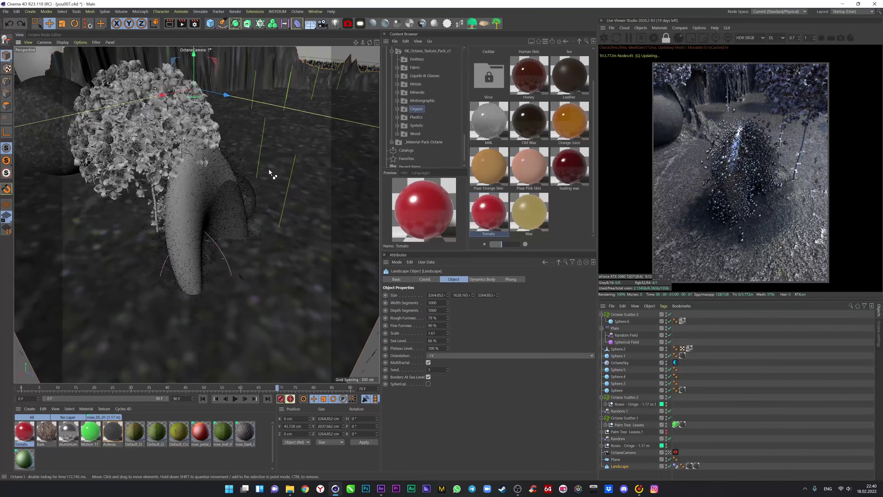
{"action": "left_click", "coordinate": [616, 459]}
{"action": "key", "text": "Delete"}
- Raise the Random Field above the shape, then undo back to the earlier scatter setup
{"action": "left_click", "coordinate": [604, 40]}
{"action": "left_click", "coordinate": [325, 93]}
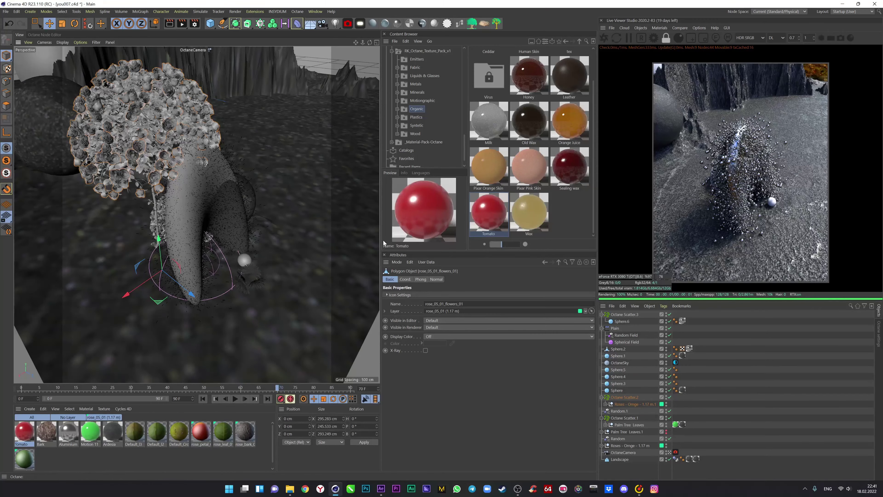
{"action": "left_click_drag", "start_coordinate": [191, 267], "coordinate": [189, 142]}
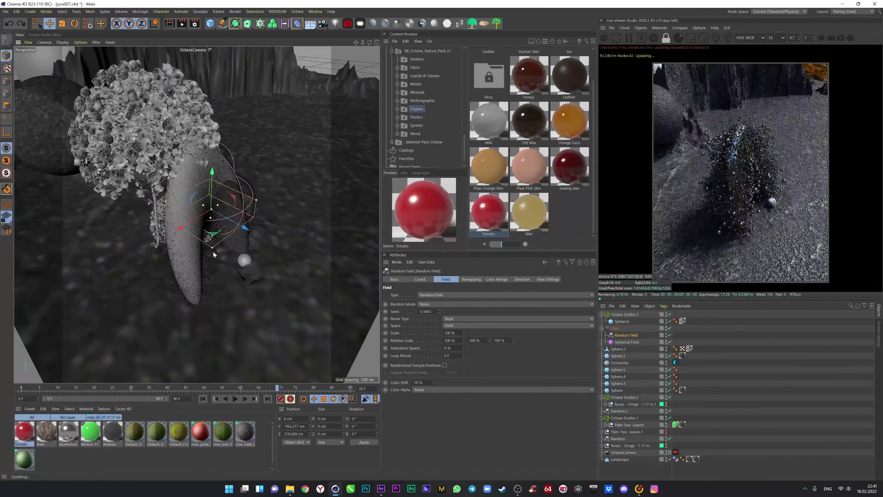
{"action": "left_click", "coordinate": [627, 342]}
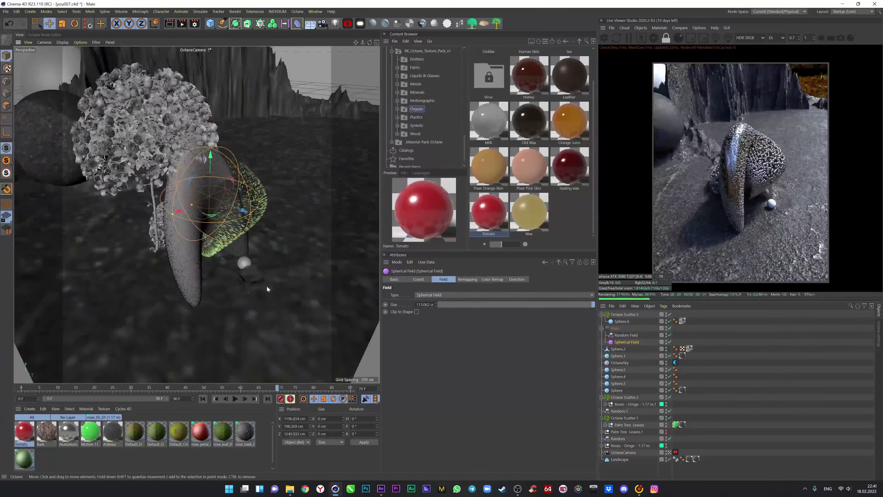
{"action": "key", "text": "ctrl+z"}
{"action": "key", "text": "ctrl+z"}
{"action": "key", "text": "ctrl+z"}
{"action": "key", "text": "ctrl+z"}
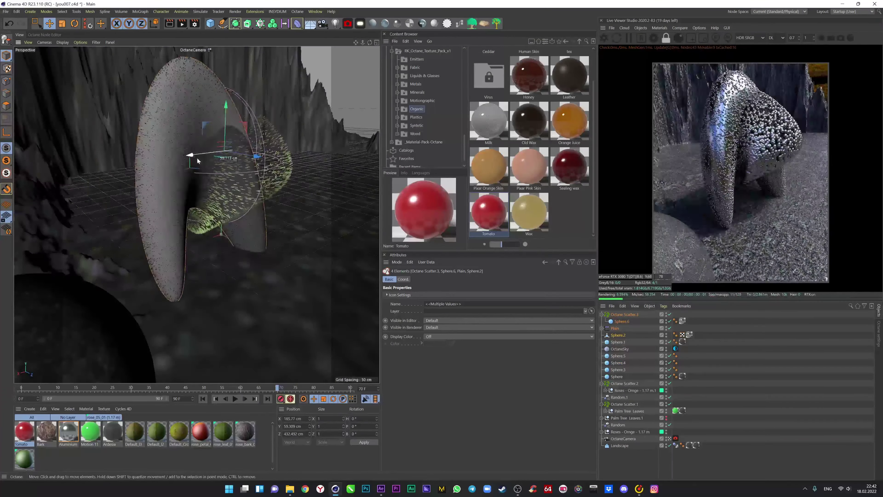
{"action": "key", "text": "ctrl+z"}
{"action": "key", "text": "ctrl+z"}
{"action": "key", "text": "ctrl+z"}
{"action": "key", "text": "ctrl+z"}
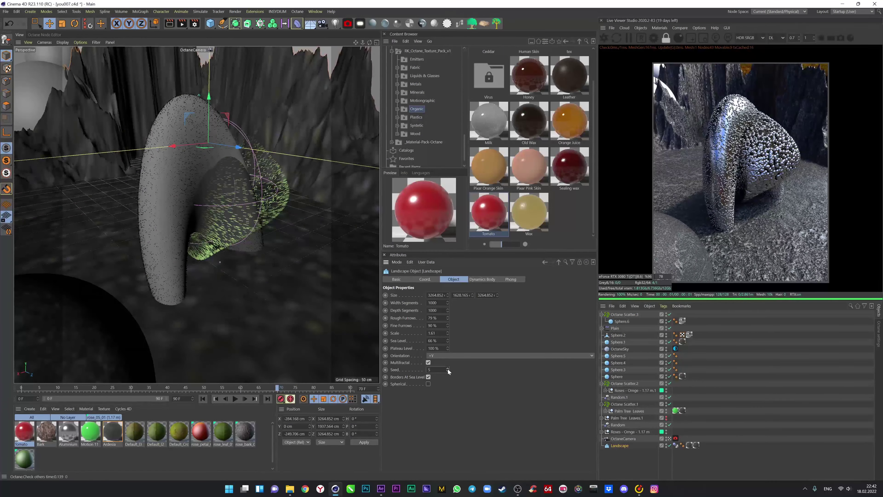
{"action": "key", "text": "ctrl+z"}
{"action": "key", "text": "ctrl+z"}
{"action": "key", "text": "ctrl+z"}
{"action": "key", "text": "ctrl+z"}
{"action": "key", "text": "ctrl+z"}
{"action": "key", "text": "ctrl+z"}
{"action": "key", "text": "ctrl+z"}
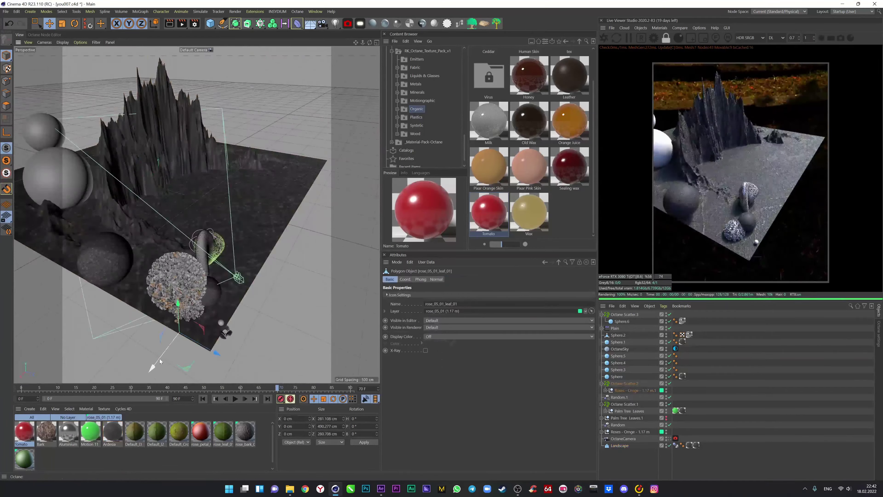
{"action": "key", "text": "ctrl+z"}
{"action": "key", "text": "ctrl+z"}
{"action": "key", "text": "ctrl+z"}
{"action": "key", "text": "ctrl+z"}
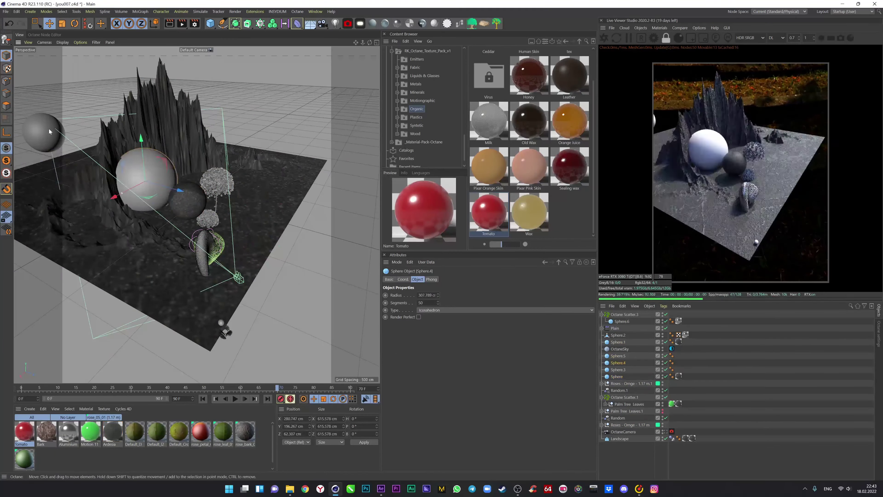
{"action": "key", "text": "ctrl+z"}
{"action": "key", "text": "ctrl+z"}
{"action": "key", "text": "ctrl+z"}
{"action": "key", "text": "ctrl+z"}
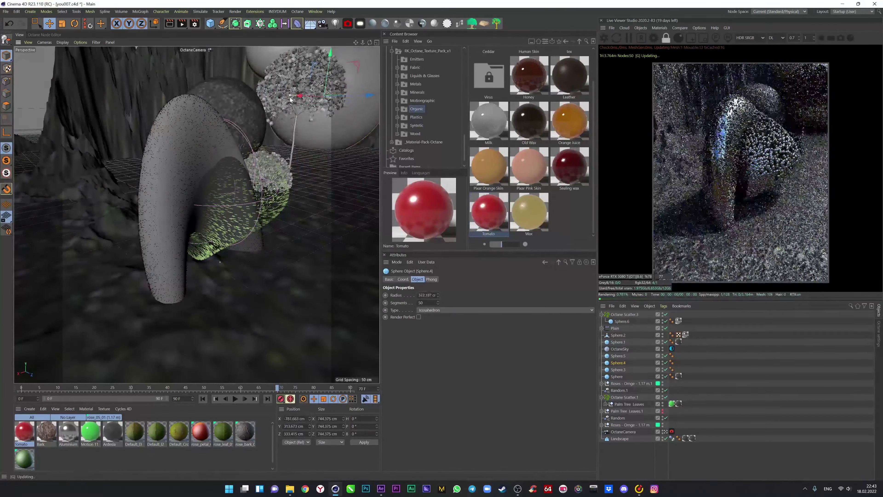
{"action": "key", "text": "ctrl+z"}
{"action": "key", "text": "ctrl+z"}
{"action": "key", "text": "ctrl+z"}
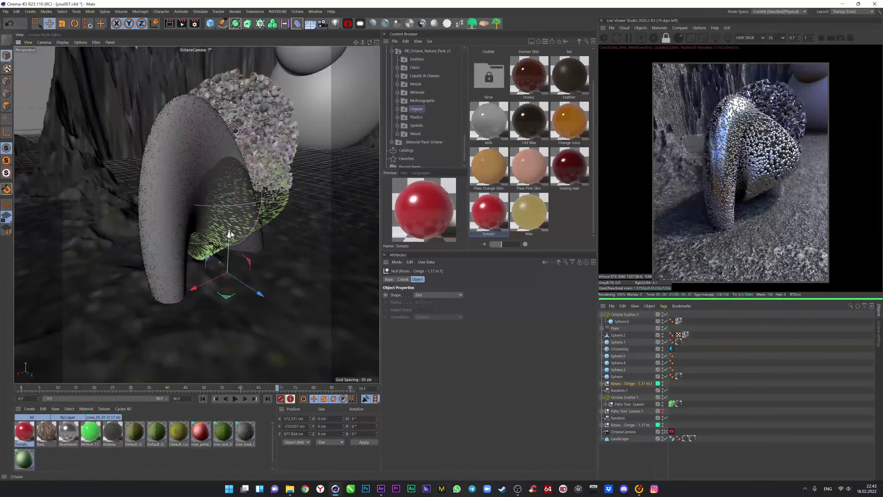
- Move Plain's Spherical Field down-left over the shape and delete the white background sphere
{"action": "left_click", "coordinate": [8, 23]}
{"action": "left_click", "coordinate": [423, 319]}
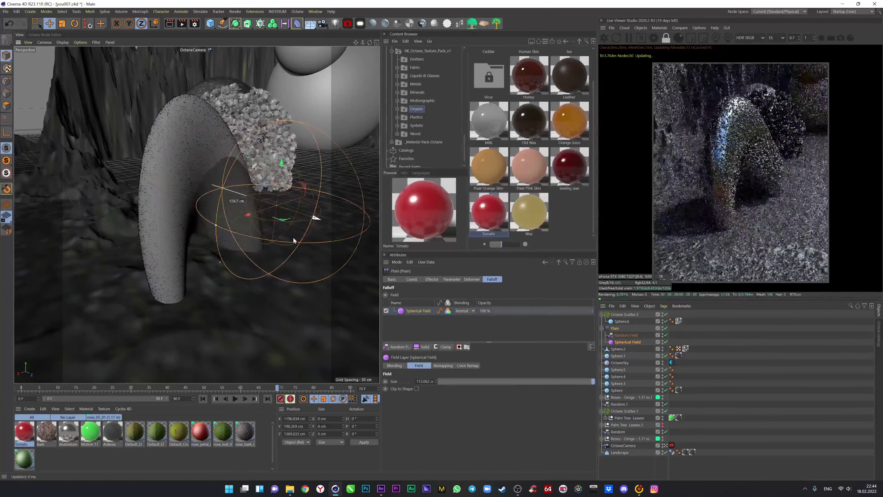
{"action": "left_click_drag", "start_coordinate": [223, 153], "coordinate": [178, 200]}
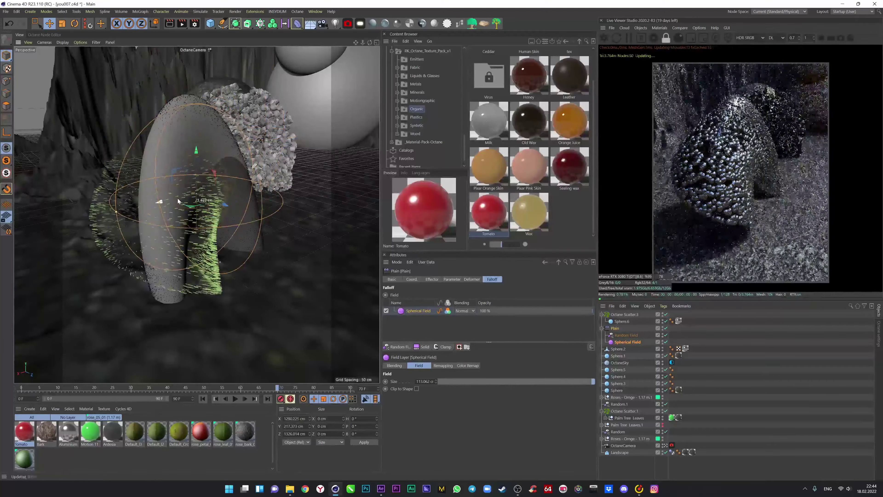
{"action": "left_click", "coordinate": [432, 279]}
{"action": "left_click", "coordinate": [499, 295]}
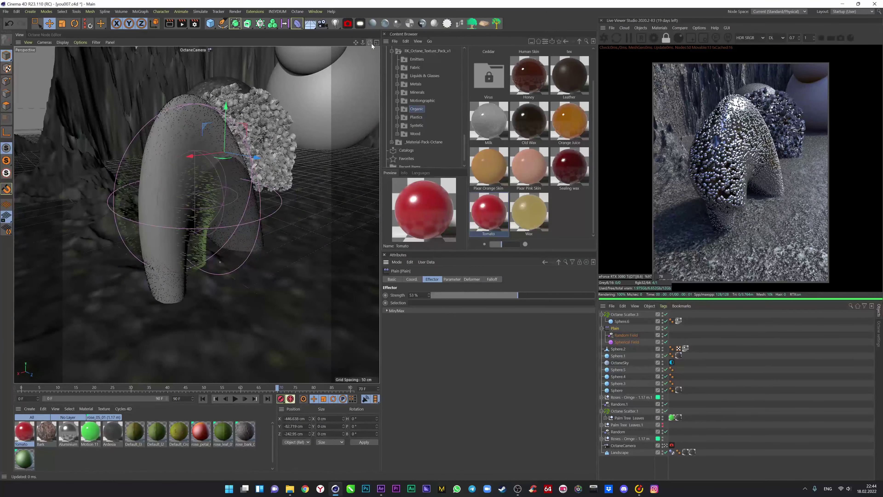
{"action": "left_click", "coordinate": [299, 114]}
{"action": "key", "text": "Delete"}
- Rotate the Landscape slightly and enable Plain's position offset with P.Y 1000 cm
{"action": "left_click", "coordinate": [179, 104]}
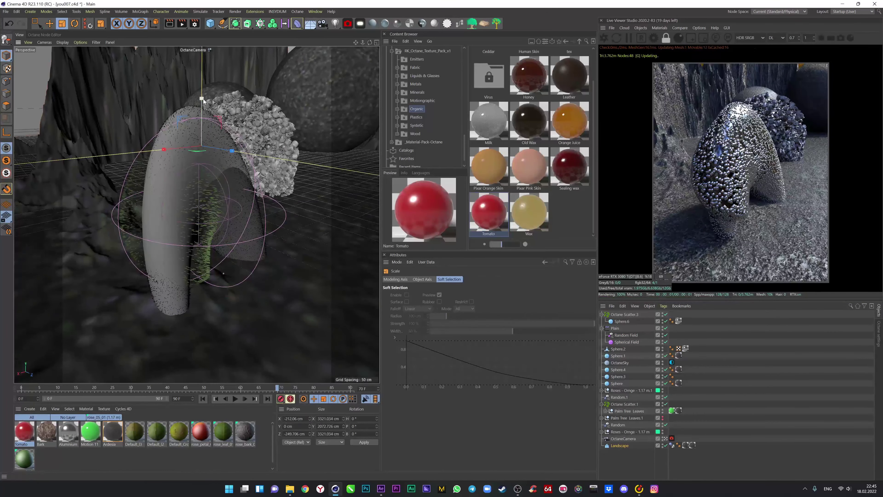
{"action": "left_click", "coordinate": [105, 25]}
{"action": "key", "text": "r"}
{"action": "left_click_drag", "start_coordinate": [205, 151], "coordinate": [199, 152]}
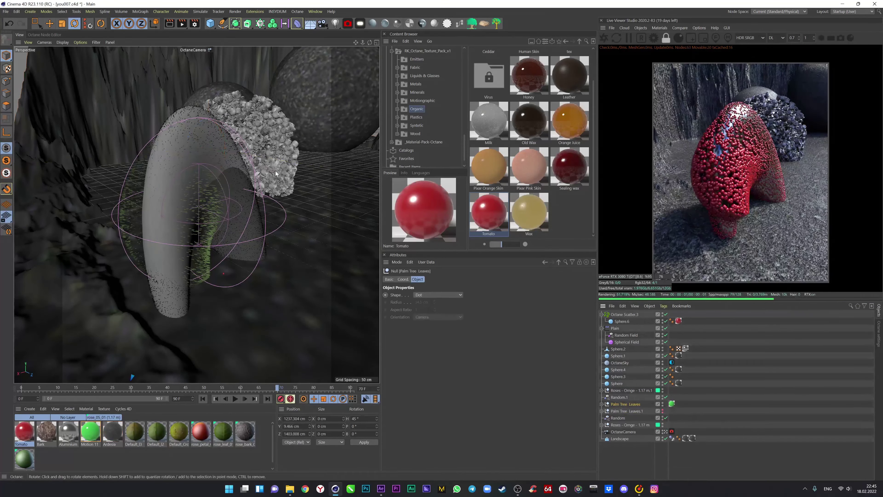
{"action": "left_click", "coordinate": [614, 328]}
{"action": "left_click", "coordinate": [410, 309]}
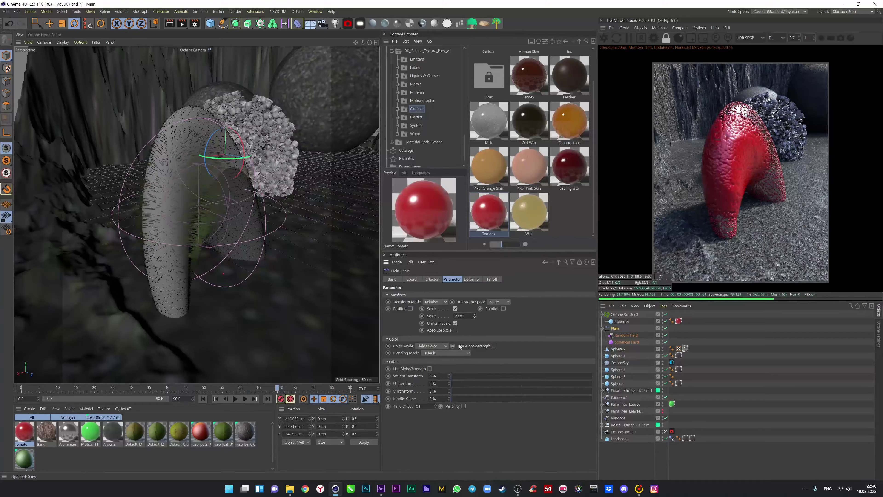
{"action": "left_click", "coordinate": [410, 309]}
{"action": "type", "text": "e"}
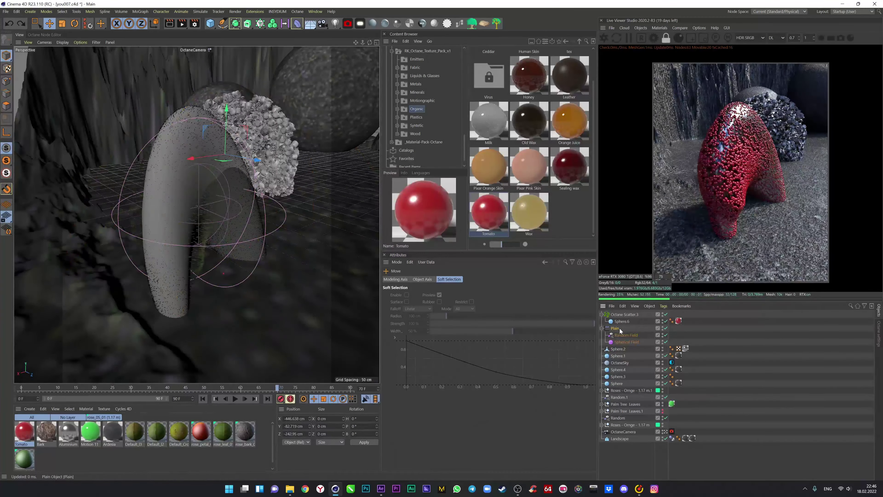
{"action": "type", "text": "1000"}
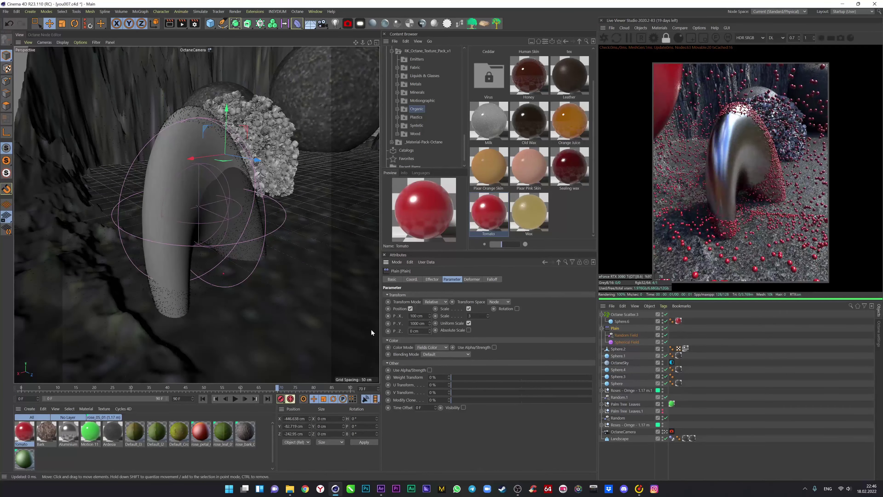
{"action": "left_click", "coordinate": [618, 349]}
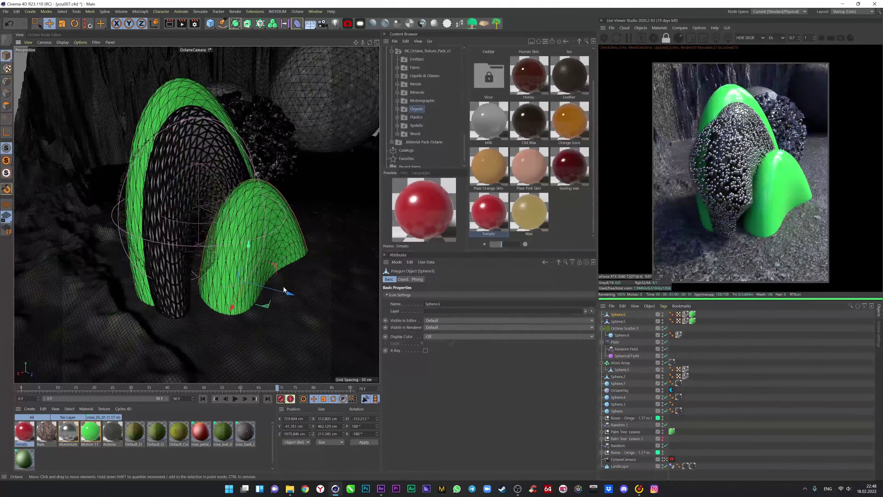
- Flatten Sphere.6 into a wide Ardesia-stone disc near the ground, then undo the Cloner added to it
{"action": "left_click_drag", "start_coordinate": [275, 298], "coordinate": [249, 295]}
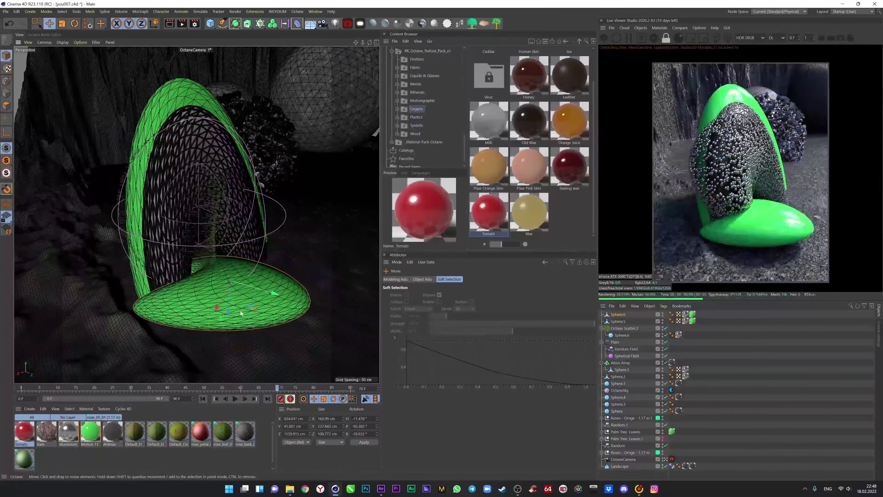
{"action": "left_click_drag", "start_coordinate": [249, 296], "coordinate": [223, 306]}
{"action": "left_click_drag", "start_coordinate": [112, 431], "coordinate": [223, 323]}
{"action": "left_click", "coordinate": [260, 23], "text": "alt"}
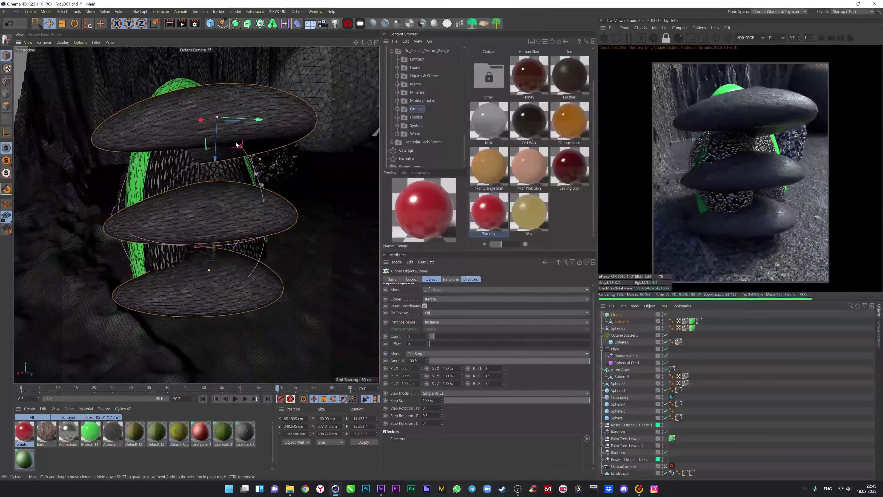
{"action": "key", "text": "ctrl+z"}
{"action": "key", "text": "ctrl+z"}
{"action": "key", "text": "ctrl+z"}
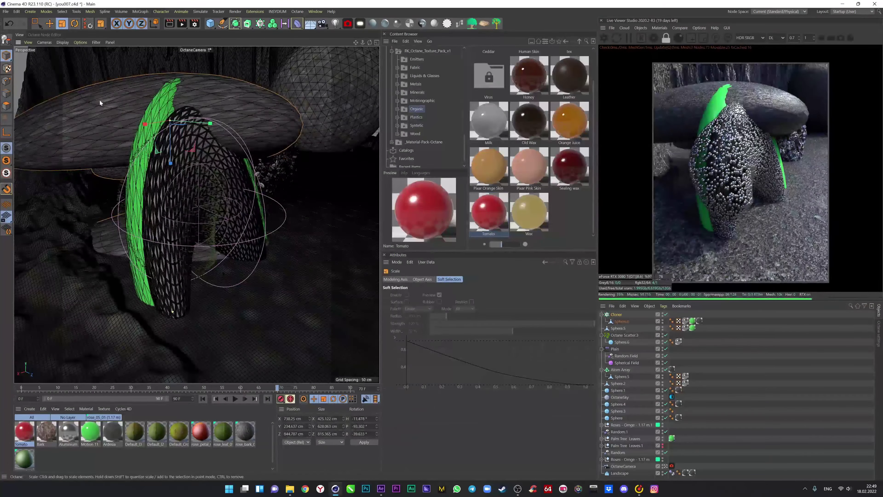
{"action": "key", "text": "ctrl+z"}
{"action": "key", "text": "ctrl+z"}
- Scale up the rose cluster and move it to the foot of the lattice dome
{"action": "mouse_move", "coordinate": [199, 103]}
{"action": "left_mouse_down", "text": "alt"}
{"action": "mouse_move", "coordinate": [172, 277]}
{"action": "mouse_move", "coordinate": [199, 223]}
{"action": "left_mouse_up", "text": "alt"}
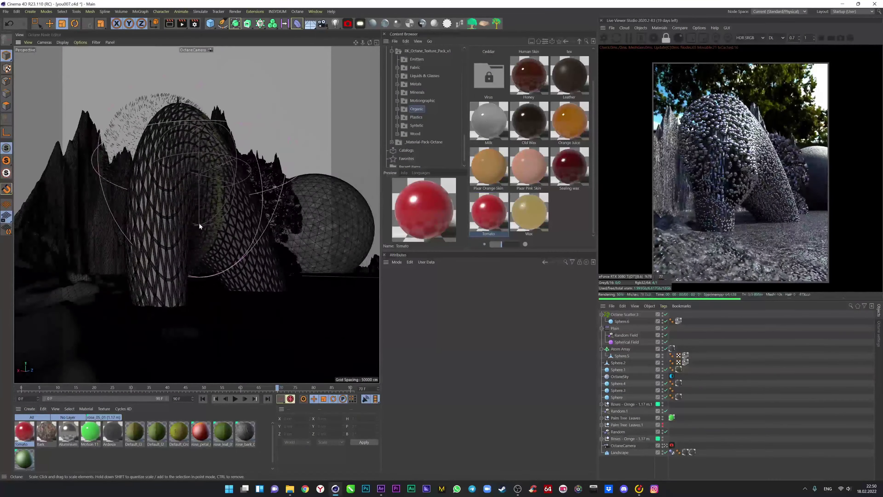
{"action": "left_click_drag", "start_coordinate": [355, 46], "coordinate": [270, 114]}
{"action": "left_click", "coordinate": [218, 145]}
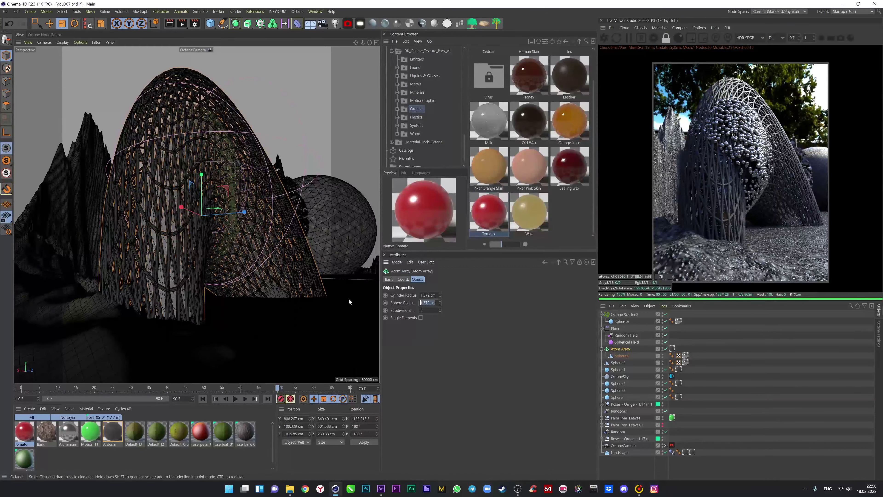
{"action": "key", "text": "e"}
{"action": "left_click_drag", "start_coordinate": [369, 42], "coordinate": [355, 60]}
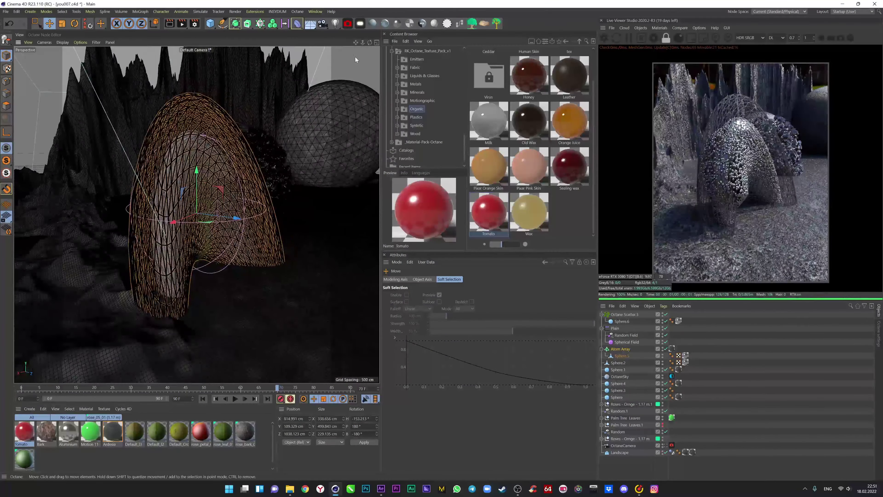
{"action": "left_click", "coordinate": [271, 153]}
{"action": "key", "text": "t"}
{"action": "mouse_move", "coordinate": [183, 296]}
{"action": "left_mouse_down"}
{"action": "mouse_move", "coordinate": [211, 228]}
{"action": "mouse_move", "coordinate": [288, 265]}
{"action": "mouse_move", "coordinate": [277, 195]}
{"action": "left_mouse_up"}
{"action": "key", "text": "e"}
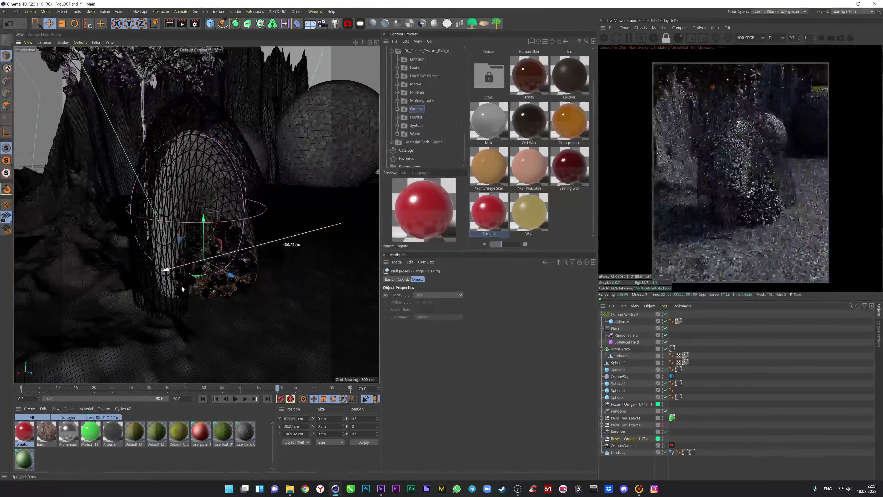
{"action": "left_click_drag", "start_coordinate": [182, 288], "coordinate": [251, 273]}
- Add a new sphere and place it left of the roses
{"action": "left_click", "coordinate": [210, 23]}
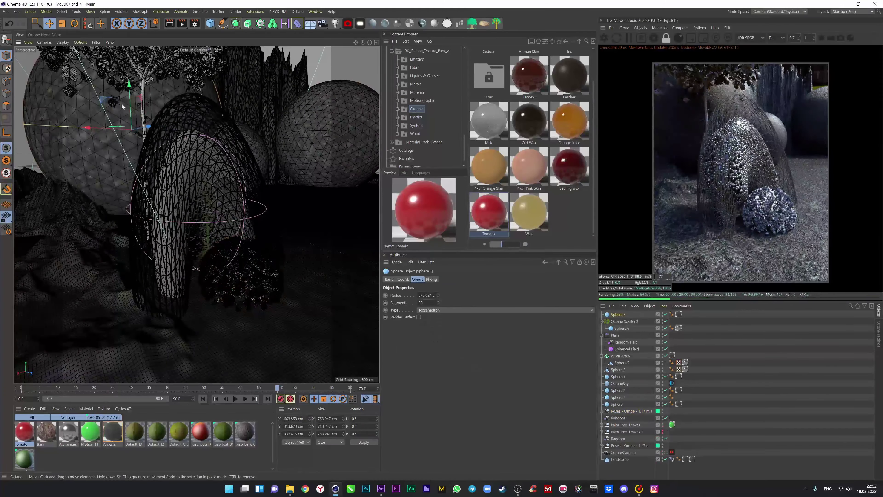
{"action": "left_click_drag", "start_coordinate": [226, 215], "coordinate": [186, 302]}
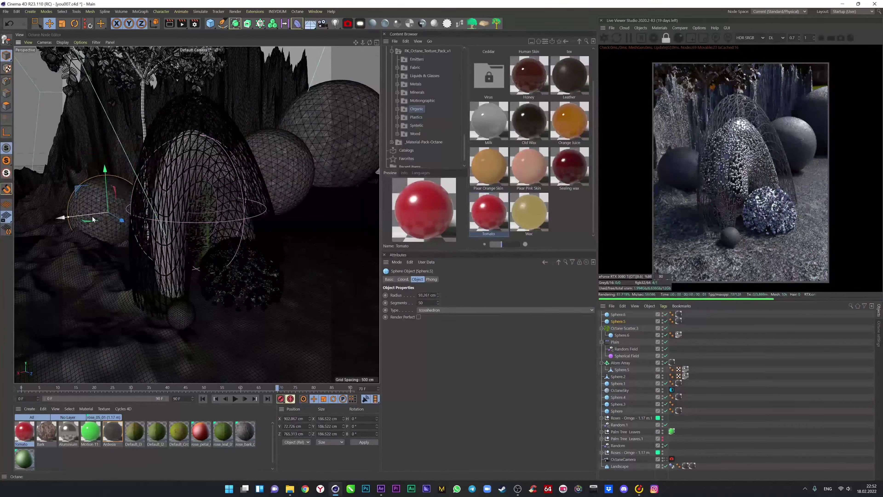
{"action": "left_click", "coordinate": [284, 169]}
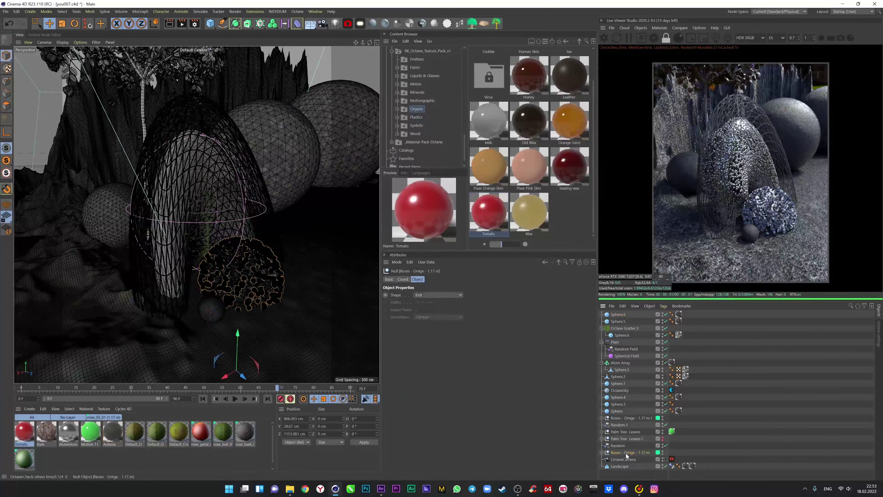
- Tilt the roses cluster about 40 degrees and move it up and right
{"action": "key", "text": "r"}
{"action": "left_click_drag", "start_coordinate": [258, 228], "coordinate": [273, 270]}
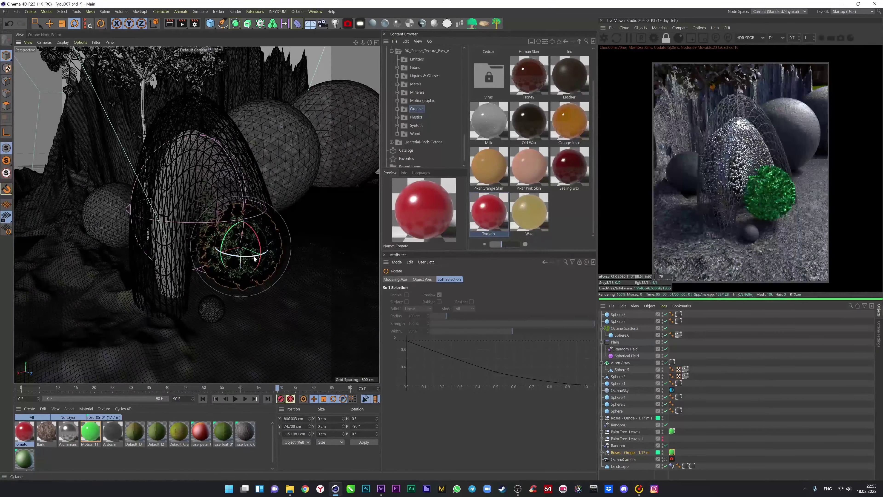
{"action": "left_click_drag", "start_coordinate": [132, 221], "coordinate": [222, 162]}
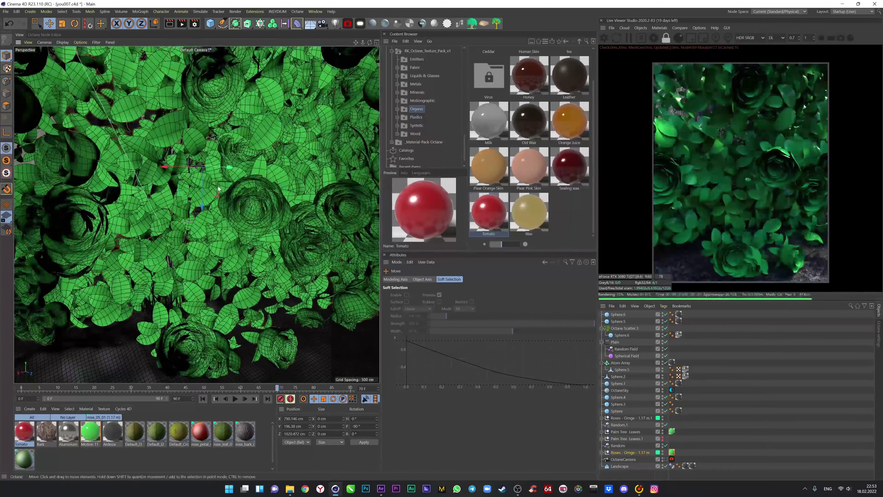
- Copy and paste the landscape, then shrink, reposition and rotate the Landscape.1 copy
{"action": "left_click", "coordinate": [105, 313]}
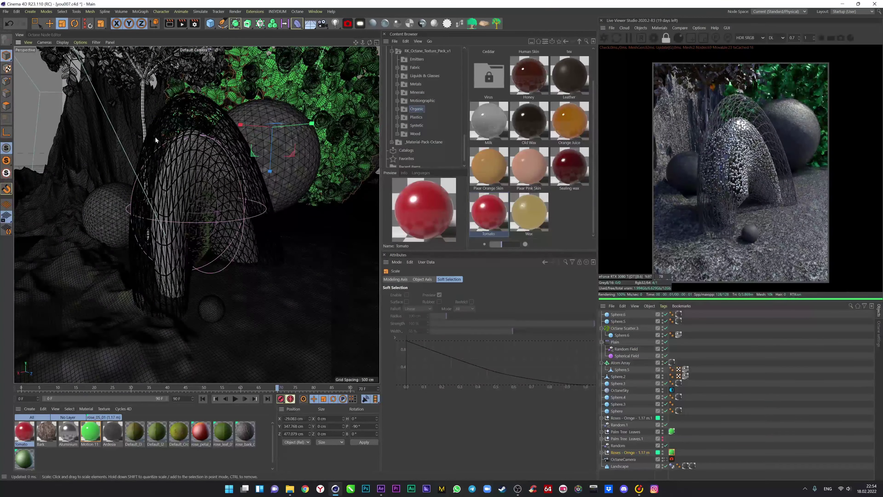
{"action": "key", "text": "t"}
{"action": "key", "text": "ctrl+c"}
{"action": "key", "text": "ctrl+v"}
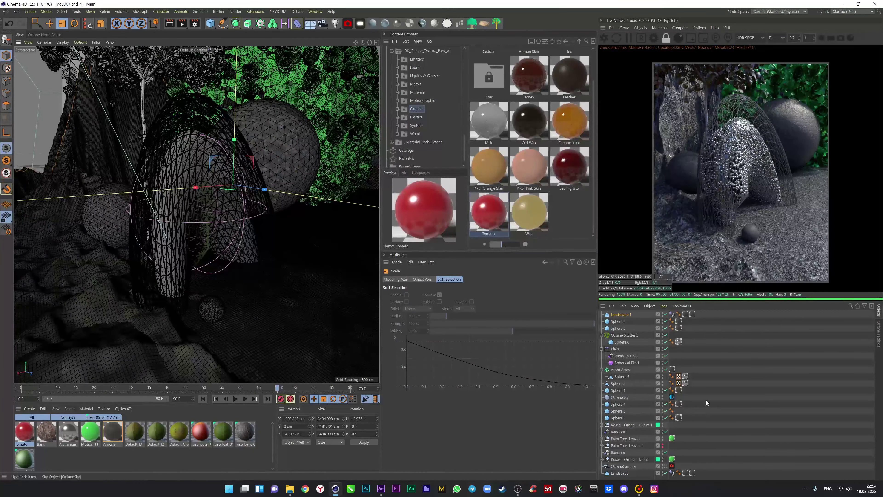
{"action": "left_click_drag", "start_coordinate": [196, 204], "coordinate": [190, 205]}
{"action": "key", "text": "e"}
{"action": "left_click_drag", "start_coordinate": [267, 188], "coordinate": [236, 197]}
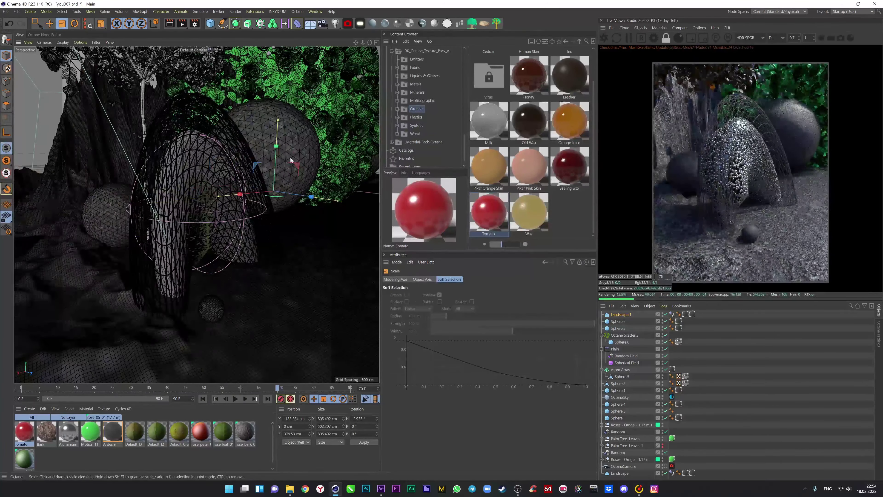
{"action": "key", "text": "r"}
{"action": "left_click_drag", "start_coordinate": [160, 205], "coordinate": [18, 91]}
- Step back and forth through the edit history, restoring Roses with its Ardesia material tag
{"action": "key", "text": "ctrl+z"}
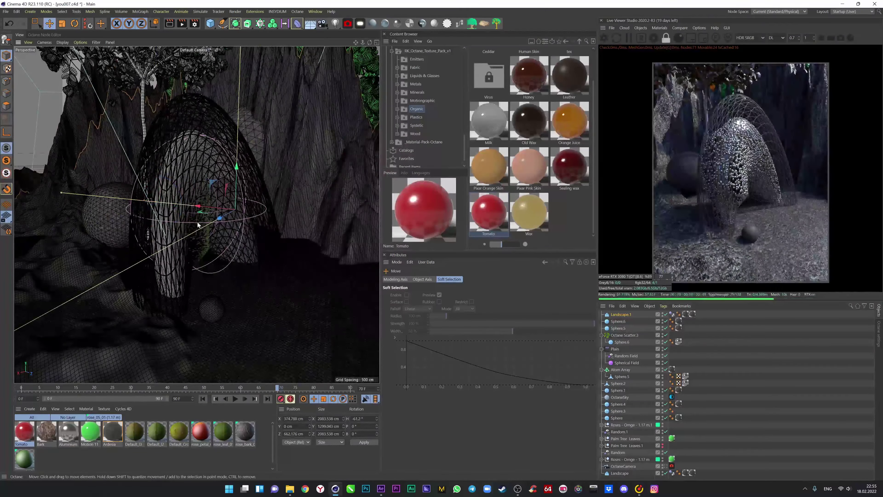
{"action": "key", "text": "ctrl+z"}
{"action": "key", "text": "ctrl+z"}
{"action": "key", "text": "ctrl+z"}
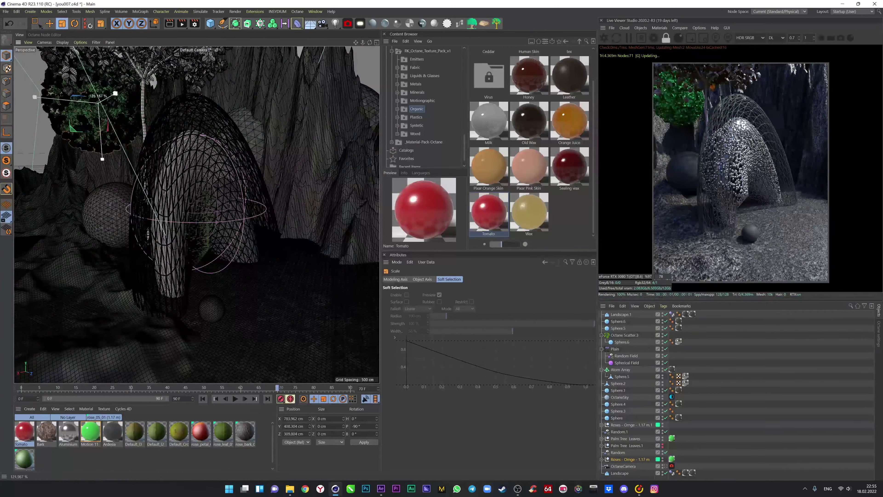
{"action": "key", "text": "ctrl+z"}
{"action": "key", "text": "ctrl+z"}
{"action": "key", "text": "ctrl+z"}
{"action": "key", "text": "ctrl+z"}
{"action": "key", "text": "ctrl+z"}
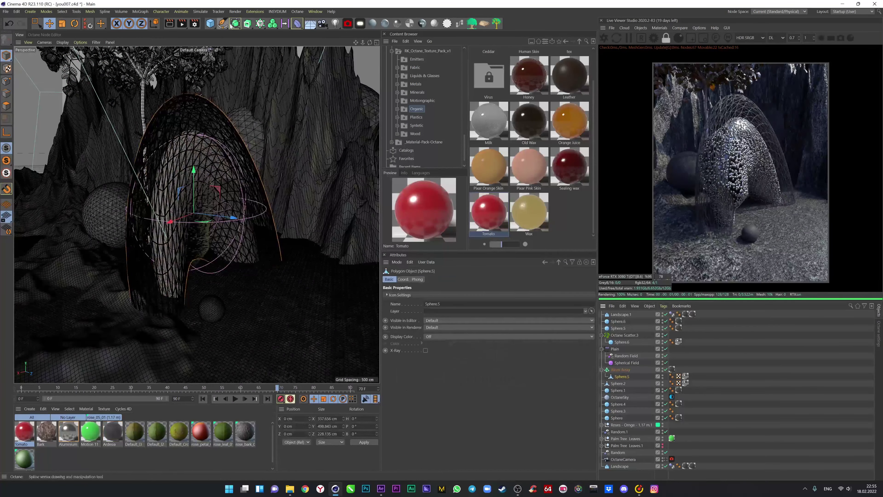
{"action": "key", "text": "ctrl+z"}
{"action": "key", "text": "ctrl+z"}
{"action": "key", "text": "ctrl+z"}
{"action": "key", "text": "ctrl+z"}
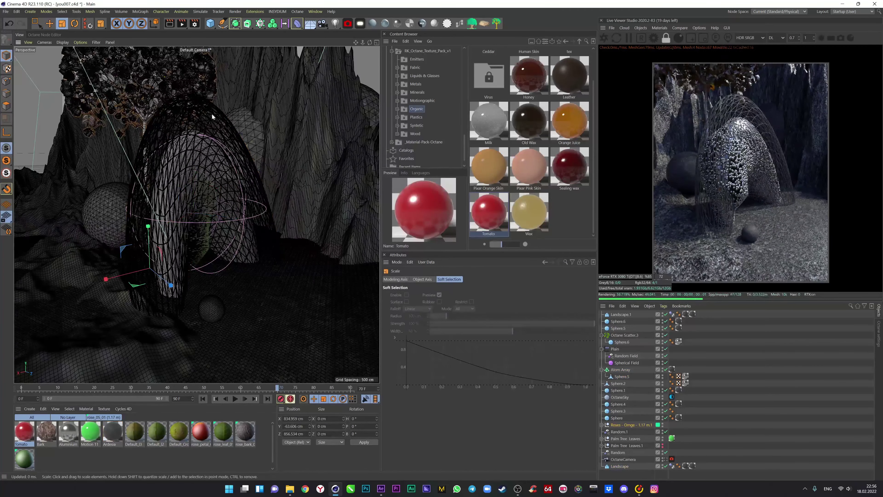
{"action": "key", "text": "ctrl+z"}
{"action": "key", "text": "ctrl+z"}
{"action": "key", "text": "ctrl+z"}
{"action": "key", "text": "ctrl+z"}
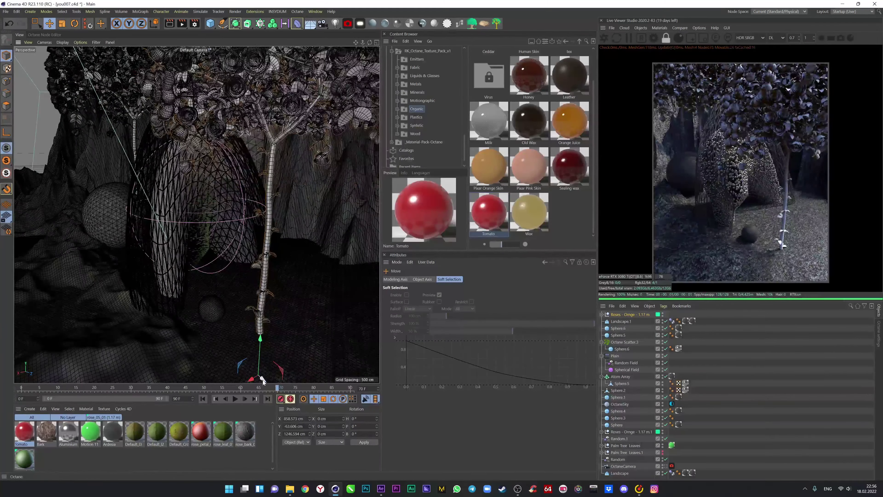
{"action": "key", "text": "ctrl+z"}
{"action": "key", "text": "ctrl+z"}
{"action": "key", "text": "ctrl+z"}
{"action": "key", "text": "ctrl+z"}
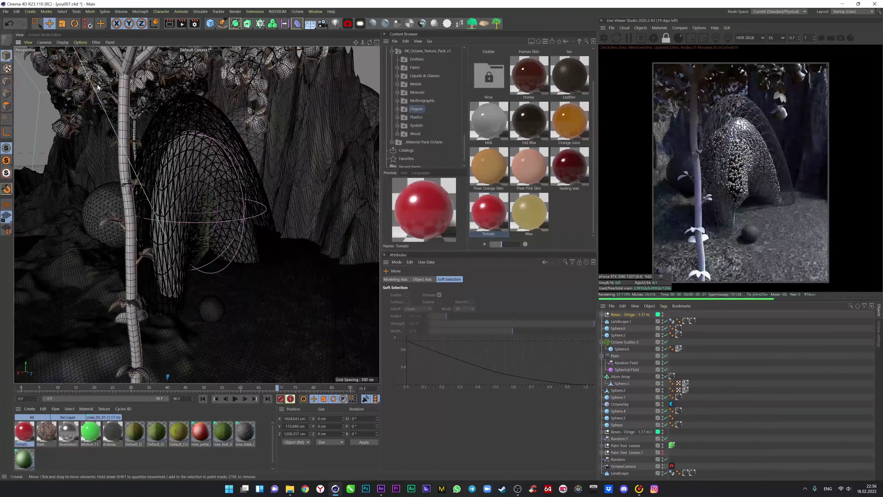
{"action": "key", "text": "ctrl+z"}
{"action": "key", "text": "ctrl+z"}
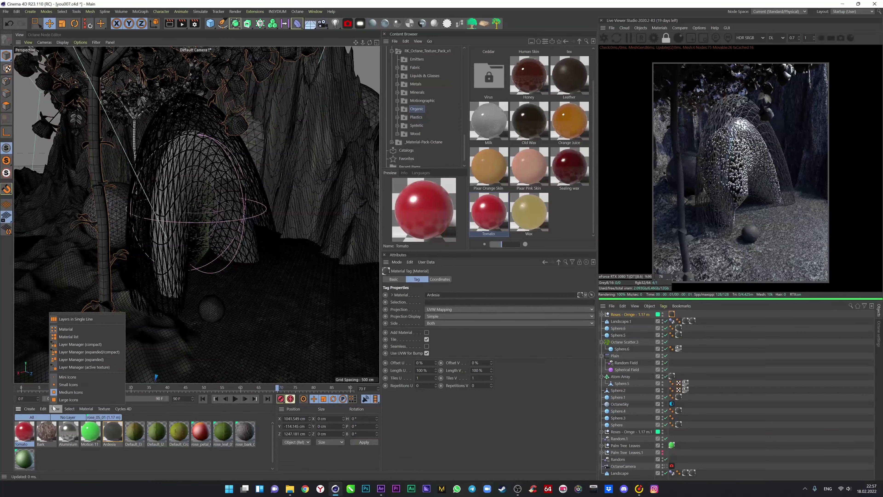
{"action": "key", "text": "ctrl+z"}
{"action": "key", "text": "ctrl+z"}
{"action": "key", "text": "ctrl+z"}
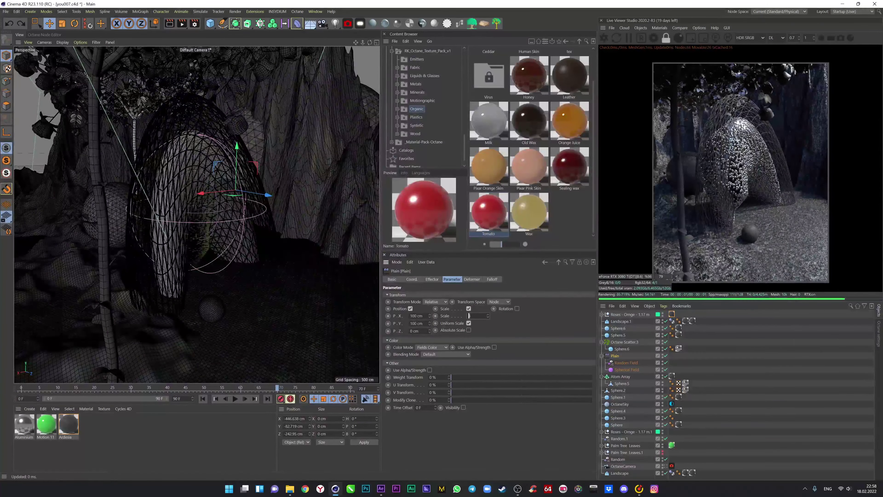
- Turn off the Plain effector's Uniform Scale and raise its Spherical Field
{"action": "left_click", "coordinate": [469, 323]}
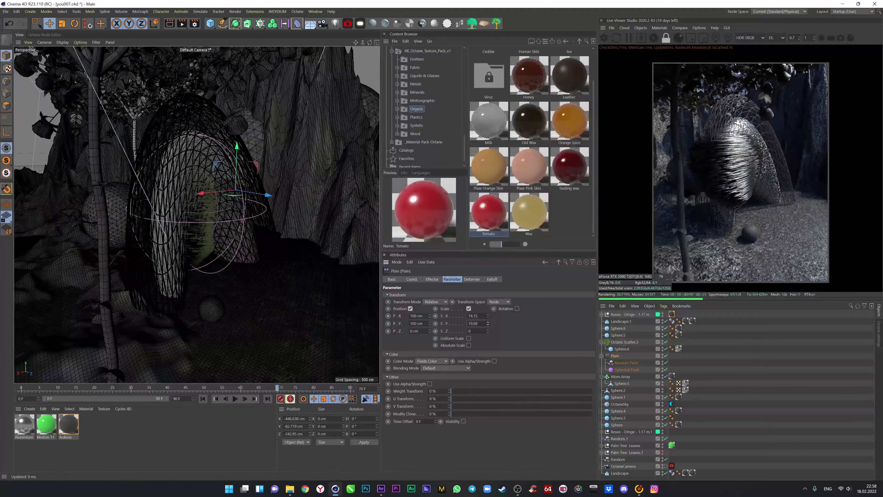
{"action": "left_click", "coordinate": [181, 191]}
{"action": "mouse_move", "coordinate": [182, 192]}
{"action": "left_mouse_down"}
{"action": "mouse_move", "coordinate": [181, 161]}
{"action": "mouse_move", "coordinate": [164, 205]}
{"action": "left_mouse_up"}
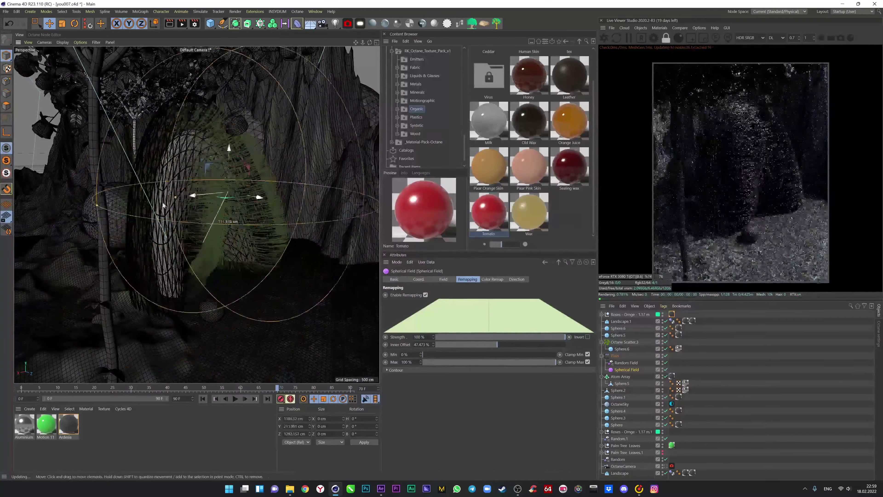
{"action": "left_click_drag", "start_coordinate": [233, 259], "coordinate": [227, 176], "text": "alt"}
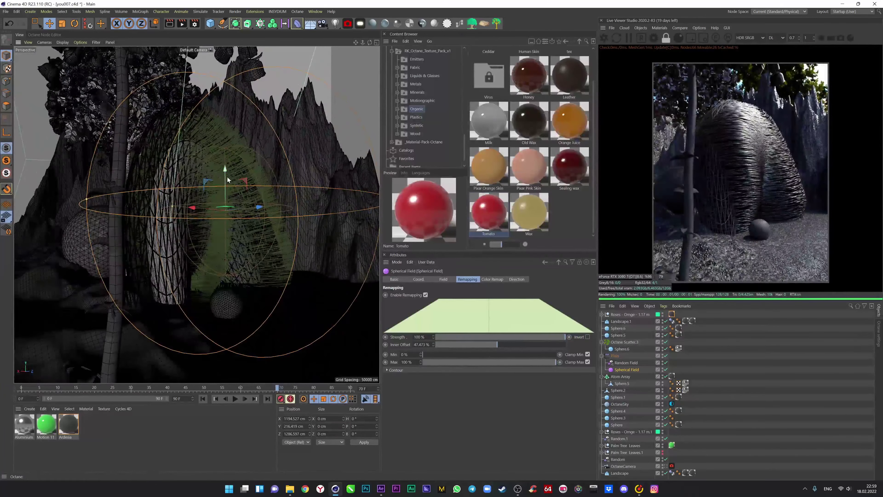
{"action": "scroll", "coordinate": [227, 176], "scroll_direction": "up", "scroll_amount": 5}
{"action": "scroll", "coordinate": [227, 176], "scroll_direction": "up", "scroll_amount": 3}
- Set the Plain effector's scale to X 5.44 and Y about 60
{"action": "left_click", "coordinate": [614, 355]}
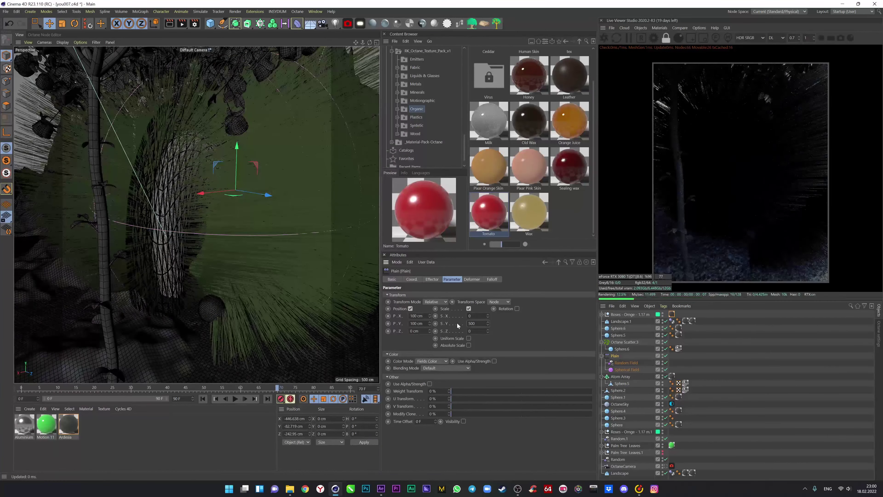
{"action": "key", "text": "ctrl+z"}
{"action": "left_click", "coordinate": [472, 316]}
{"action": "type", "text": "5.44"}
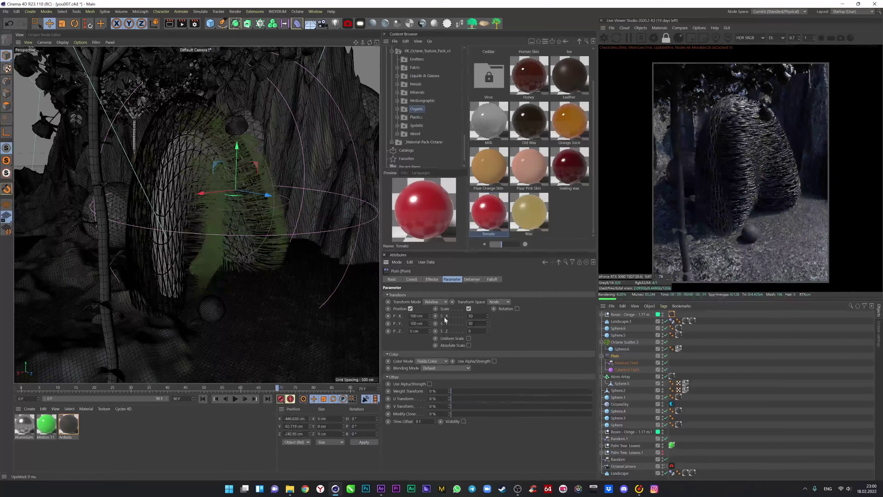
{"action": "left_click", "coordinate": [347, 23]}
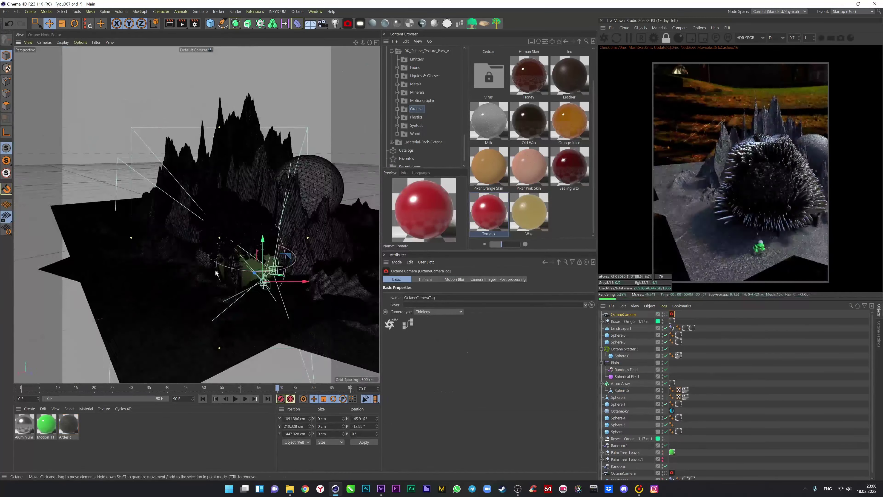
{"action": "key", "text": "ctrl+z"}
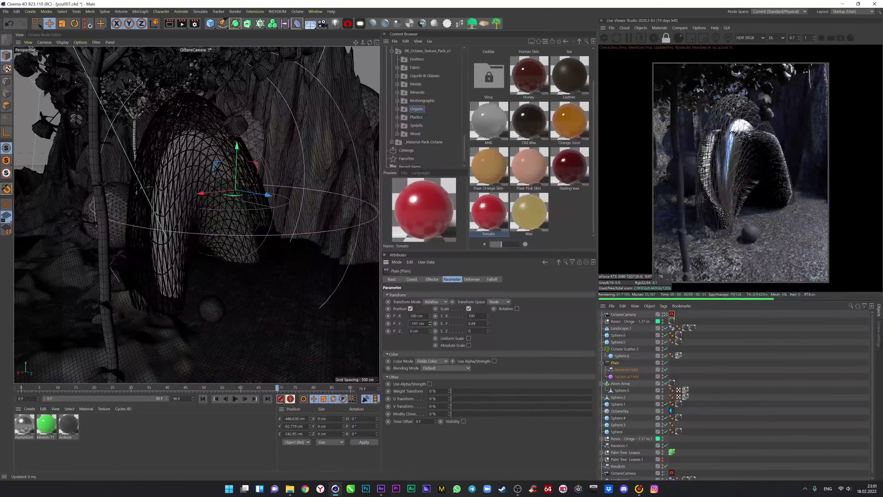
{"action": "left_click_drag", "start_coordinate": [488, 323], "coordinate": [488, 326]}
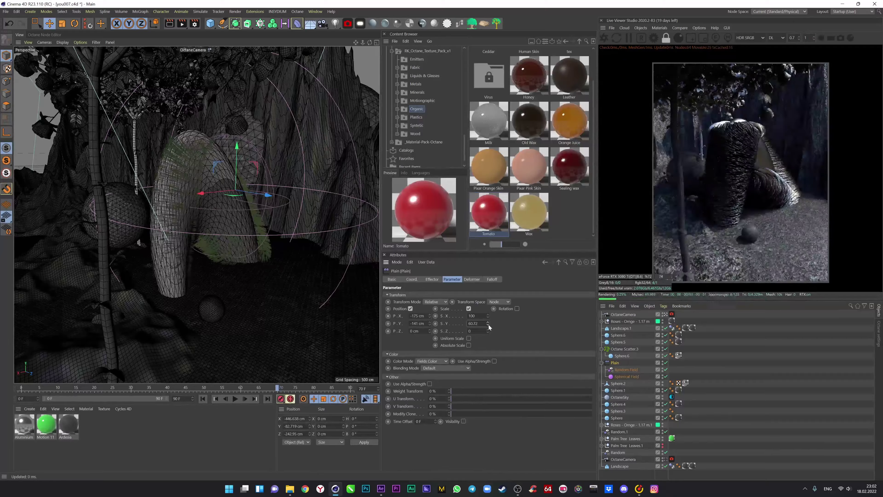
- Move the Plain effector down, back and along X
{"action": "left_click", "coordinate": [206, 156]}
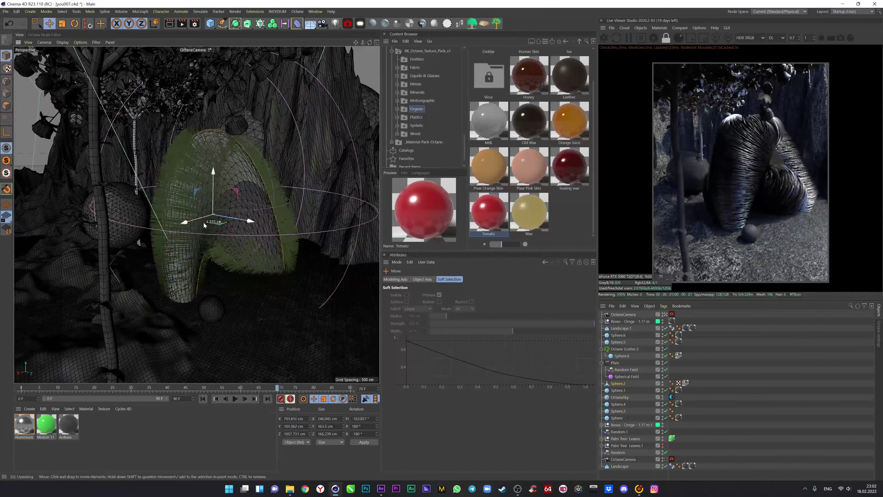
{"action": "left_click", "coordinate": [221, 191]}
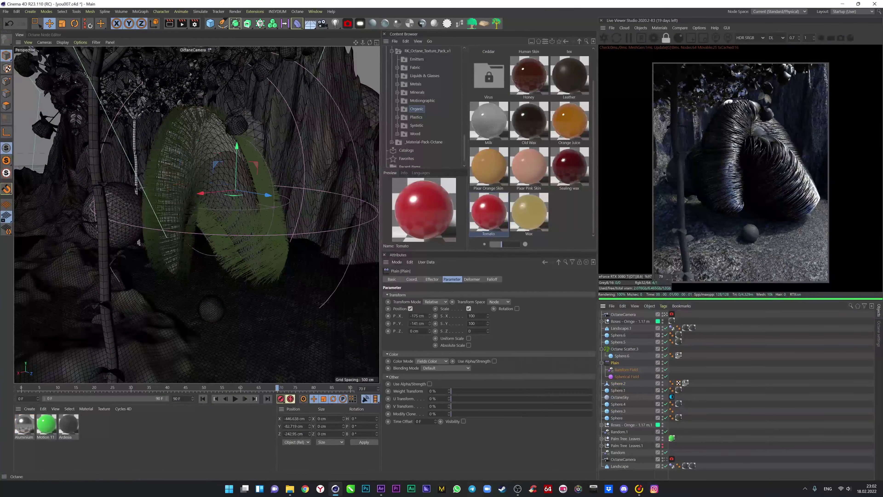
{"action": "left_click_drag", "start_coordinate": [220, 192], "coordinate": [264, 197]}
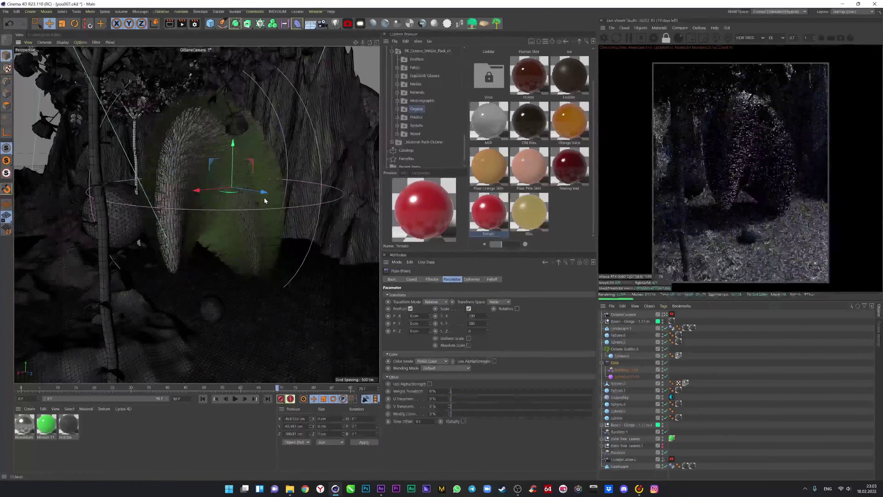
{"action": "left_click_drag", "start_coordinate": [430, 316], "coordinate": [430, 299]}
{"action": "left_click_drag", "start_coordinate": [430, 330], "coordinate": [430, 344]}
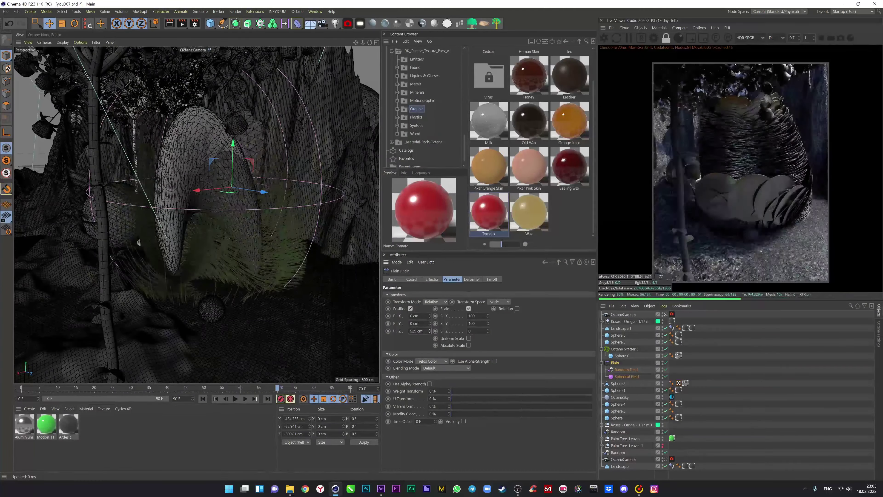
{"action": "mouse_move", "coordinate": [208, 190]}
{"action": "left_mouse_down"}
{"action": "mouse_move", "coordinate": [174, 201]}
{"action": "mouse_move", "coordinate": [239, 202]}
{"action": "left_mouse_up"}
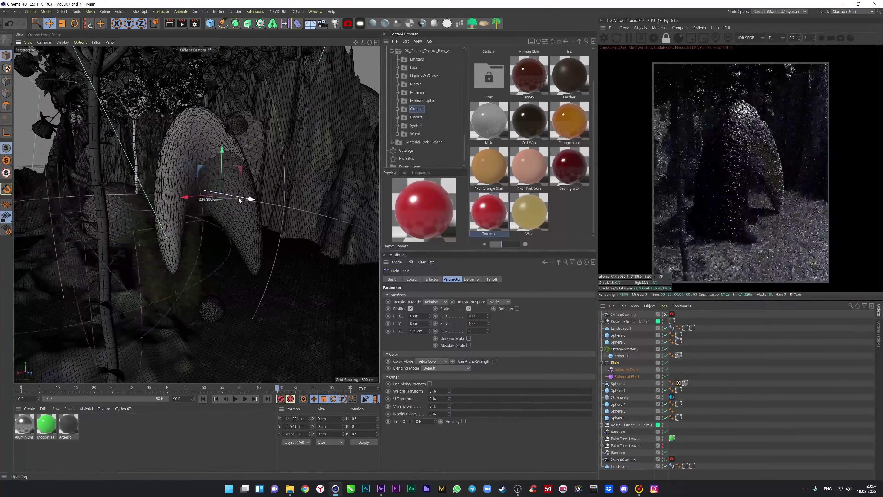
{"action": "left_click", "coordinate": [243, 230]}
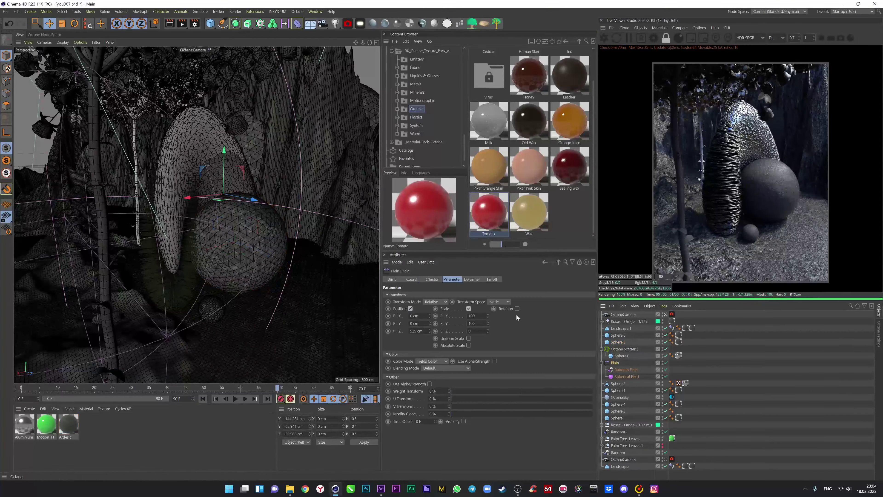
- Add a second Spherical Field to the falloff and place it over the large sphere
{"action": "left_click", "coordinate": [440, 369]}
{"action": "left_click_drag", "start_coordinate": [285, 180], "coordinate": [319, 263]}
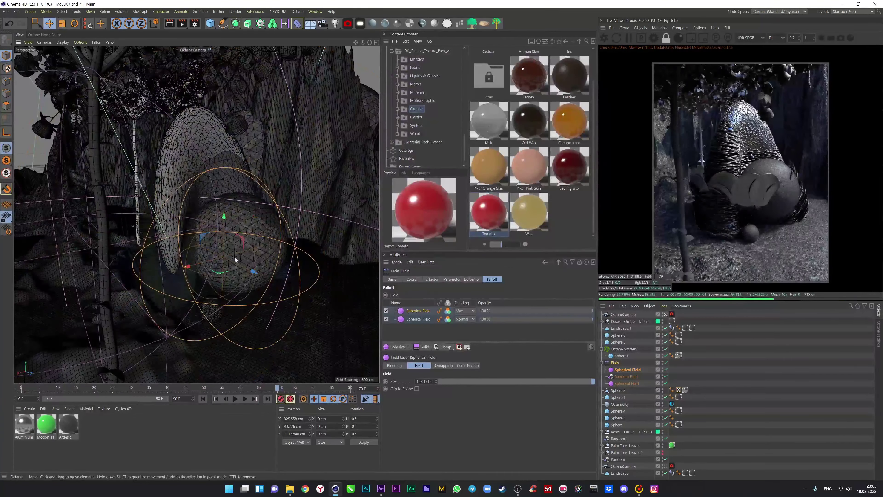
{"action": "key", "text": "ctrl+z"}
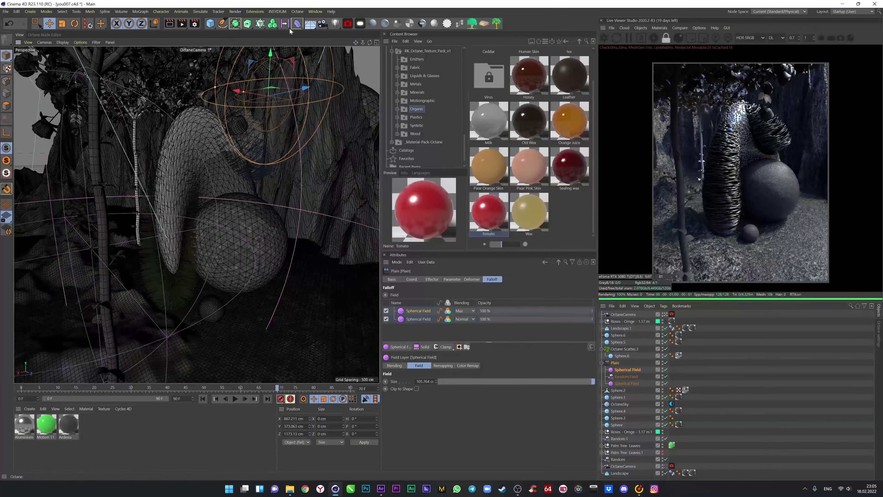
- Move the spherical field lower down the disc tower
{"action": "left_click", "coordinate": [285, 24]}
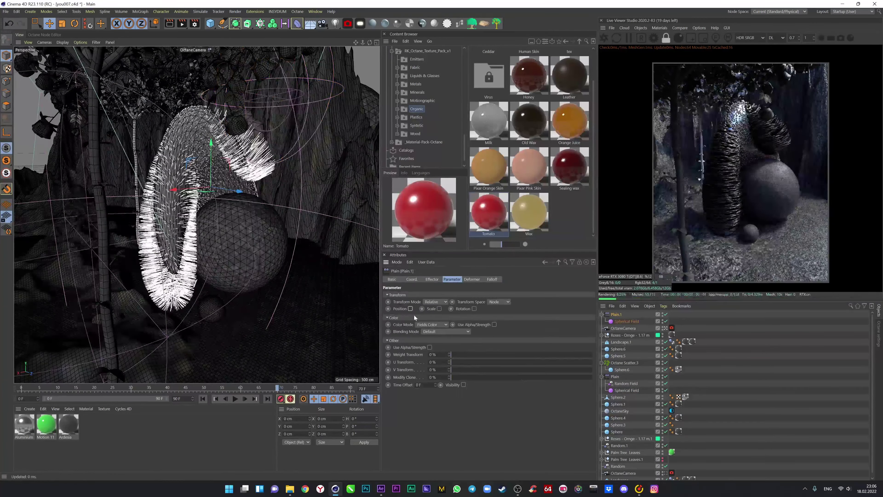
{"action": "left_click", "coordinate": [626, 321]}
{"action": "key", "text": "t"}
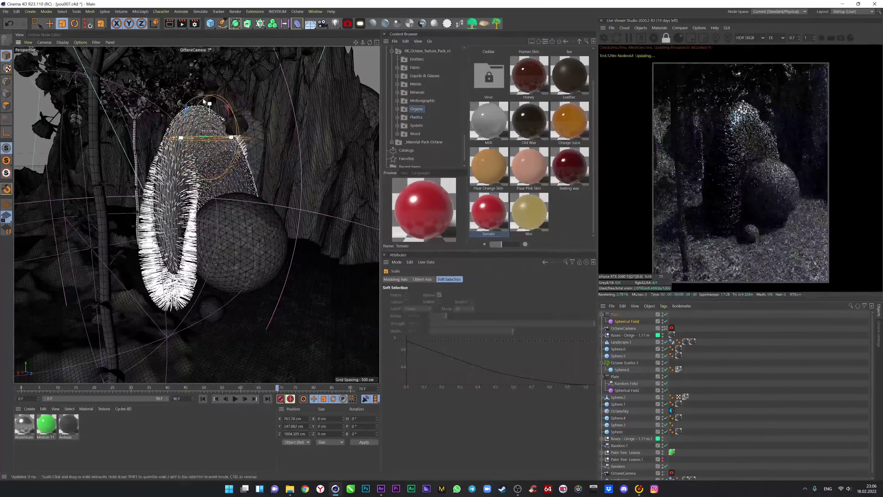
{"action": "key", "text": "ctrl+z"}
{"action": "key", "text": "ctrl+z"}
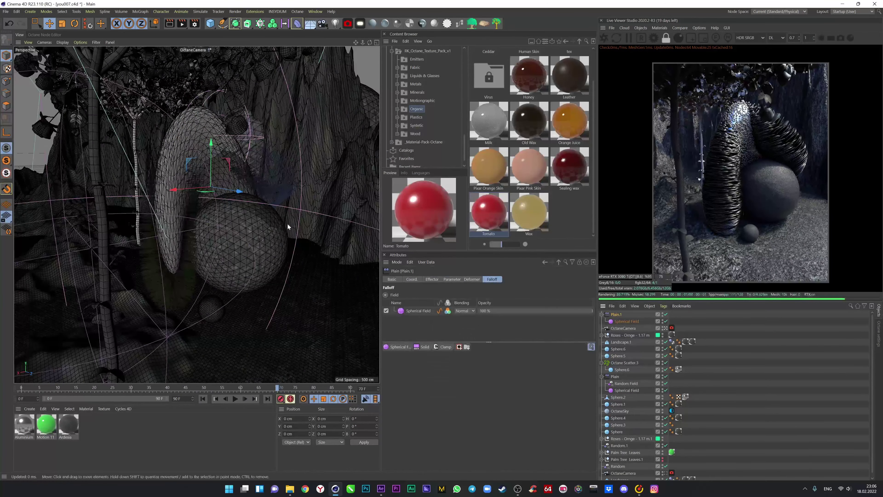
{"action": "key", "text": "ctrl+z"}
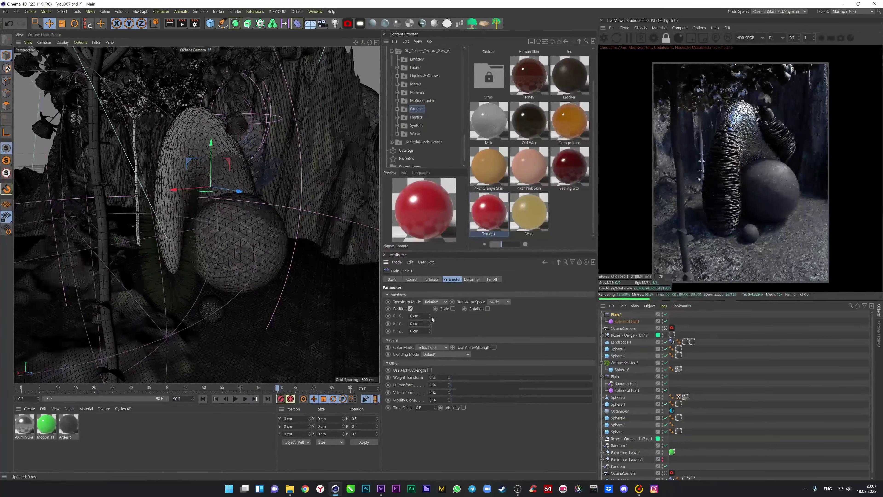
{"action": "key", "text": "ctrl+z"}
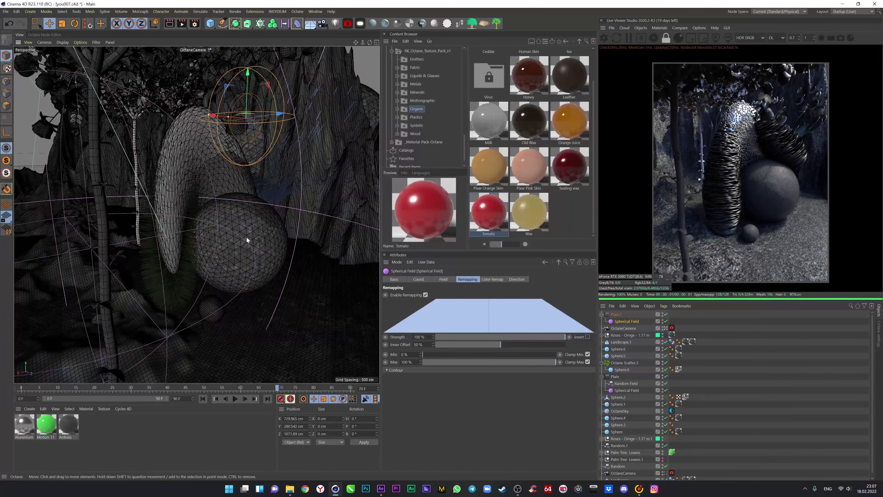
{"action": "left_click_drag", "start_coordinate": [239, 133], "coordinate": [176, 229]}
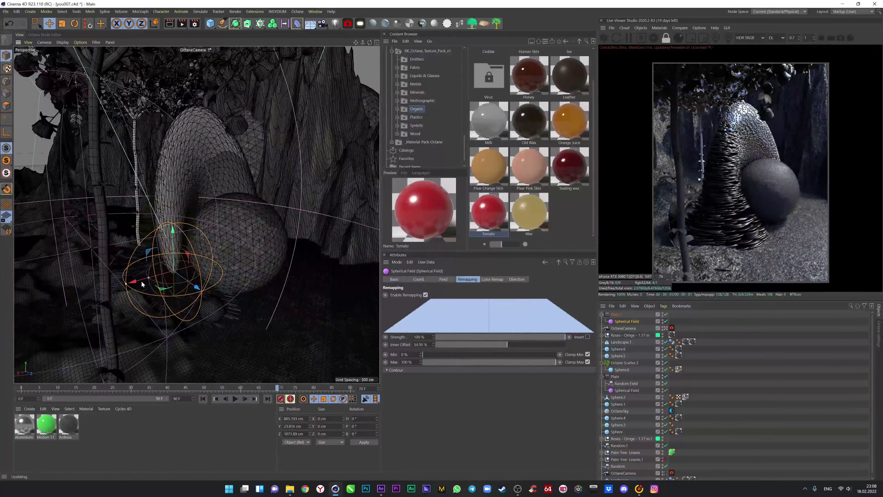
- Paste two copies of the bent grey shape and rotate them around the big sphere
{"action": "key", "text": "ctrl+v"}
{"action": "key", "text": "r"}
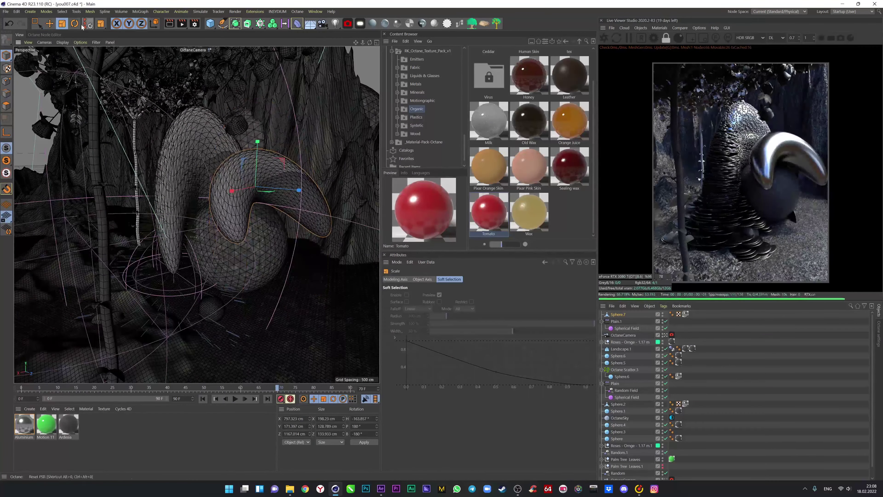
{"action": "mouse_move", "coordinate": [265, 181]}
{"action": "left_mouse_down"}
{"action": "mouse_move", "coordinate": [249, 196]}
{"action": "mouse_move", "coordinate": [246, 187]}
{"action": "left_mouse_up"}
{"action": "key", "text": "e"}
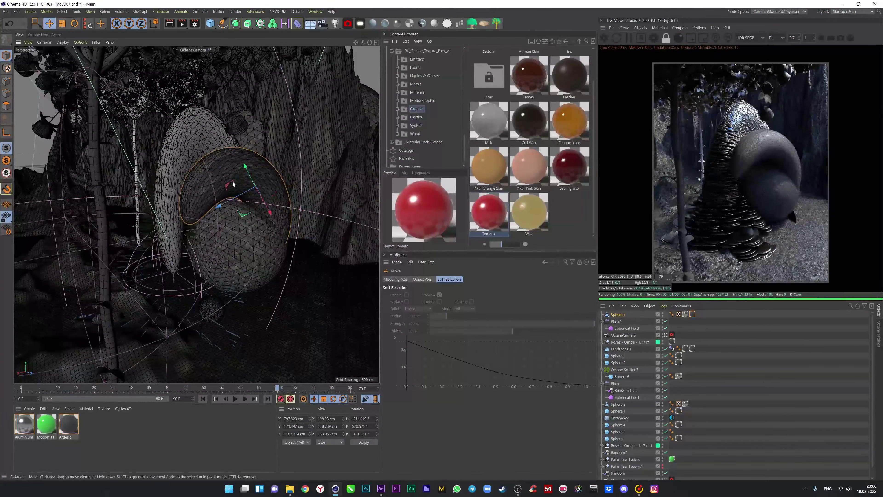
{"action": "key", "text": "ctrl+v"}
{"action": "key", "text": "r"}
{"action": "left_click_drag", "start_coordinate": [183, 124], "coordinate": [277, 169]}
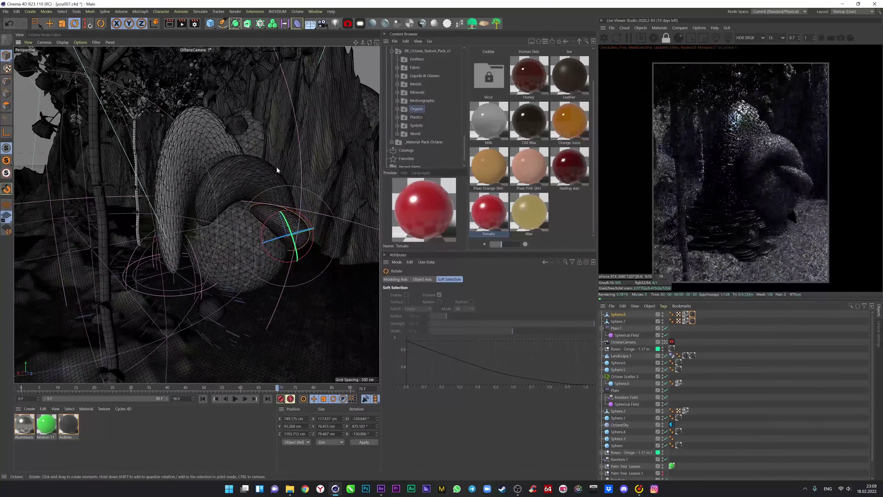
- Paste a third bent copy, then rotate, lower and enlarge it
{"action": "key", "text": "ctrl+v"}
{"action": "key", "text": "r"}
{"action": "mouse_move", "coordinate": [276, 218]}
{"action": "left_mouse_down"}
{"action": "mouse_move", "coordinate": [315, 275]}
{"action": "mouse_move", "coordinate": [245, 321]}
{"action": "mouse_move", "coordinate": [303, 206]}
{"action": "left_mouse_up"}
{"action": "key", "text": "e"}
{"action": "key", "text": "t"}
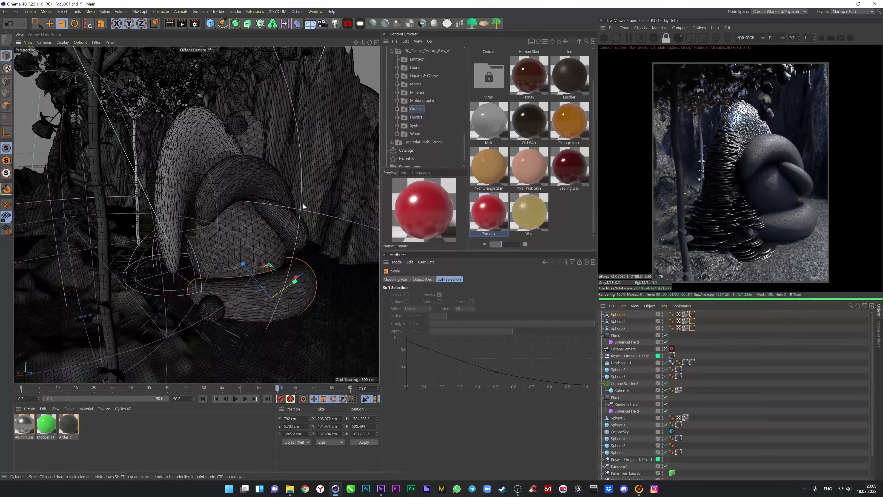
- Nudge the orange roses slightly and delete Sphere.7
{"action": "key", "text": "e"}
{"action": "left_click", "coordinate": [104, 313]}
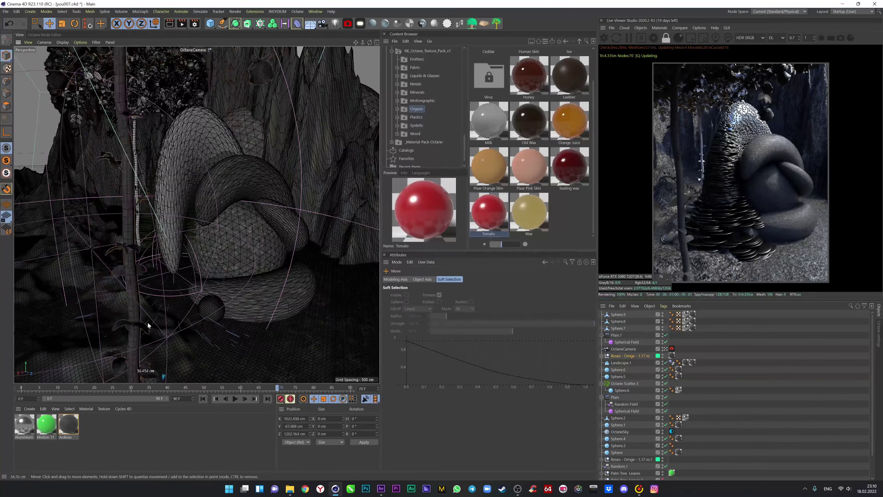
{"action": "mouse_move", "coordinate": [102, 334]}
{"action": "left_mouse_down"}
{"action": "mouse_move", "coordinate": [111, 341]}
{"action": "mouse_move", "coordinate": [120, 332]}
{"action": "left_mouse_up"}
{"action": "key", "text": "t"}
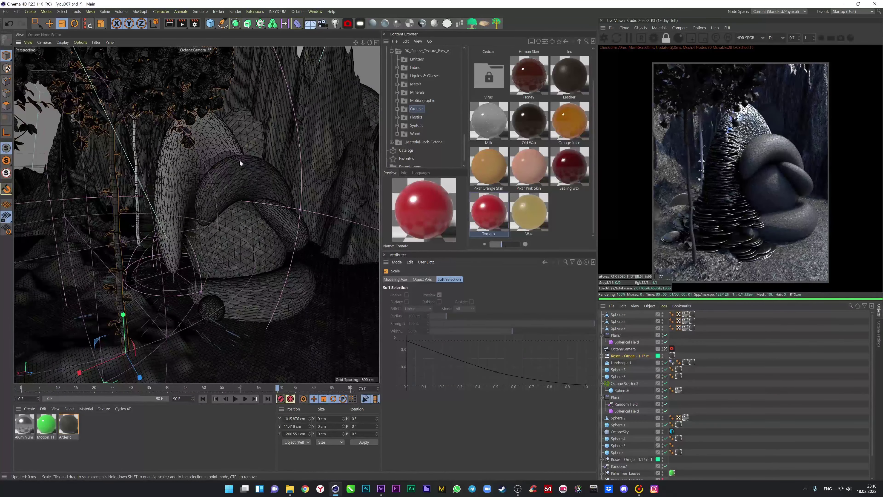
{"action": "key", "text": "Delete"}
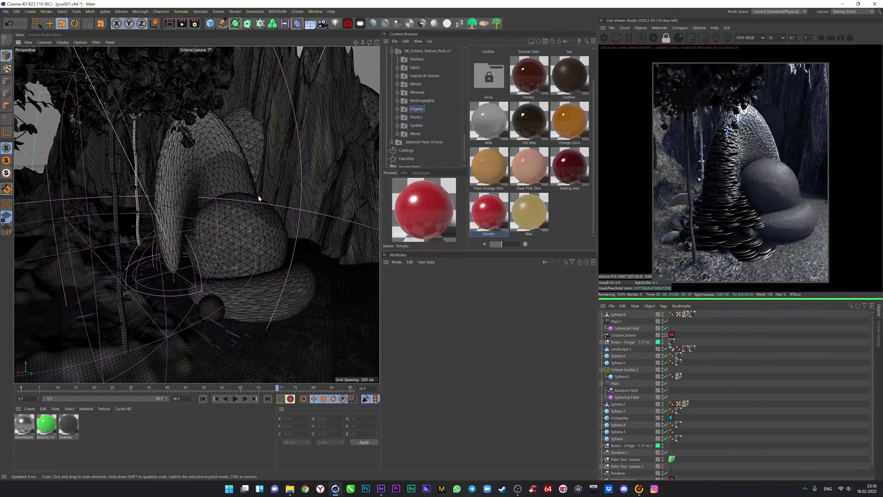
- Drag Bush 01 from Plants > Garden & Exotic into the scene
{"action": "left_click", "coordinate": [418, 74]}
{"action": "left_click", "coordinate": [425, 97]}
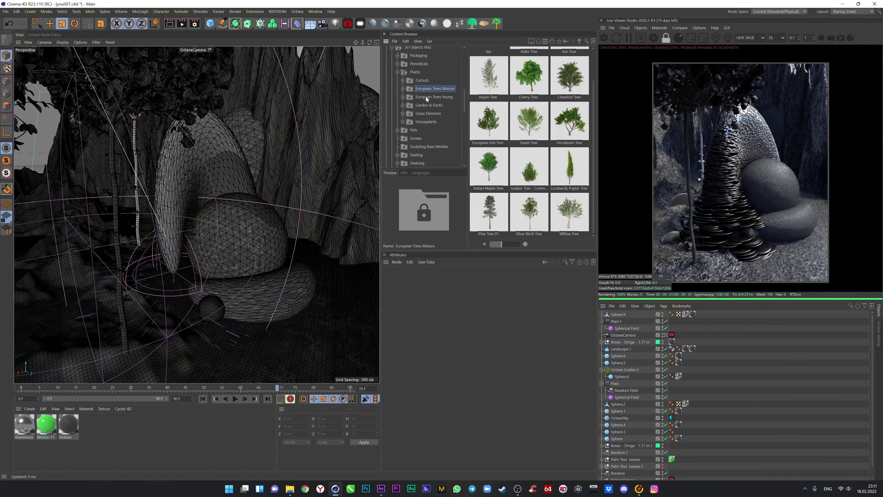
{"action": "scroll", "coordinate": [529, 128], "scroll_direction": "down", "scroll_amount": 3}
{"action": "scroll", "coordinate": [529, 127], "scroll_direction": "up", "scroll_amount": 1}
{"action": "left_click_drag", "start_coordinate": [488, 115], "coordinate": [160, 274]}
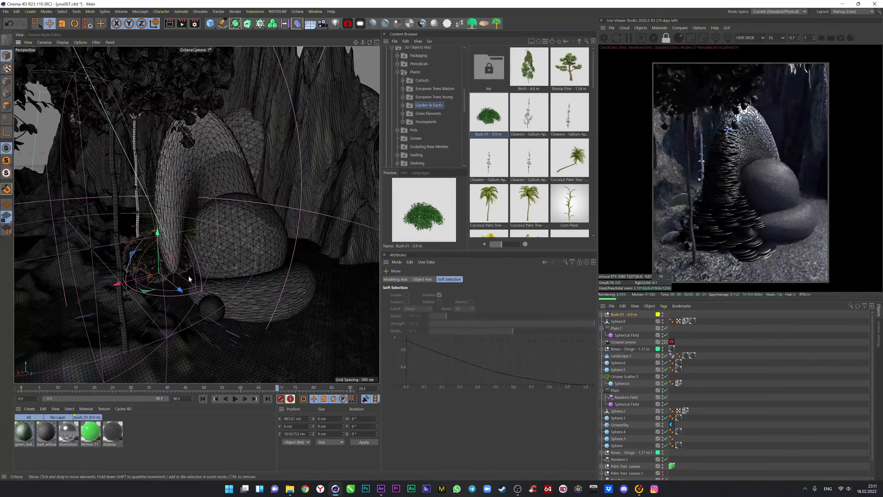
- Place the bush at the tower's base and add copies in the foreground
{"action": "key", "text": "e"}
{"action": "left_click_drag", "start_coordinate": [263, 275], "coordinate": [86, 370]}
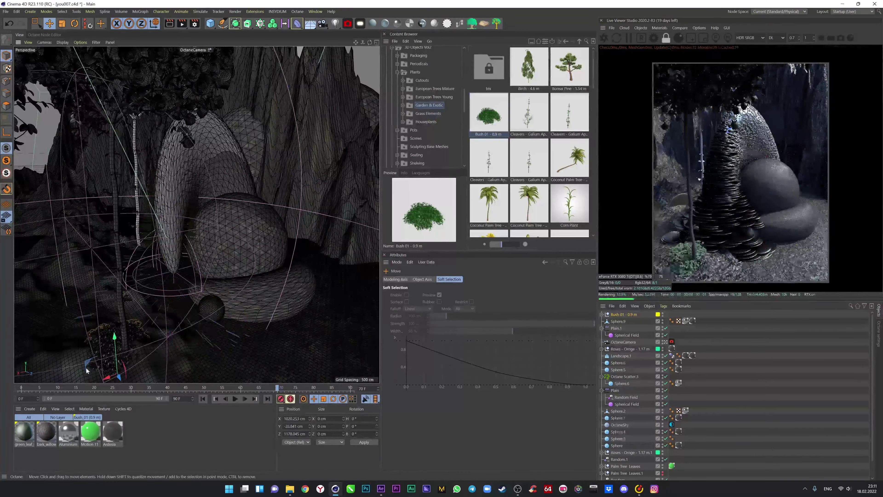
{"action": "mouse_move", "coordinate": [108, 334]}
{"action": "left_mouse_down", "text": "ctrl"}
{"action": "mouse_move", "coordinate": [259, 360]}
{"action": "mouse_move", "coordinate": [312, 336]}
{"action": "mouse_move", "coordinate": [126, 241]}
{"action": "mouse_move", "coordinate": [304, 275]}
{"action": "left_mouse_up", "text": "ctrl"}
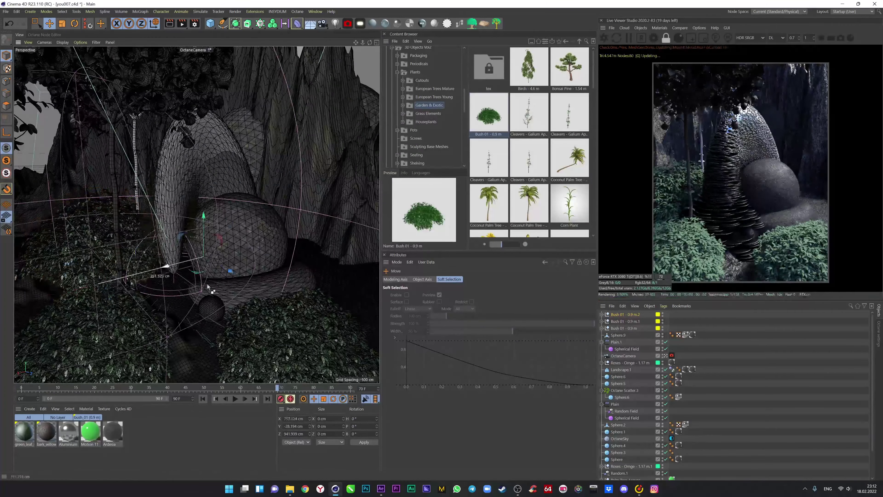
{"action": "mouse_move", "coordinate": [338, 351]}
{"action": "left_mouse_down"}
{"action": "mouse_move", "coordinate": [253, 224]}
{"action": "mouse_move", "coordinate": [167, 292]}
{"action": "mouse_move", "coordinate": [256, 226]}
{"action": "left_mouse_up"}
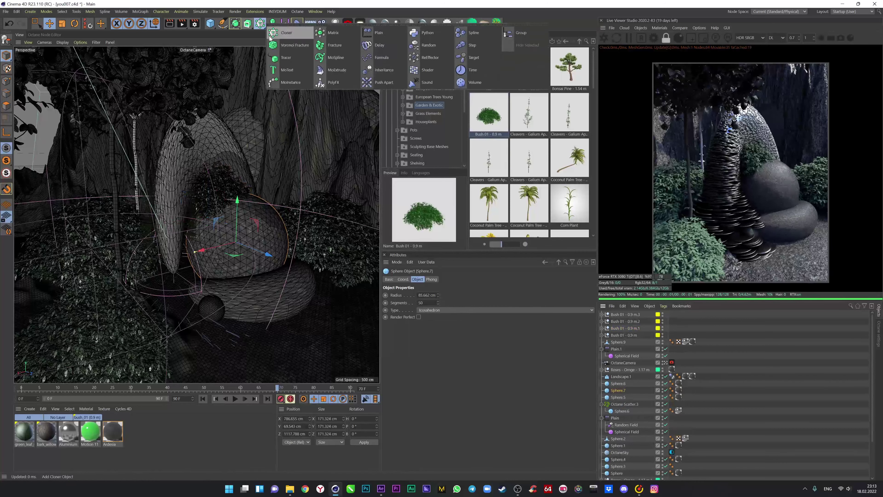
- Try an Atom Array with 240° Twist and Bend on the sphere, then undo it
{"action": "left_click", "coordinate": [235, 23]}
{"action": "left_click", "coordinate": [264, 63], "text": "alt"}
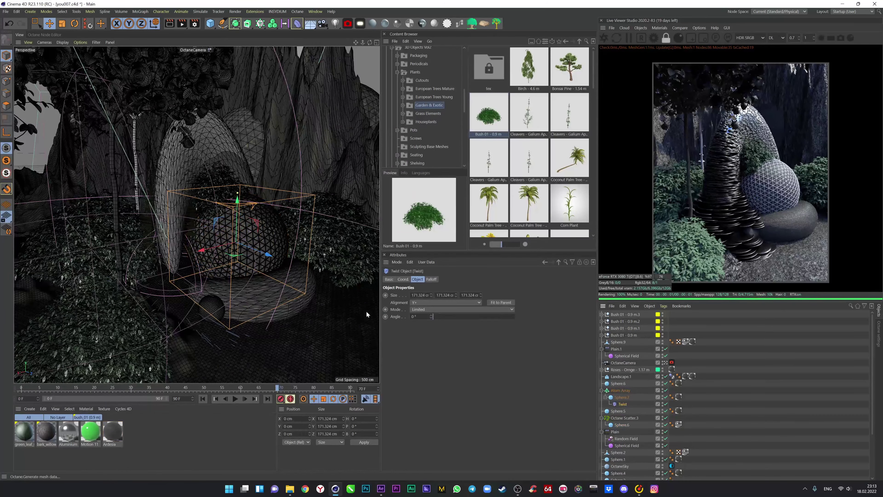
{"action": "mouse_move", "coordinate": [434, 316]}
{"action": "left_mouse_down"}
{"action": "mouse_move", "coordinate": [488, 316]}
{"action": "mouse_move", "coordinate": [476, 316]}
{"action": "mouse_move", "coordinate": [491, 329]}
{"action": "mouse_move", "coordinate": [468, 324]}
{"action": "mouse_move", "coordinate": [477, 316]}
{"action": "left_mouse_up"}
{"action": "left_click", "coordinate": [297, 23]}
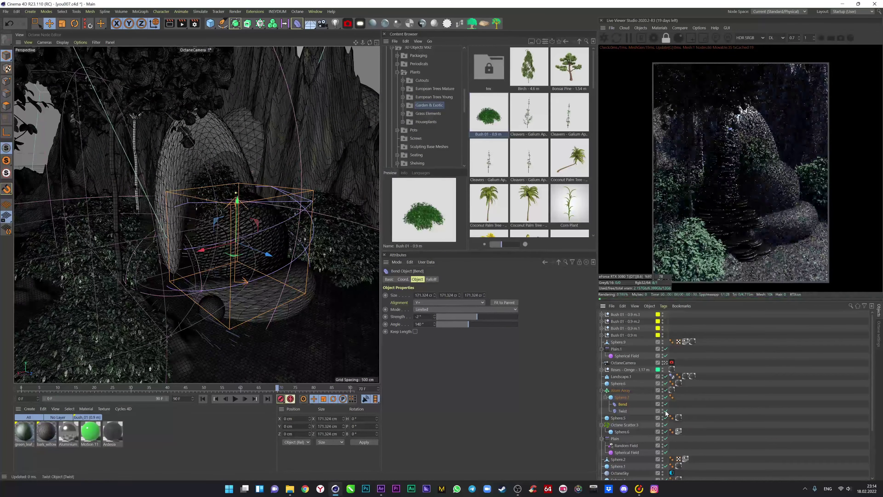
{"action": "left_click", "coordinate": [626, 343]}
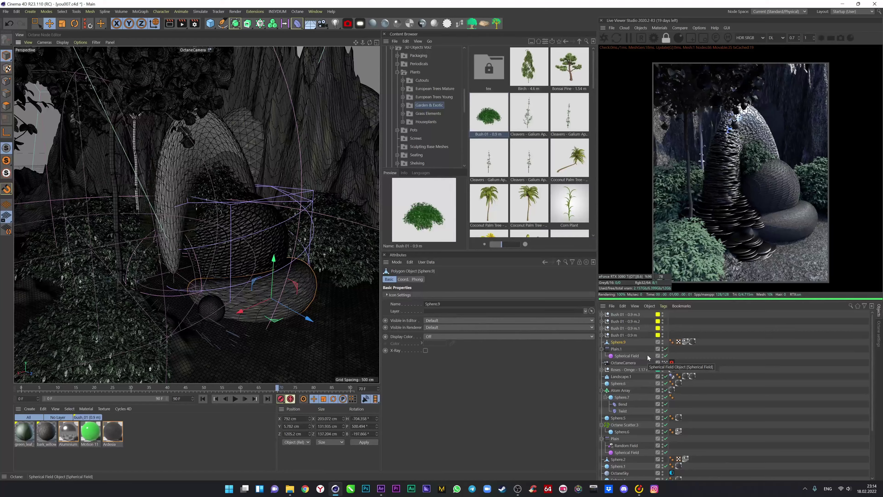
{"action": "key", "text": "ctrl+z"}
{"action": "key", "text": "t"}
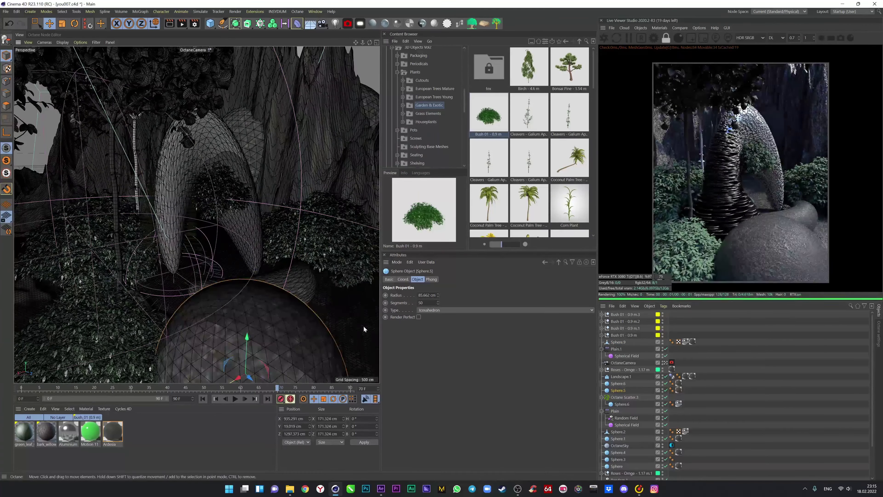
- Nudge the bent disc Sphere.9 slightly back
{"action": "key", "text": "0"}
{"action": "left_click", "coordinate": [274, 282]}
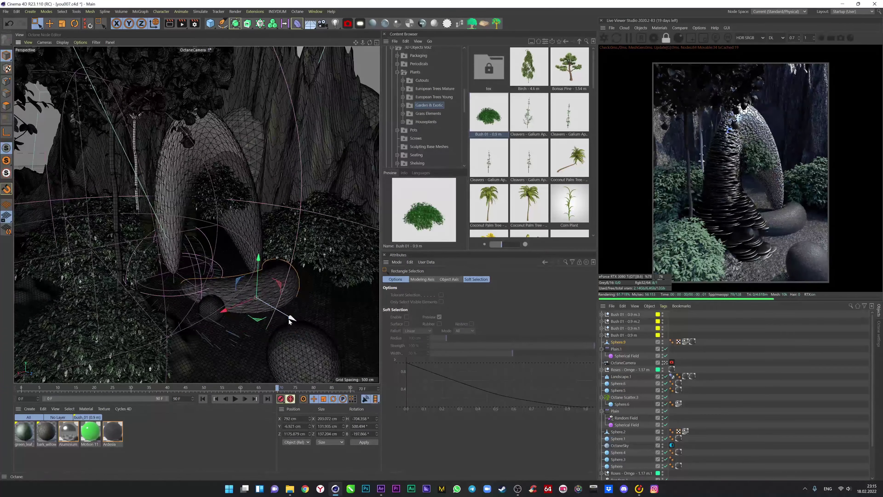
{"action": "left_click_drag", "start_coordinate": [272, 301], "coordinate": [274, 306]}
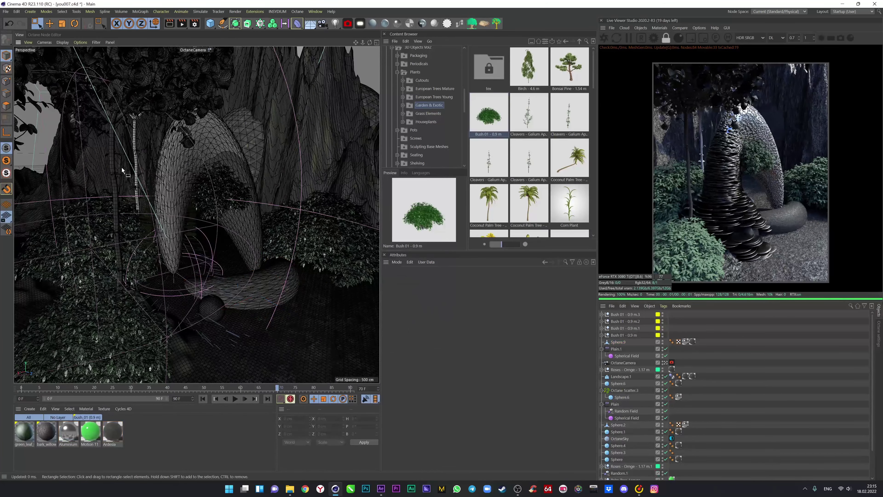
- Scale Sphere.1 up to about 802 cm
{"action": "key", "text": "e"}
{"action": "left_click", "coordinate": [87, 122]}
{"action": "key", "text": "t"}
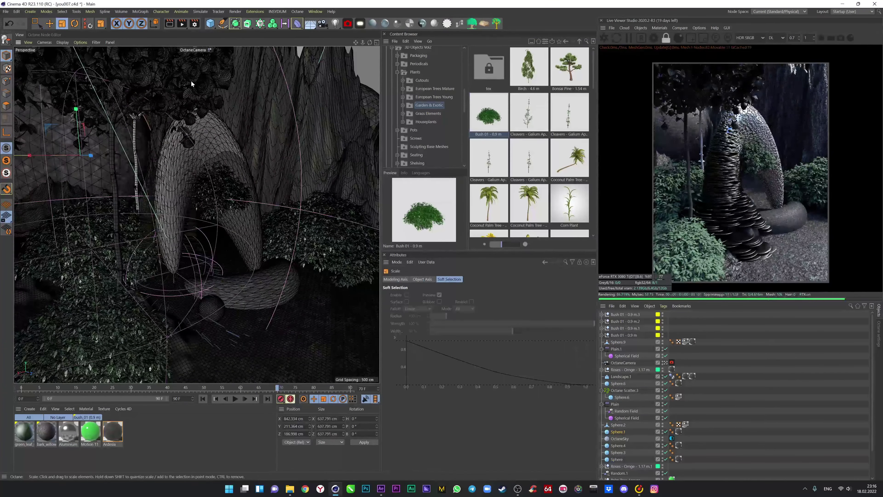
{"action": "left_click_drag", "start_coordinate": [191, 80], "coordinate": [197, 66]}
- Add and remove an orange roses asset, then apply green Motion 11 to the arch
{"action": "left_click", "coordinate": [108, 325]}
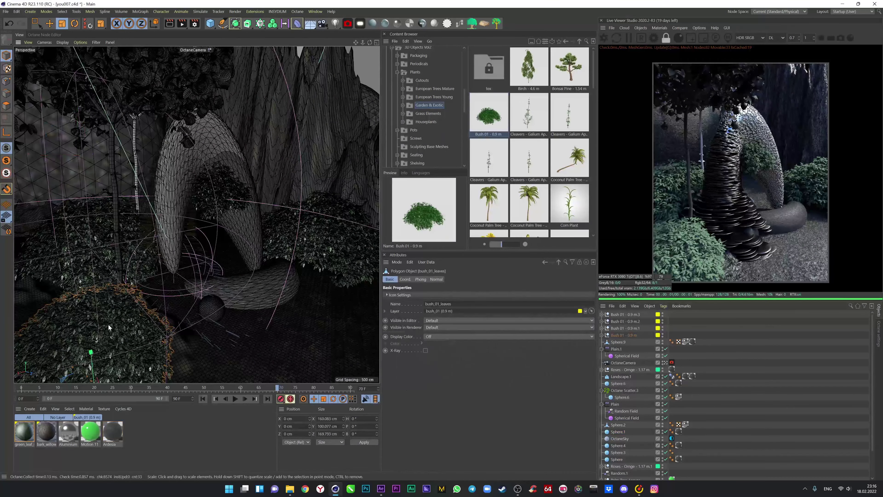
{"action": "left_click", "coordinate": [626, 465]}
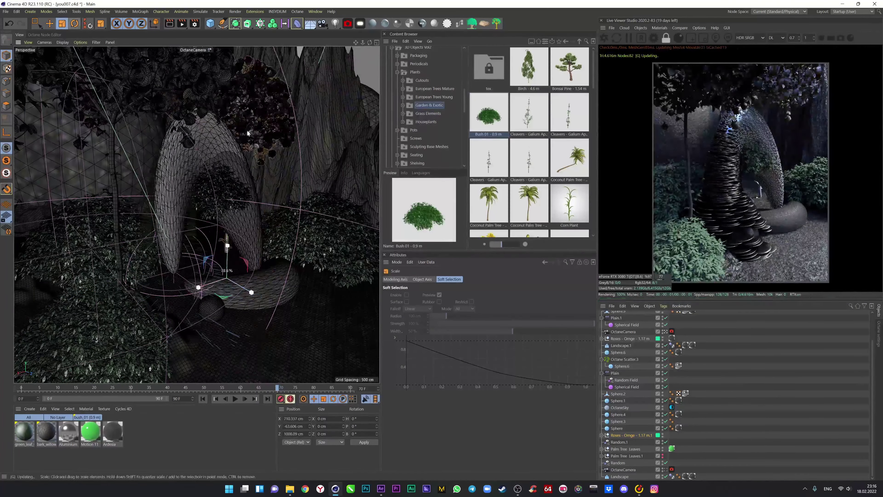
{"action": "left_click_drag", "start_coordinate": [252, 288], "coordinate": [297, 320]}
{"action": "key", "text": "Delete"}
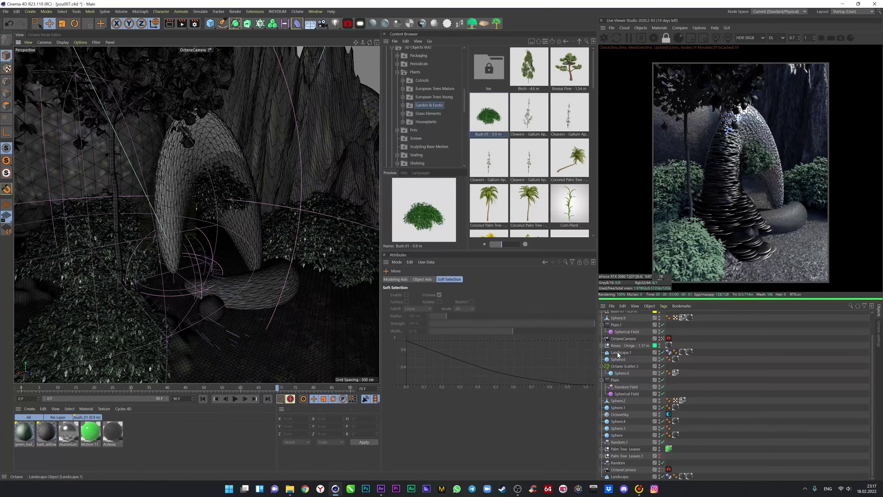
{"action": "left_click_drag", "start_coordinate": [91, 431], "coordinate": [194, 194]}
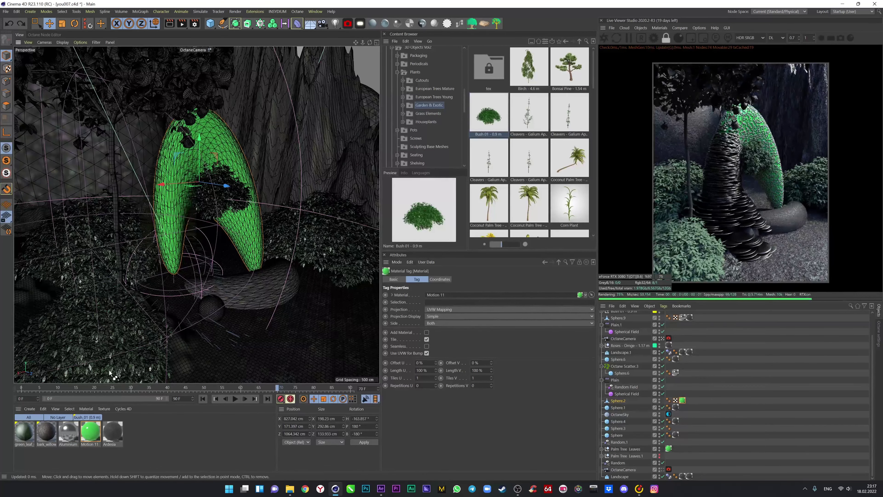
- Add Pink Gold from the Metals folder and apply Aluminium to the arch shell
{"action": "left_click", "coordinate": [416, 72]}
{"action": "double_click", "coordinate": [569, 212]}
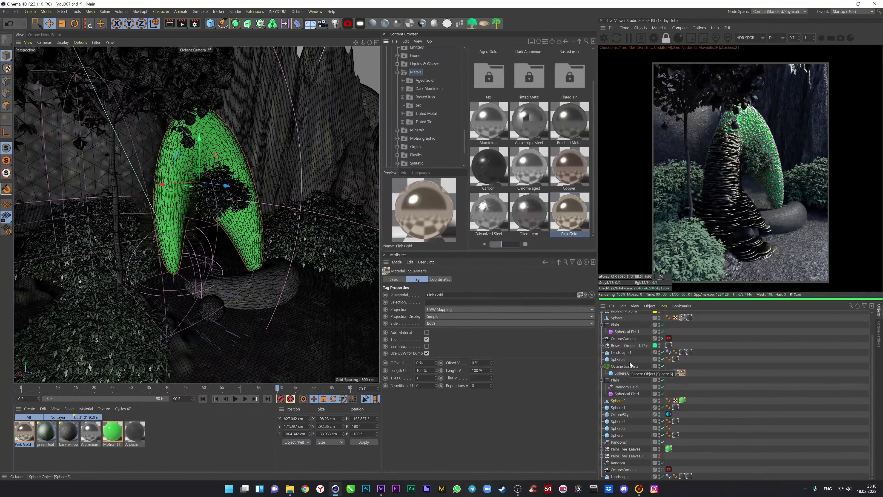
{"action": "left_click", "coordinate": [668, 414]}
{"action": "left_click_drag", "start_coordinate": [504, 351], "coordinate": [513, 350]}
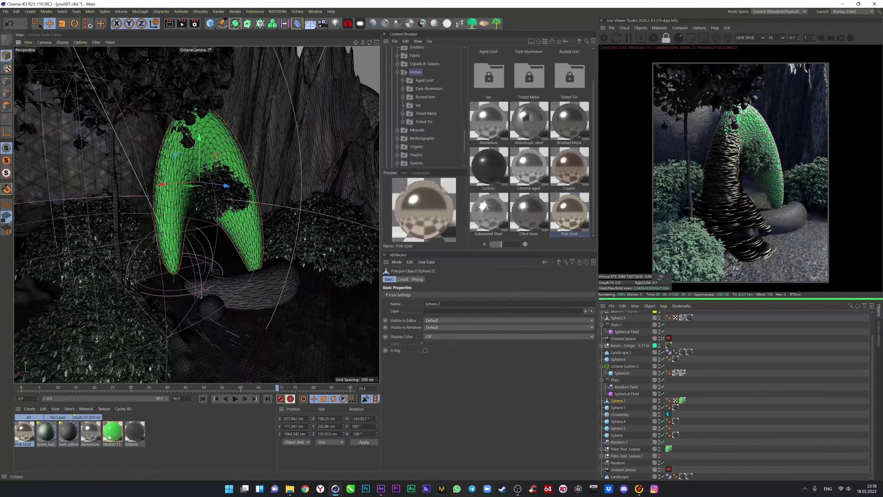
{"action": "left_click_drag", "start_coordinate": [90, 431], "coordinate": [618, 400]}
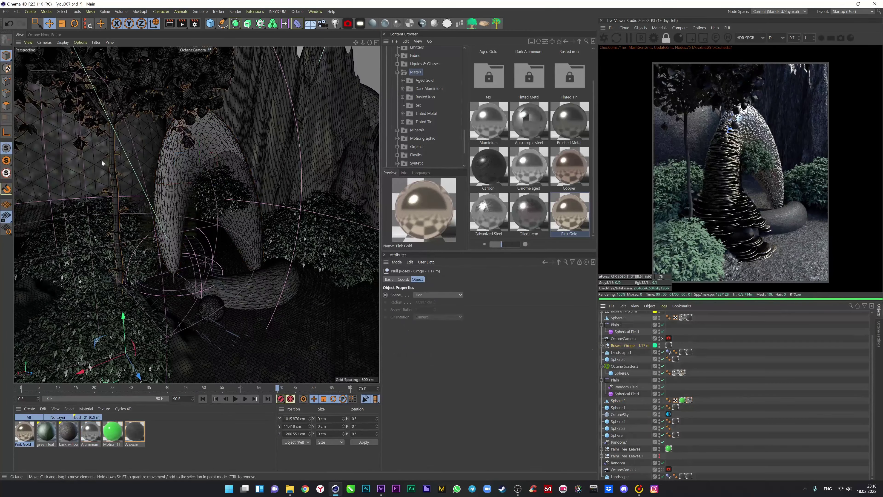
- Zoom toward the arch and reposition an object in the lower foreground
{"action": "left_click_drag", "start_coordinate": [223, 139], "coordinate": [132, 332], "text": "alt"}
{"action": "left_click", "coordinate": [83, 164]}
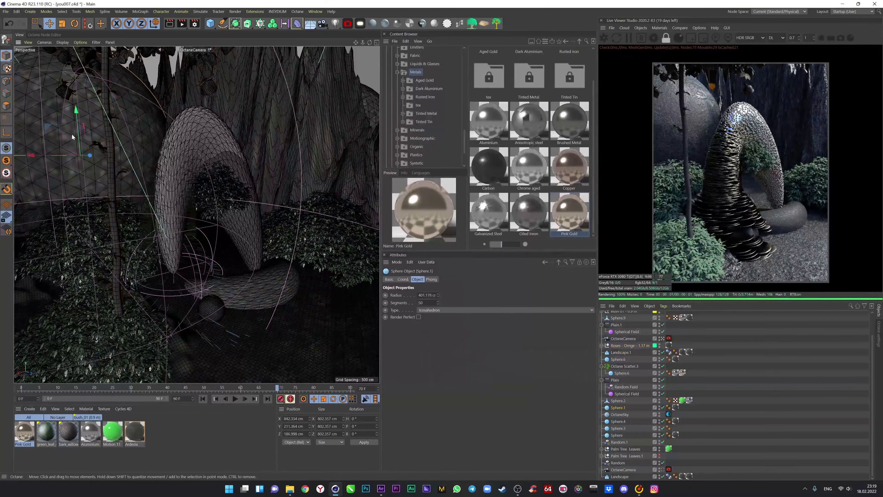
{"action": "left_click", "coordinate": [132, 313]}
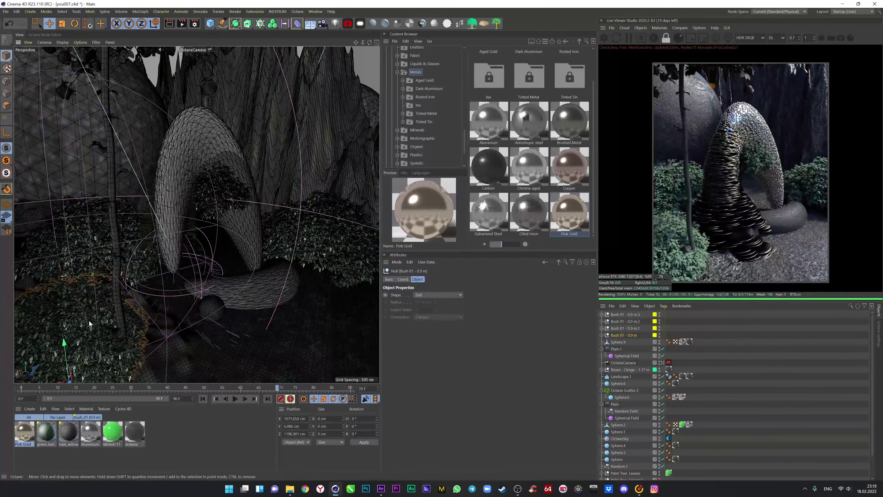
{"action": "left_click_drag", "start_coordinate": [210, 307], "coordinate": [197, 370]}
{"action": "left_click", "coordinate": [188, 350]}
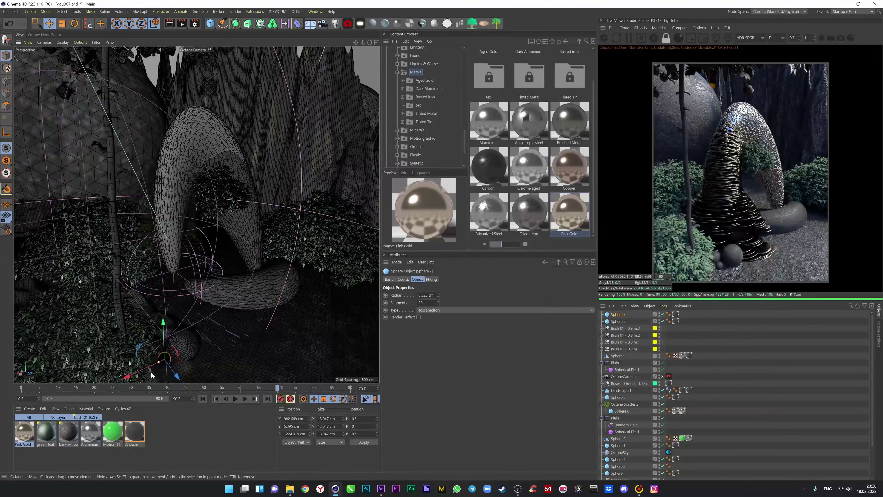
- Reset Bush 01 - 0.9 m.1 rotation to 0/-90/0 and lower it toward the ground
{"action": "left_click", "coordinate": [205, 209]}
{"action": "key", "text": "r"}
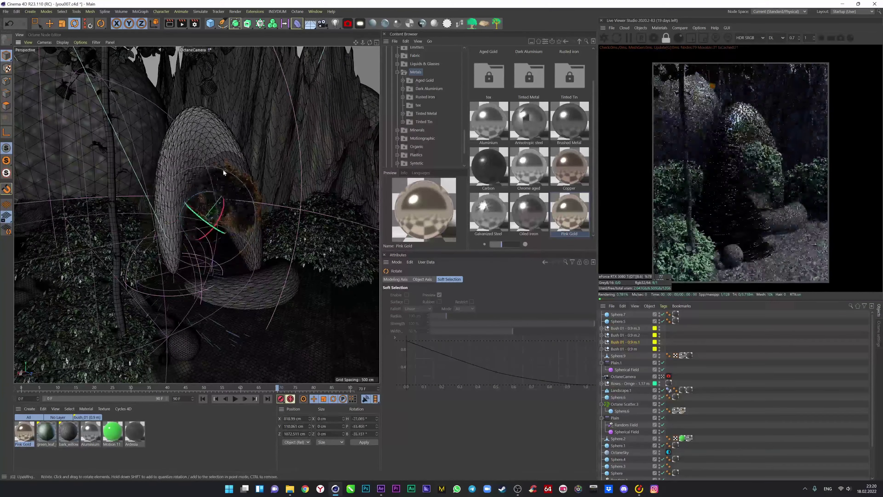
{"action": "key", "text": "ctrl+z"}
{"action": "left_click_drag", "start_coordinate": [213, 180], "coordinate": [216, 261]}
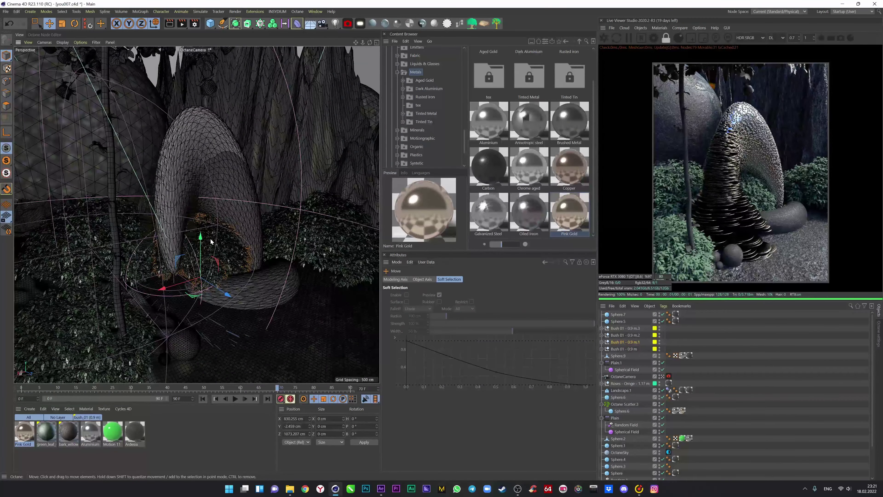
{"action": "left_click", "coordinate": [153, 193]}
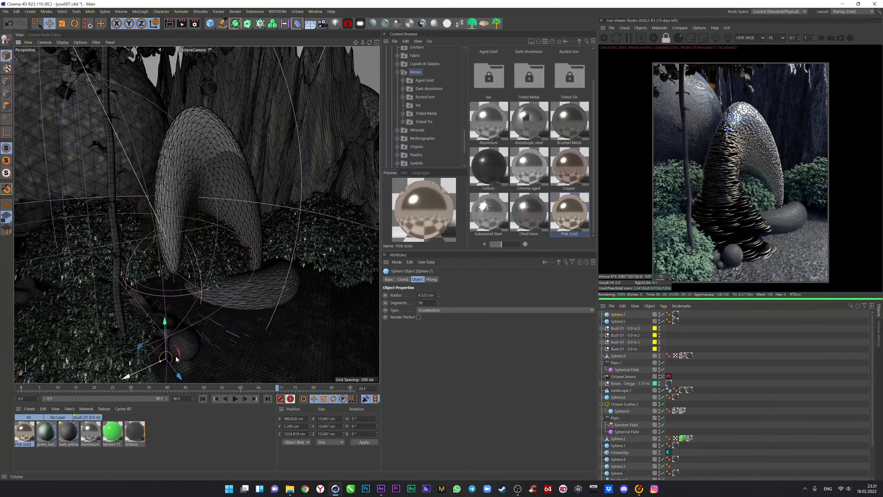
{"action": "mouse_move", "coordinate": [153, 194]}
{"action": "left_mouse_down", "text": "alt"}
{"action": "mouse_move", "coordinate": [265, 298]}
{"action": "mouse_move", "coordinate": [219, 321]}
{"action": "left_mouse_up", "text": "alt"}
- Move the Palm Tree Leaves into the foreground right of the arch
{"action": "left_click", "coordinate": [219, 321]}
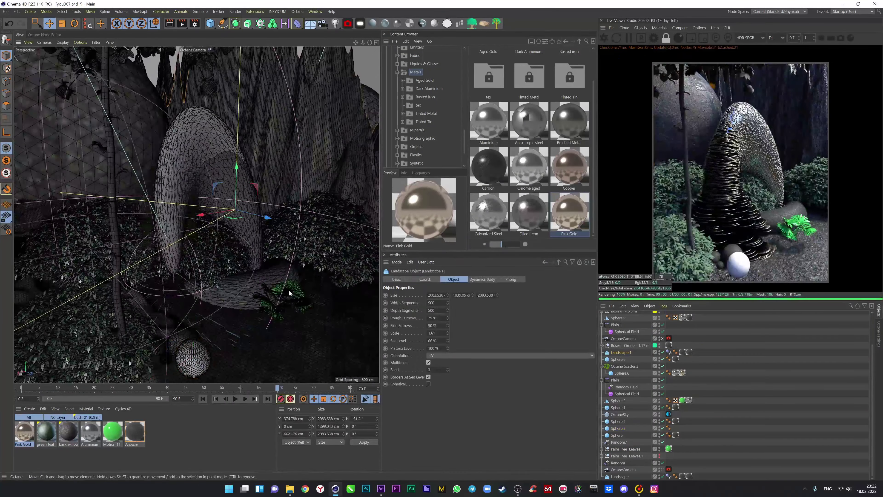
{"action": "left_click", "coordinate": [646, 449]}
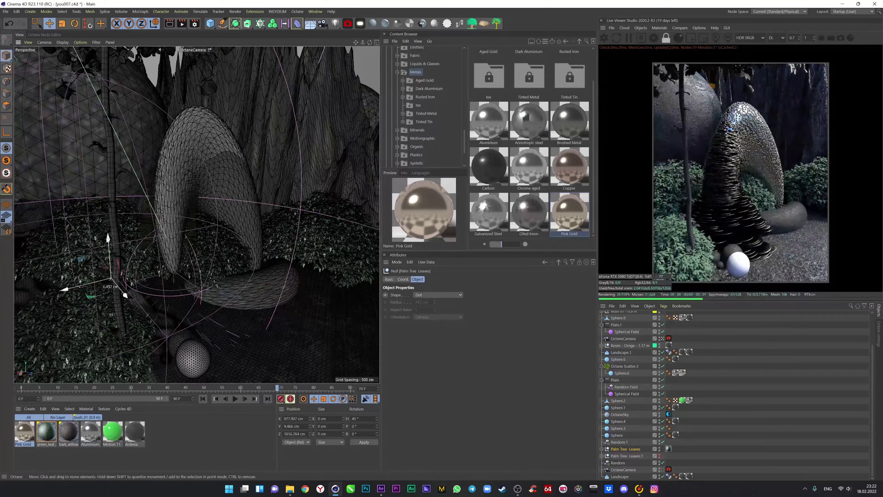
{"action": "left_click", "coordinate": [50, 23]}
{"action": "left_click_drag", "start_coordinate": [68, 250], "coordinate": [93, 255]}
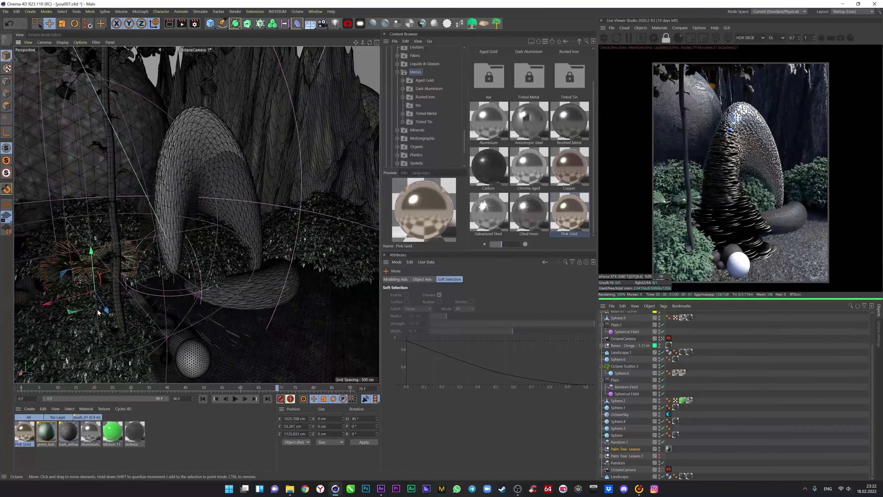
{"action": "mouse_move", "coordinate": [97, 312]}
{"action": "left_mouse_down"}
{"action": "mouse_move", "coordinate": [274, 334]}
{"action": "mouse_move", "coordinate": [308, 380]}
{"action": "left_mouse_up"}
{"action": "left_click_drag", "start_coordinate": [247, 375], "coordinate": [235, 286]}
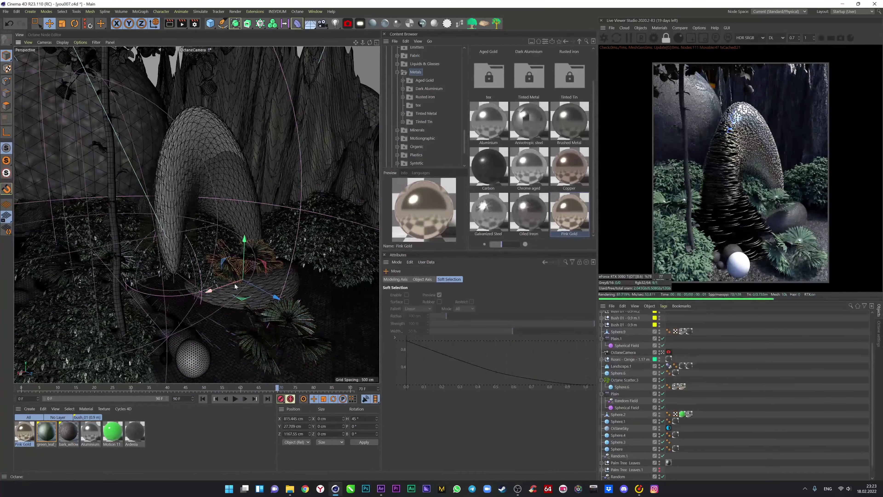
- Undo an accidental bush move, restoring the palm leaves' earlier placement
{"action": "left_click_drag", "start_coordinate": [352, 313], "coordinate": [280, 220]}
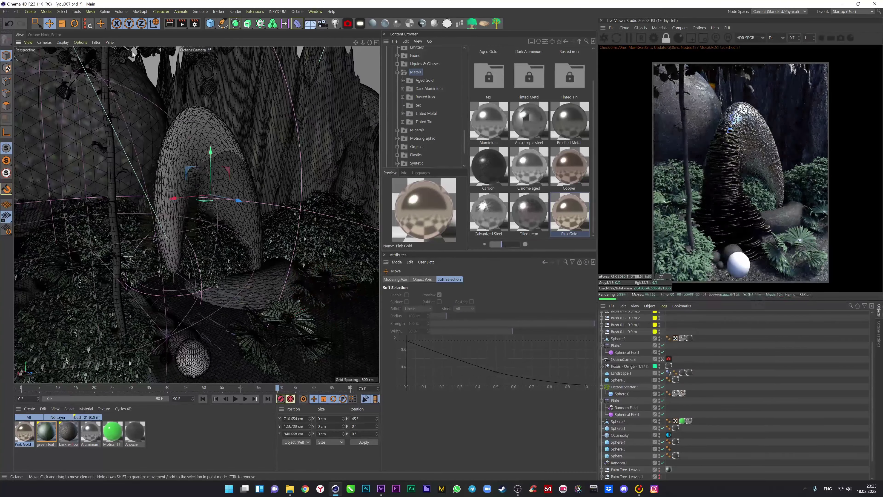
{"action": "key", "text": "ctrl+z"}
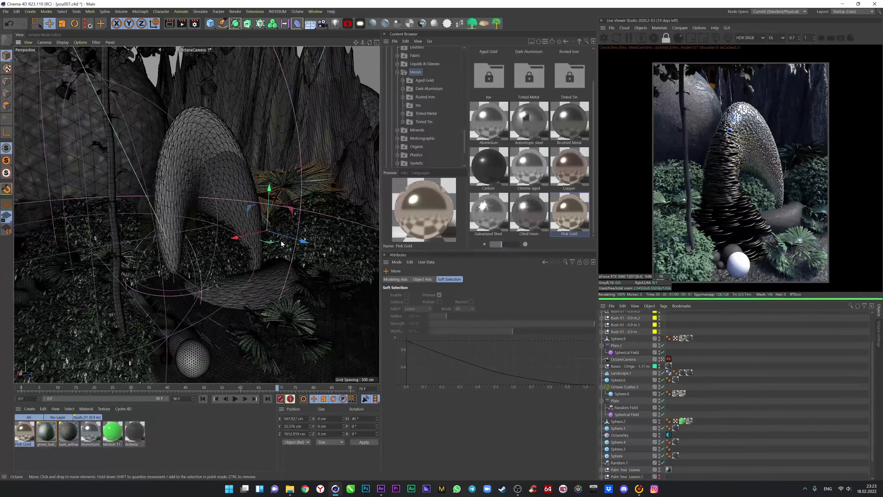
{"action": "key", "text": "ctrl+z"}
{"action": "key", "text": "ctrl+z"}
{"action": "key", "text": "ctrl+z"}
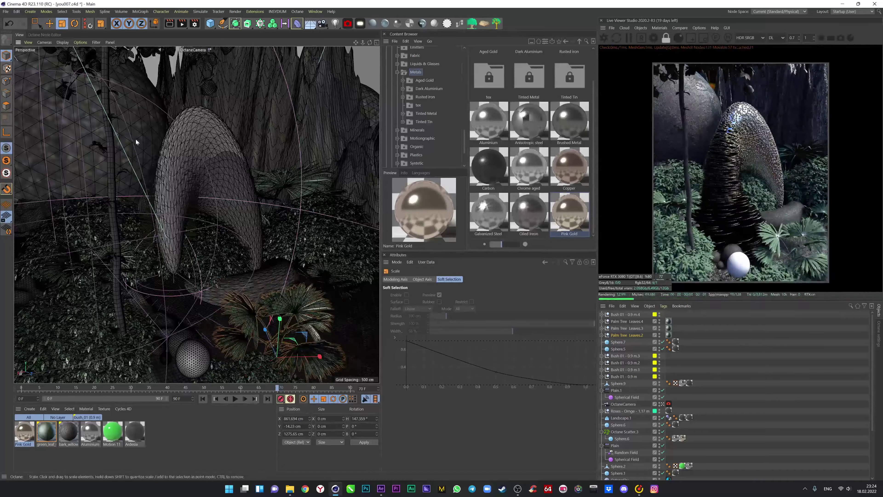
{"action": "key", "text": "ctrl+z"}
{"action": "key", "text": "ctrl+z"}
- Move Sphere.3 to the arch base, give it Ardesia, and duplicate it
{"action": "left_click_drag", "start_coordinate": [192, 358], "coordinate": [221, 361]}
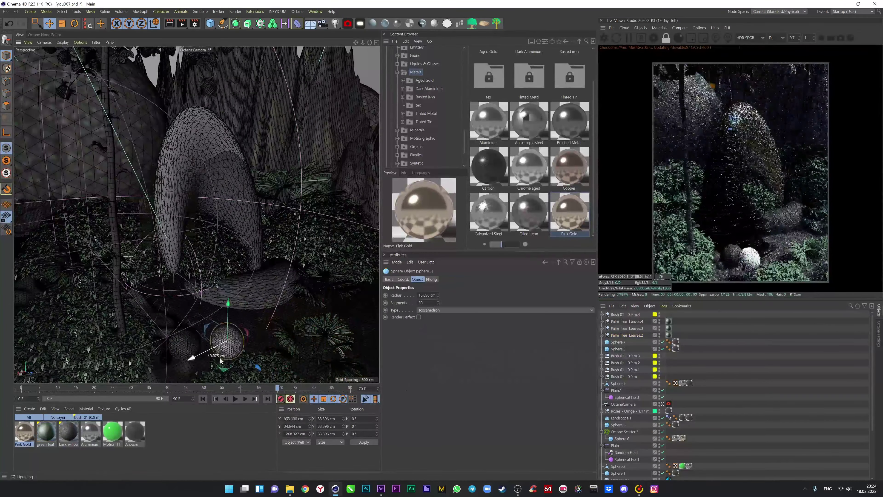
{"action": "mouse_move", "coordinate": [135, 432]}
{"action": "left_mouse_down"}
{"action": "mouse_move", "coordinate": [240, 267]}
{"action": "mouse_move", "coordinate": [220, 262]}
{"action": "left_mouse_up"}
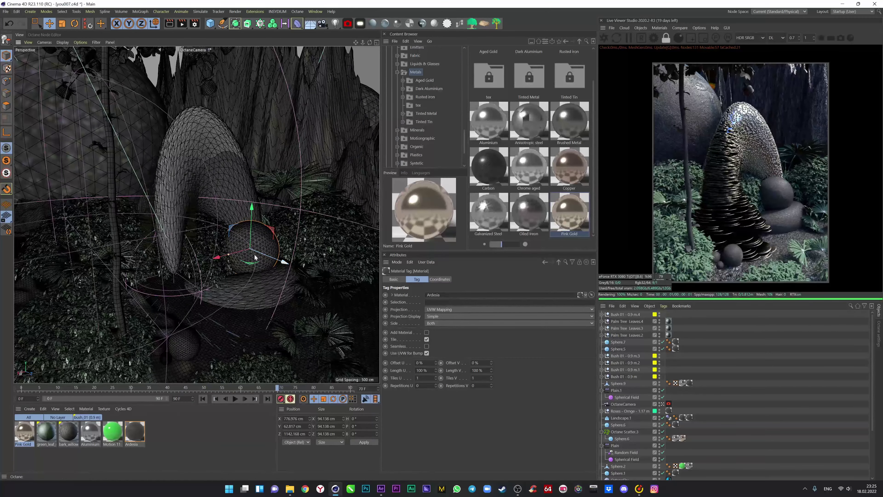
{"action": "left_click_drag", "start_coordinate": [252, 218], "coordinate": [253, 219]}
{"action": "left_click_drag", "start_coordinate": [228, 335], "coordinate": [247, 345], "text": "ctrl"}
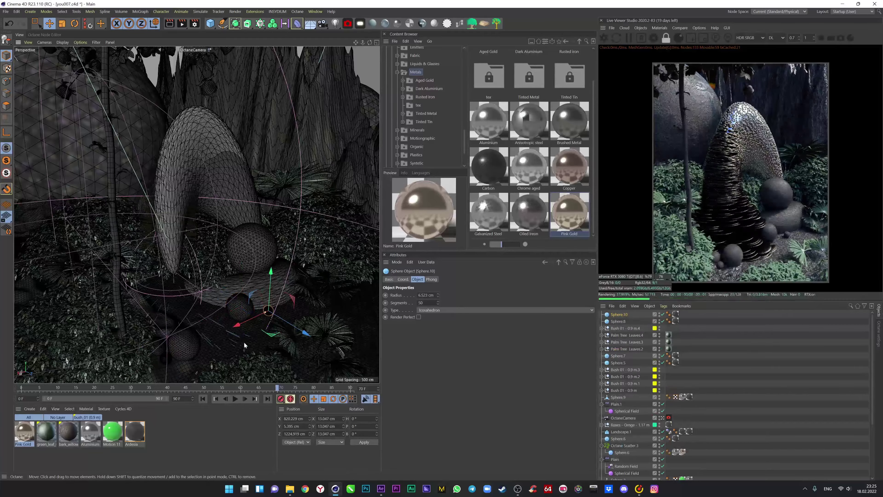
{"action": "left_click", "coordinate": [168, 355]}
- Add a bush copy to the lower right and adjust the large background sphere
{"action": "left_click", "coordinate": [185, 350]}
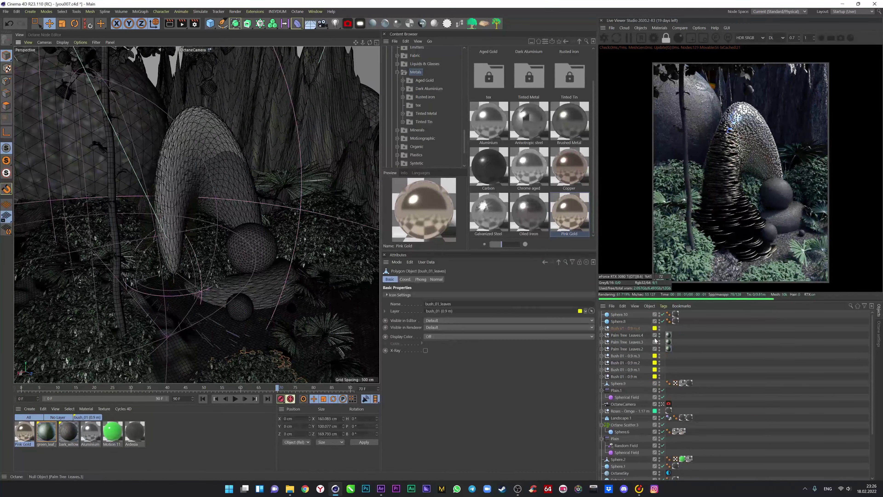
{"action": "left_click_drag", "start_coordinate": [243, 306], "coordinate": [342, 365], "text": "ctrl"}
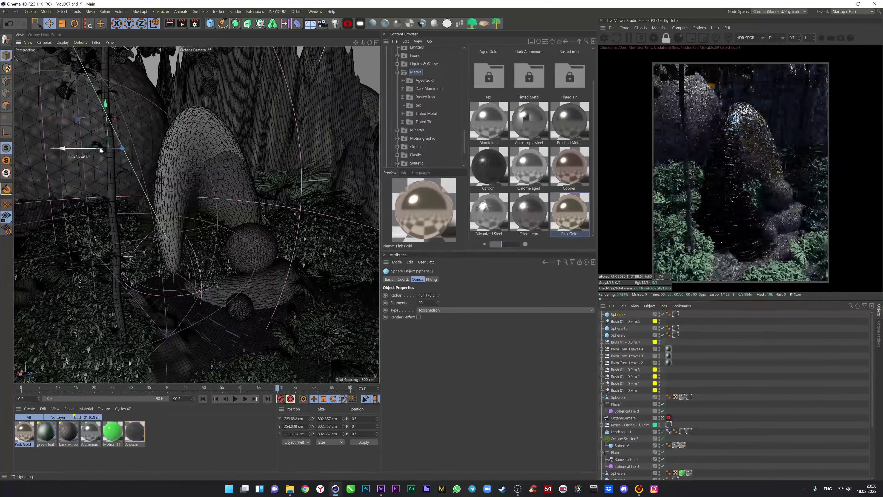
{"action": "left_click_drag", "start_coordinate": [251, 240], "coordinate": [162, 87], "text": "ctrl"}
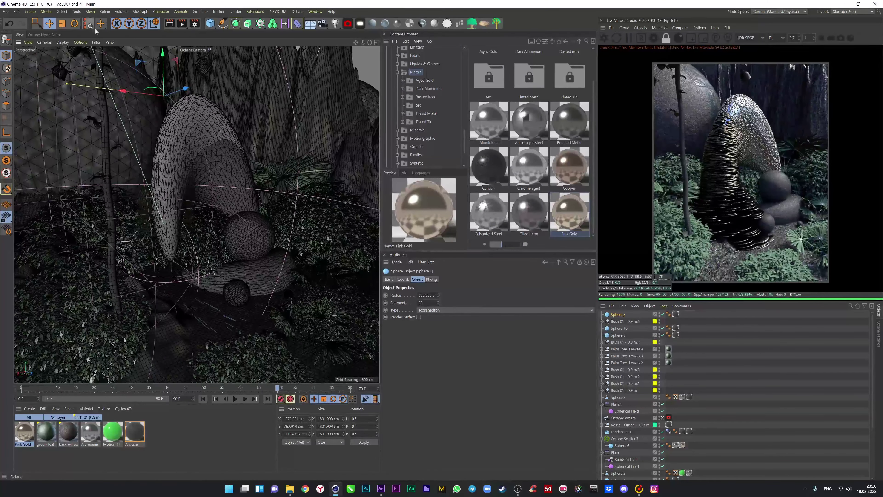
{"action": "left_click", "coordinate": [669, 417]}
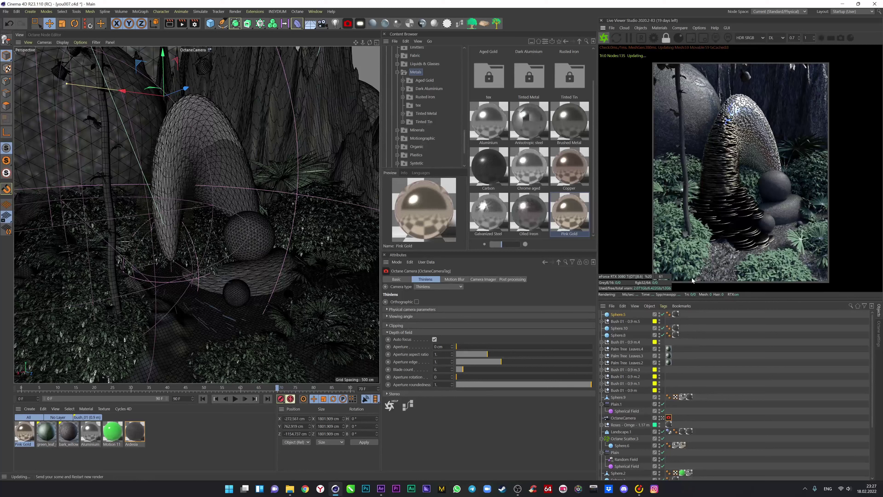
- Disable camera auto focus, set a 10 cm aperture, and render to the Picture Viewer
{"action": "left_click", "coordinate": [434, 339]}
{"action": "double_click", "coordinate": [440, 354]}
{"action": "type", "text": "10"}
{"action": "key", "text": "Return"}
{"action": "key", "text": "shift+r"}
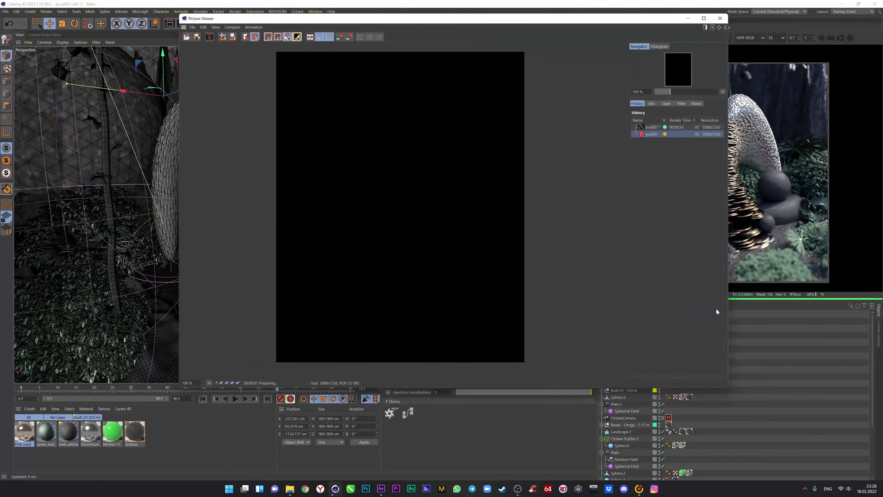